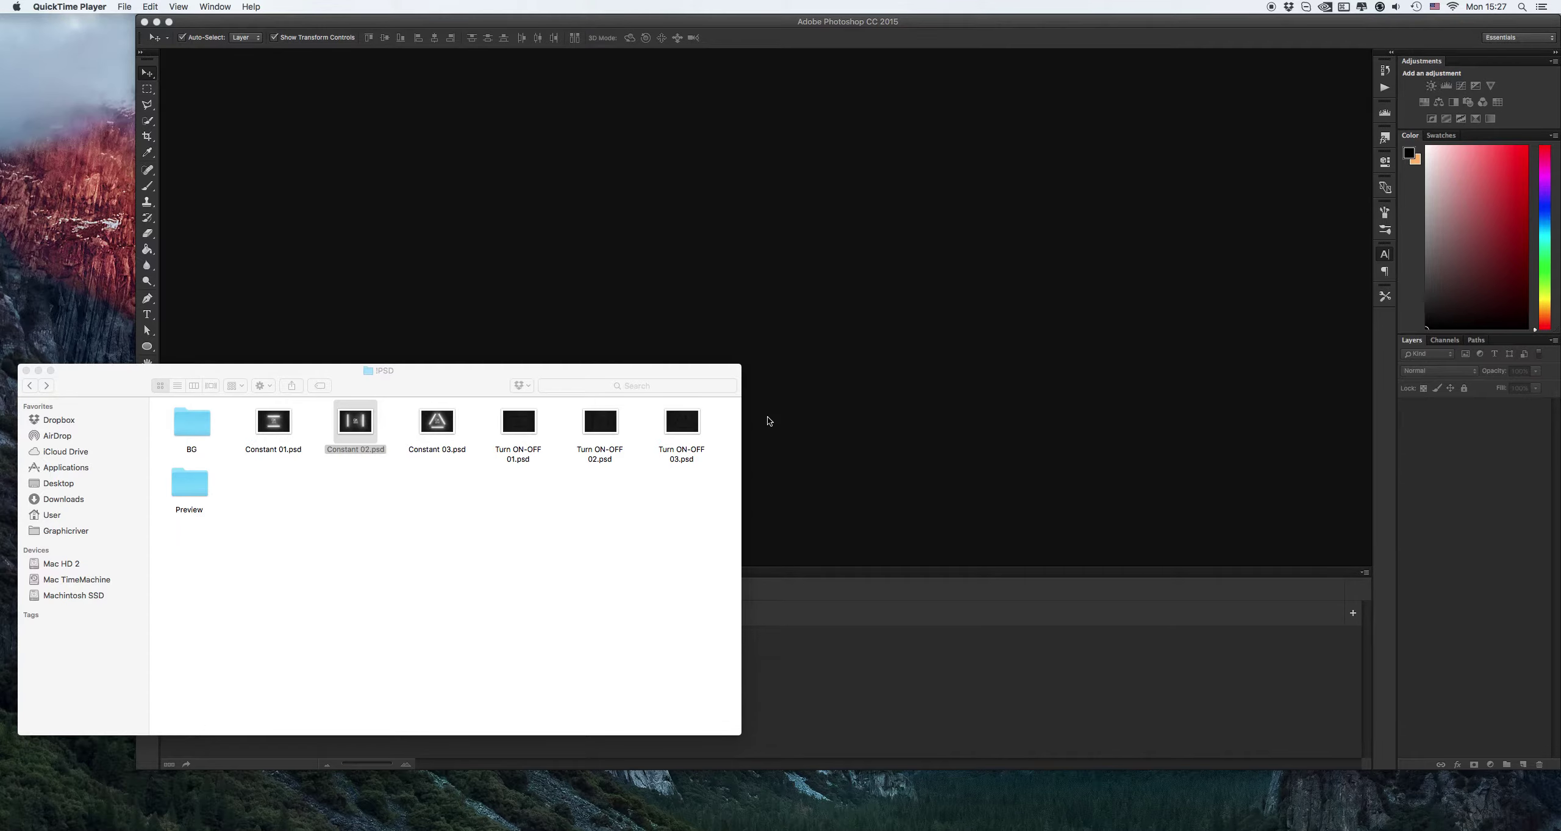
# Step: In Finder, open the Preview folder and Quick Look Constant-01.gif
pyautogui.click(655, 479)
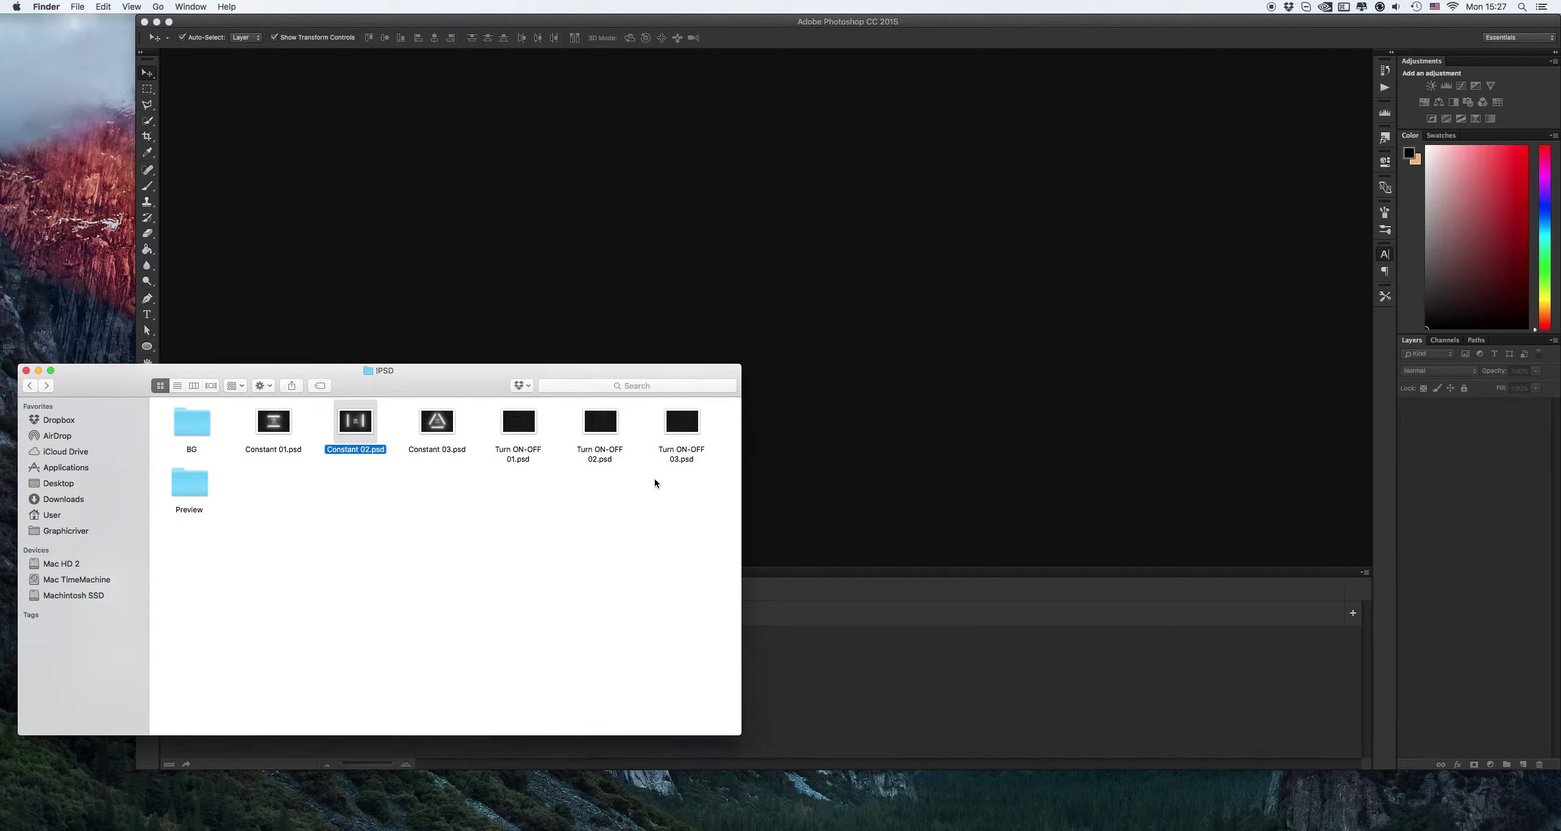
pyautogui.click(440, 485)
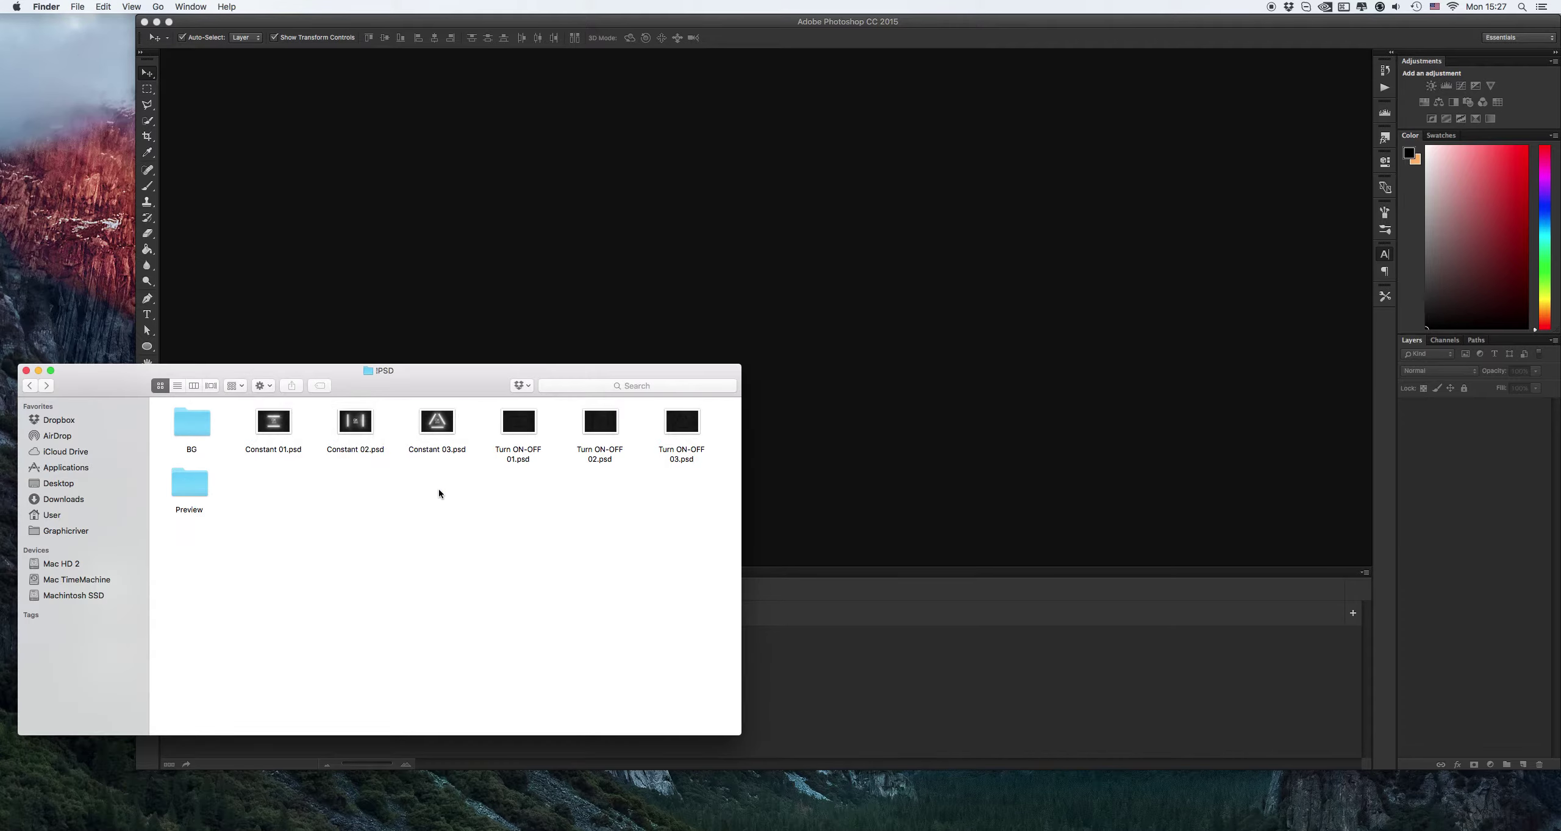
pyautogui.doubleClick(203, 481)
pyautogui.press('Right')
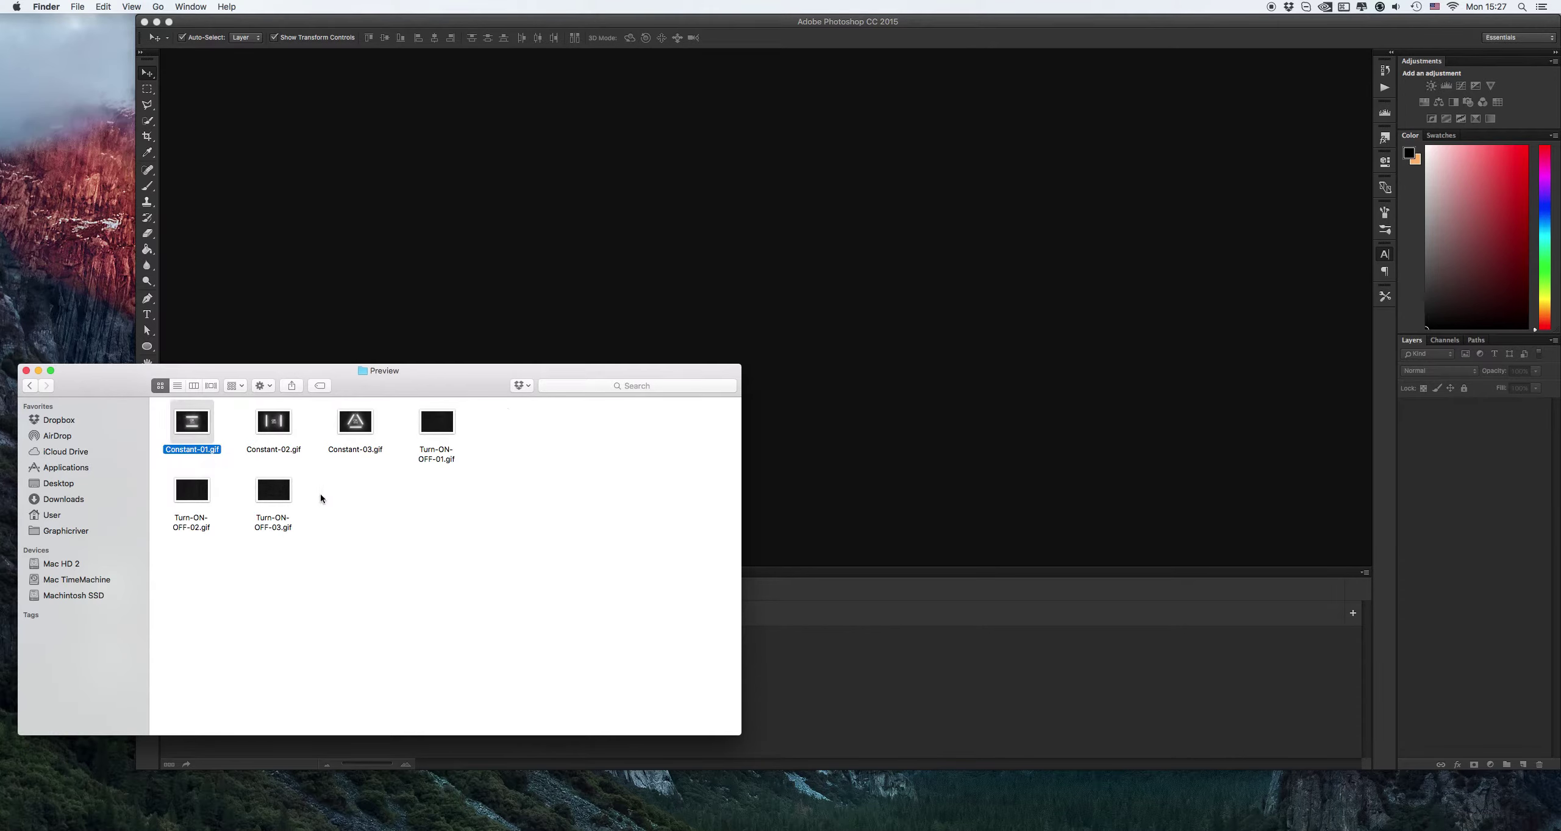
pyautogui.press('space')
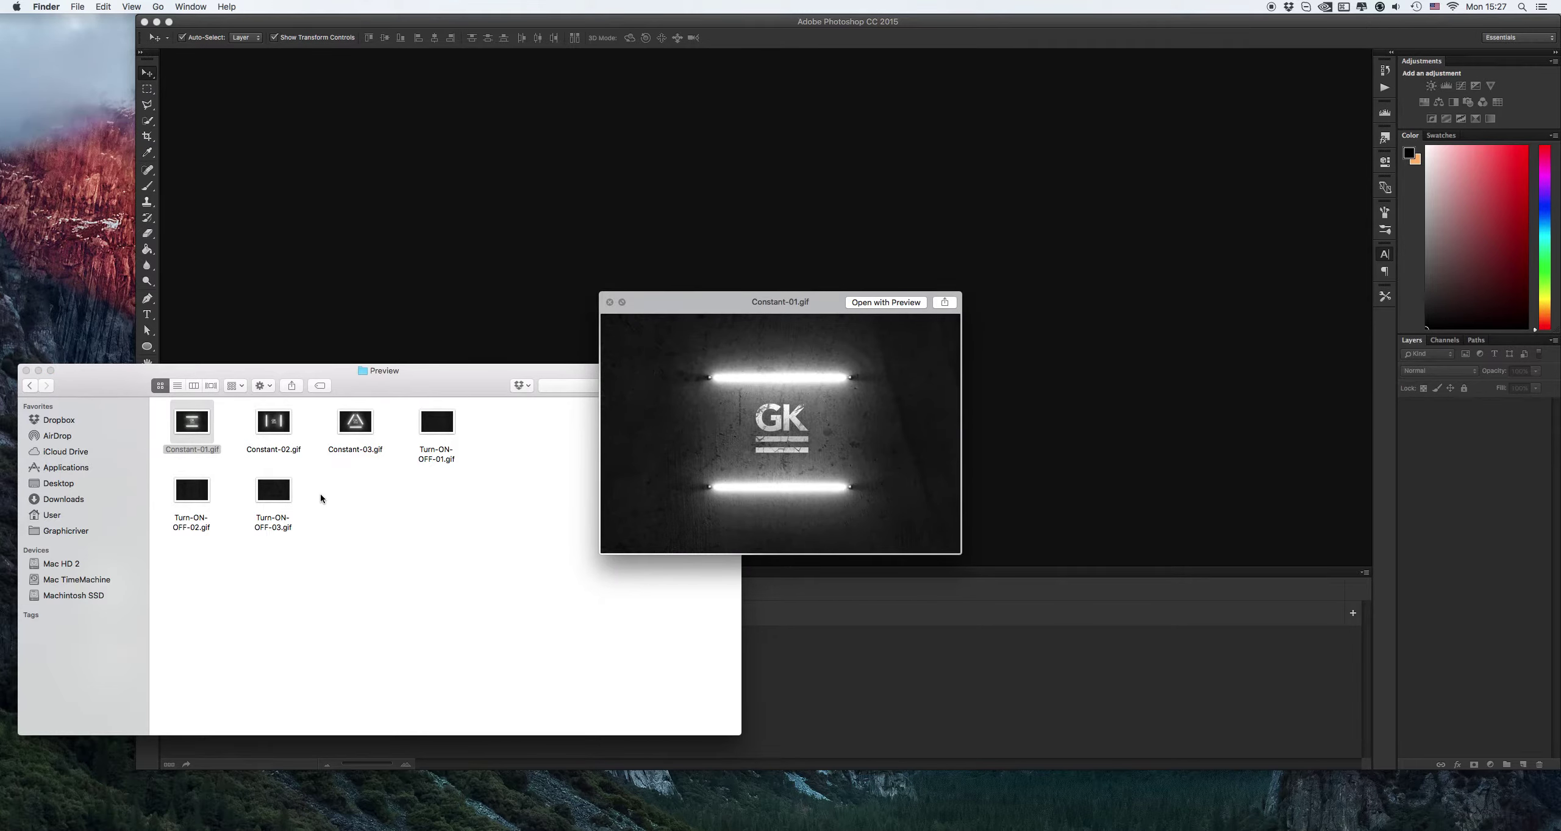
# Step: Preview Constant-02, Constant-03 and the Turn-ON-OFF 01–03 GIFs, then close Quick Look
pyautogui.press('Right')
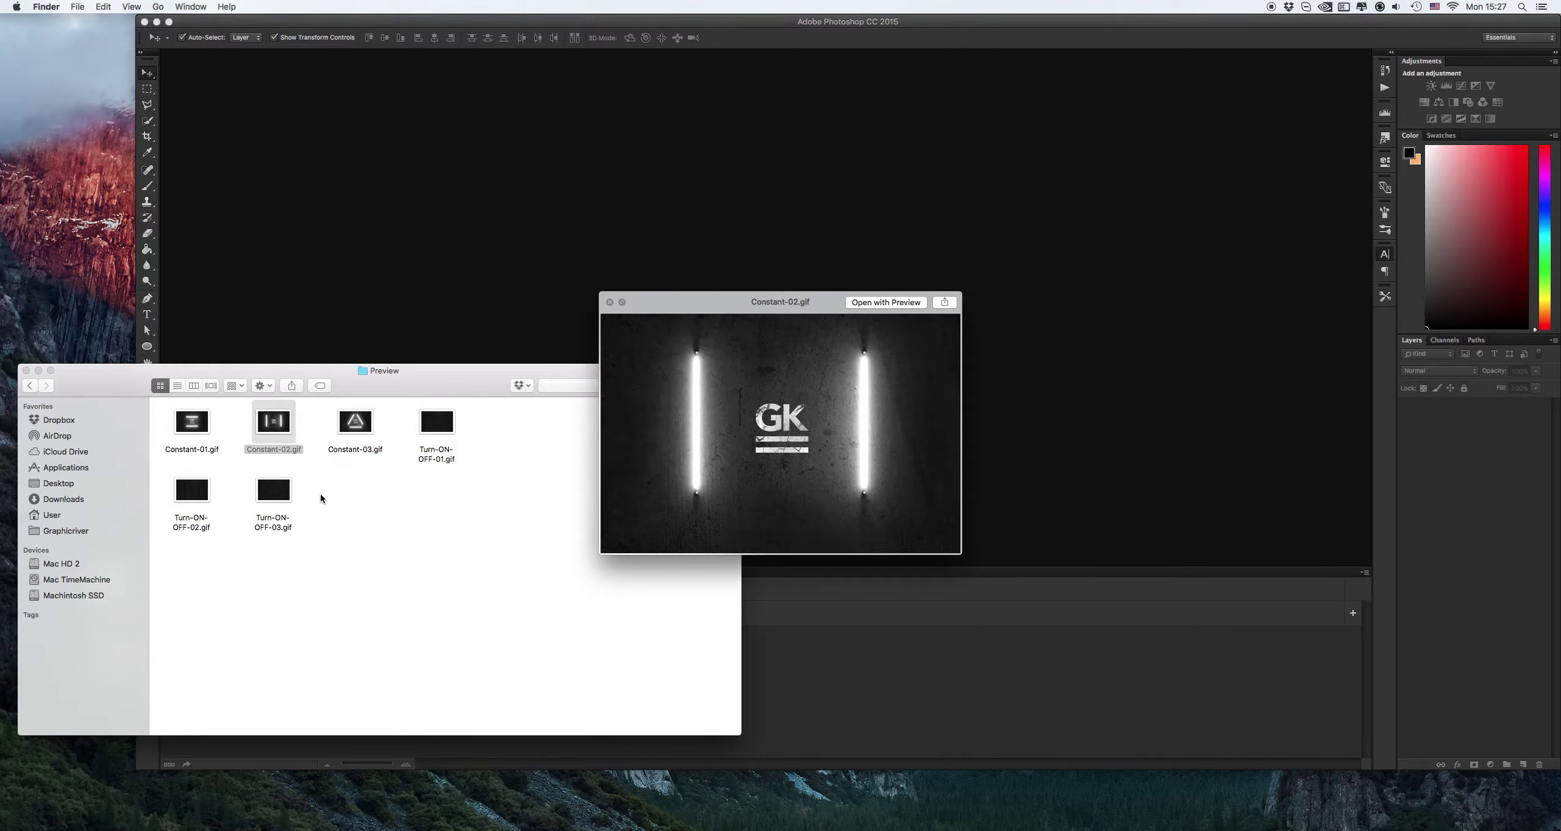
pyautogui.press('Right')
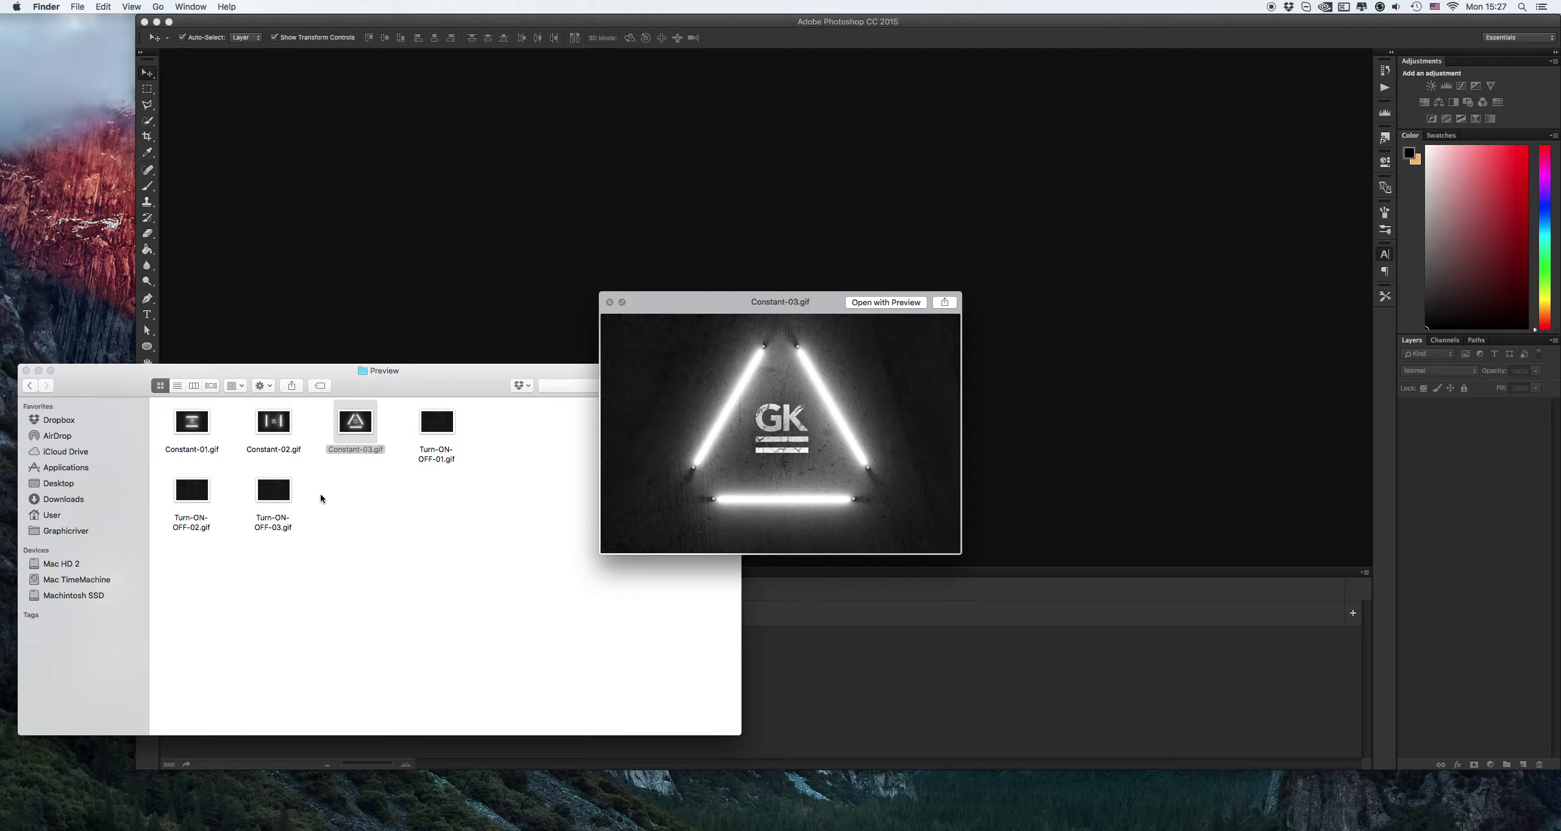
pyautogui.press('Right')
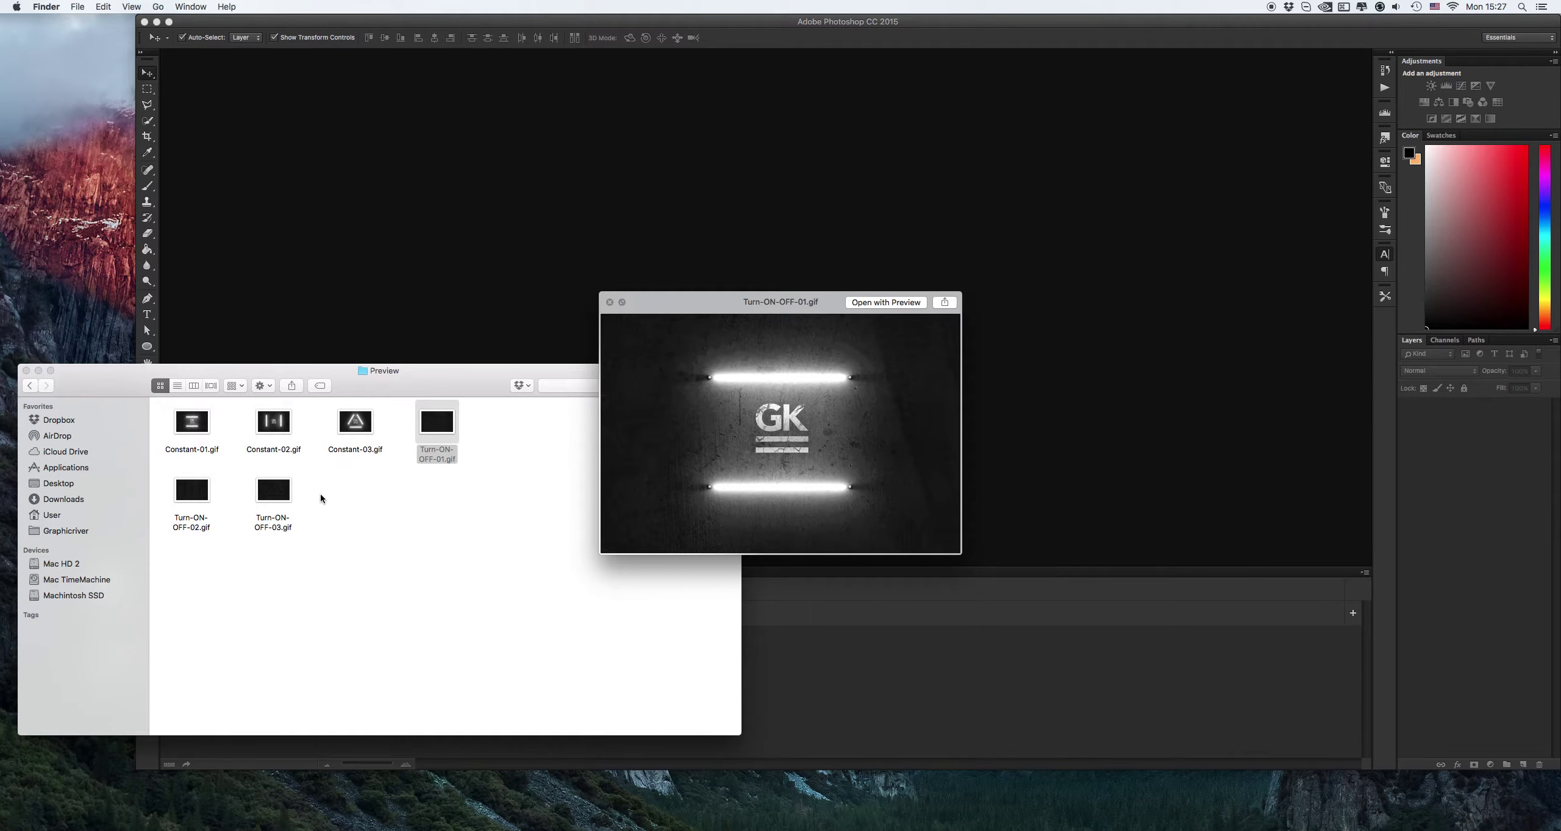
pyautogui.press('Down')
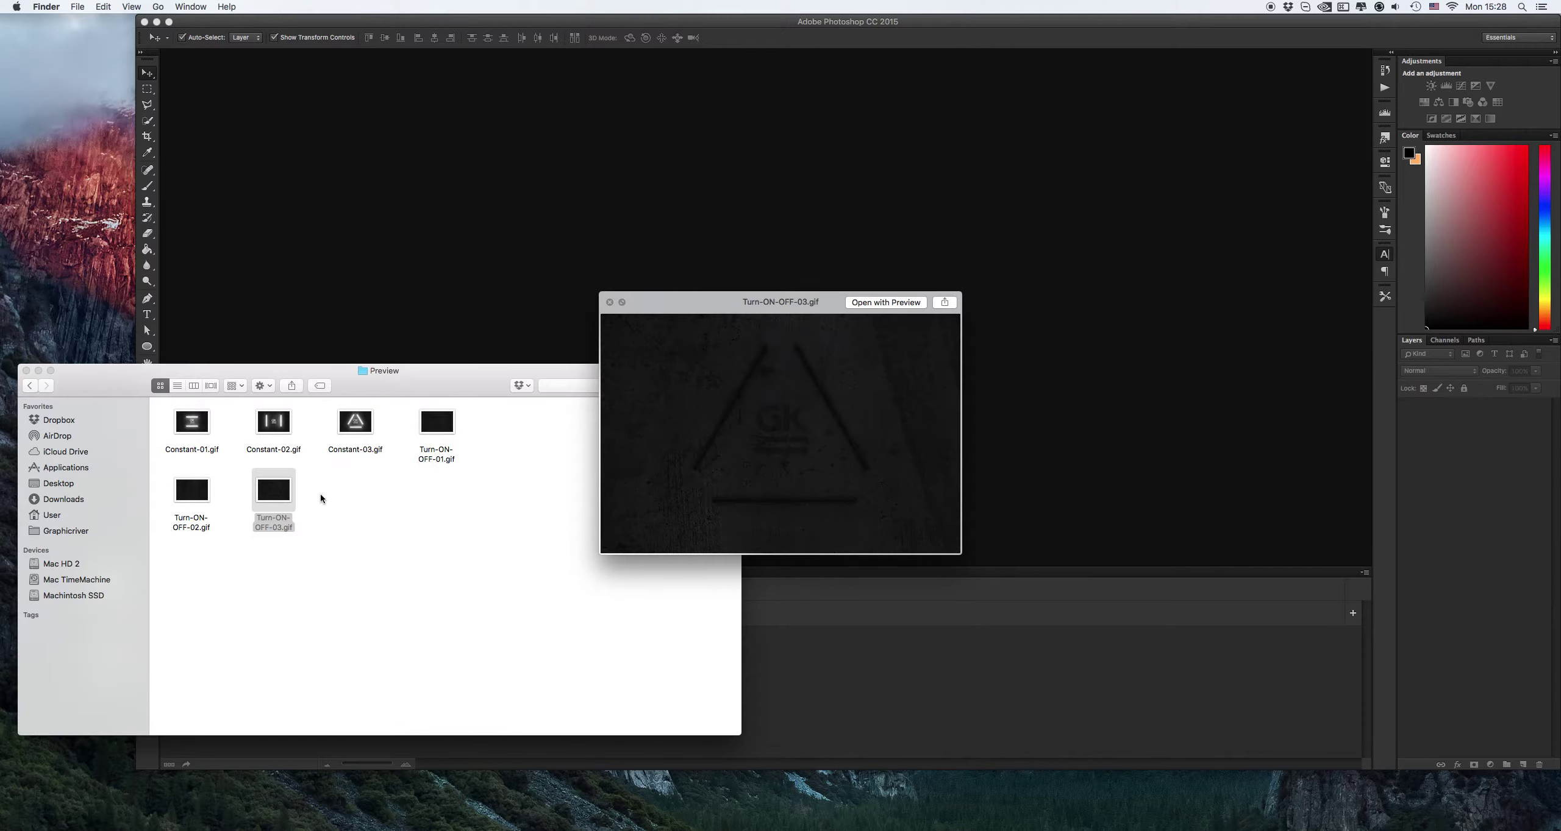
pyautogui.press('Left')
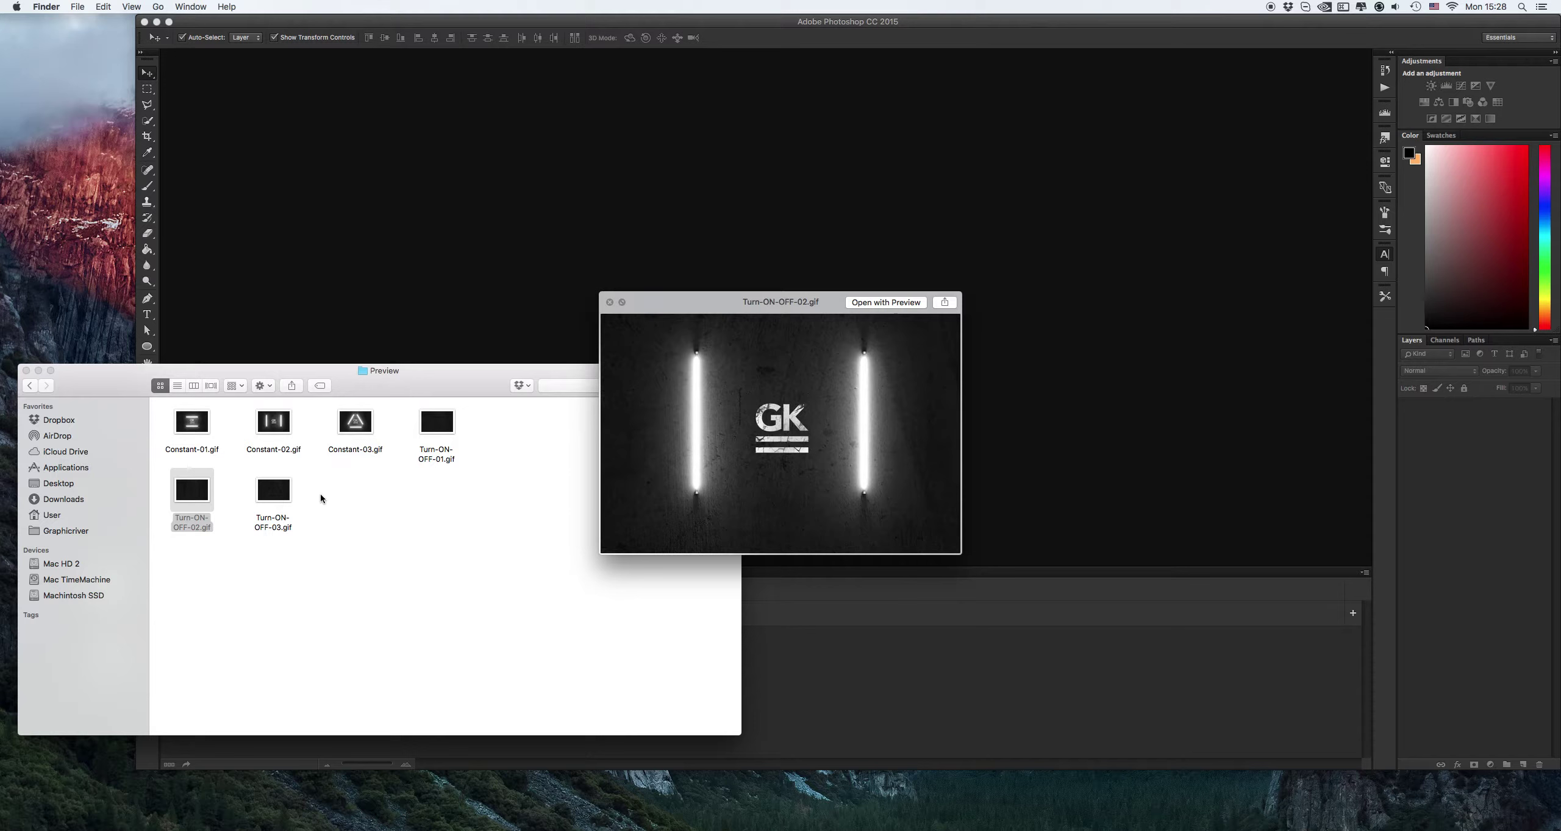
pyautogui.press('space')
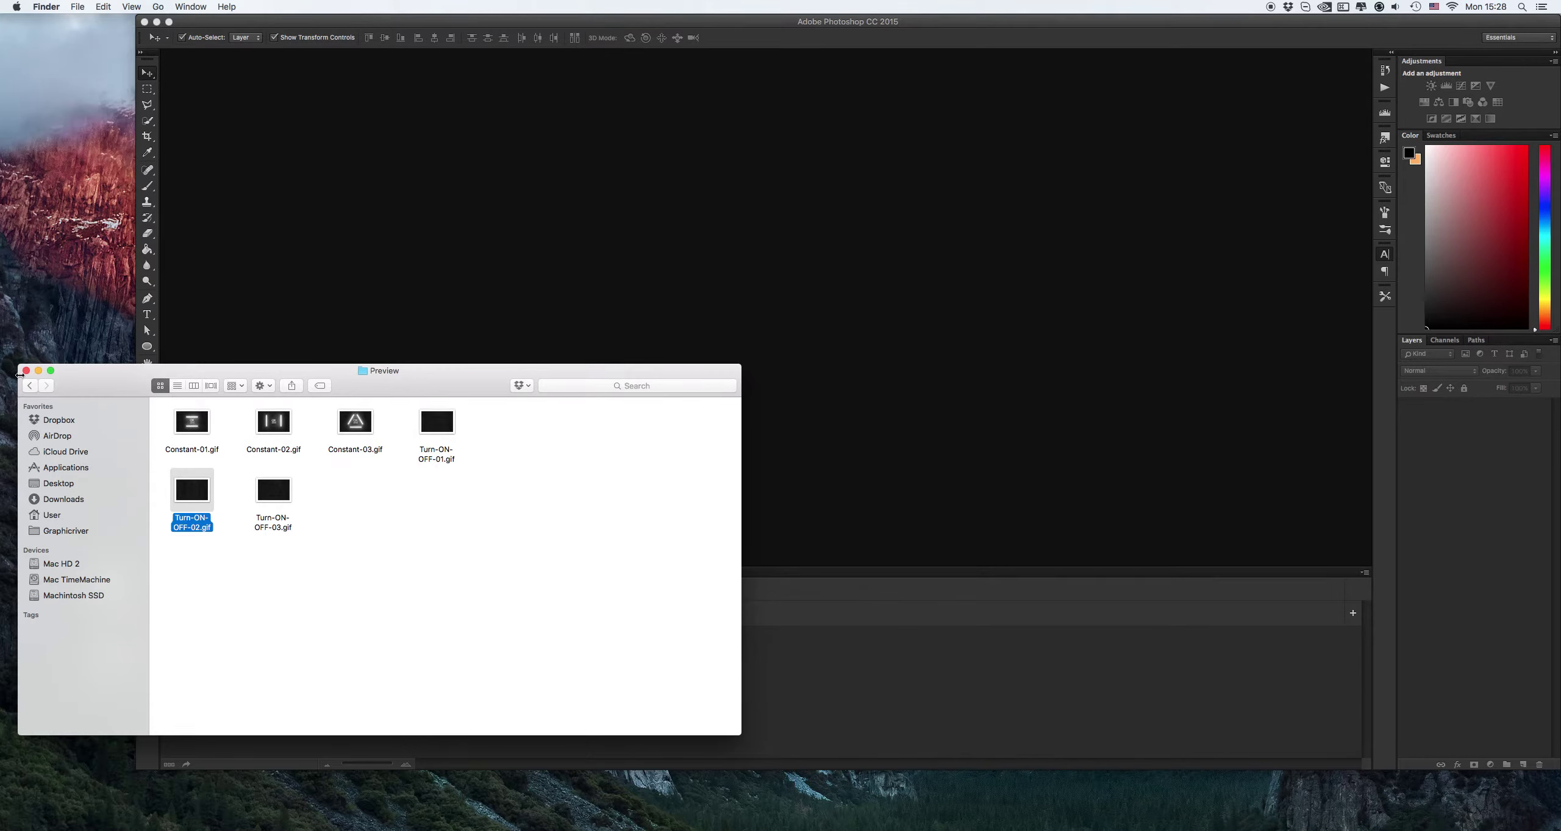
# Step: Open Constant 02.psd from the !PSD folder and toggle the Timeline panel off and on
pyautogui.click(29, 385)
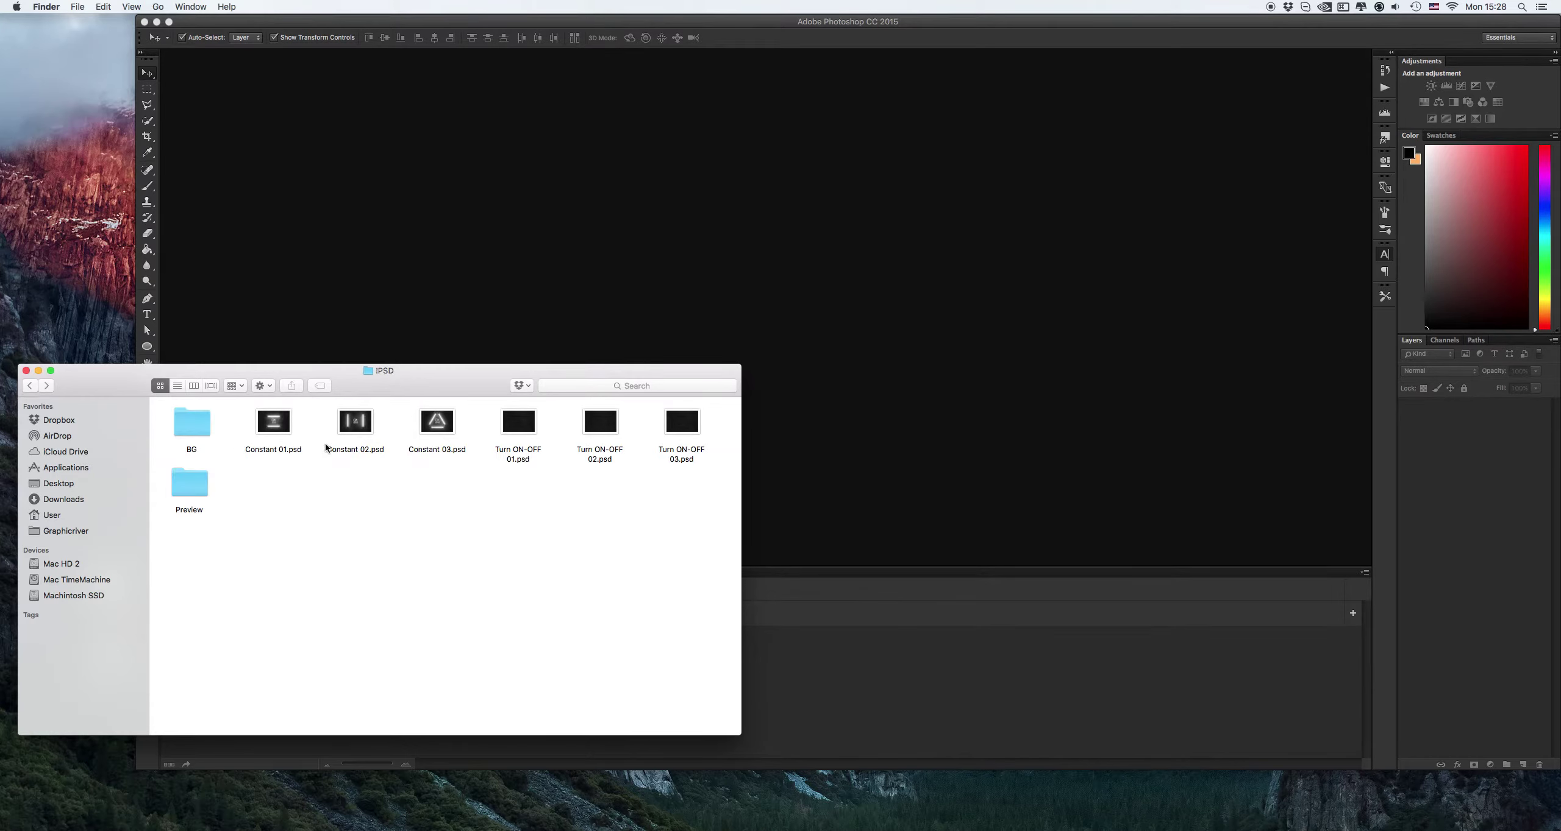
pyautogui.doubleClick(356, 426)
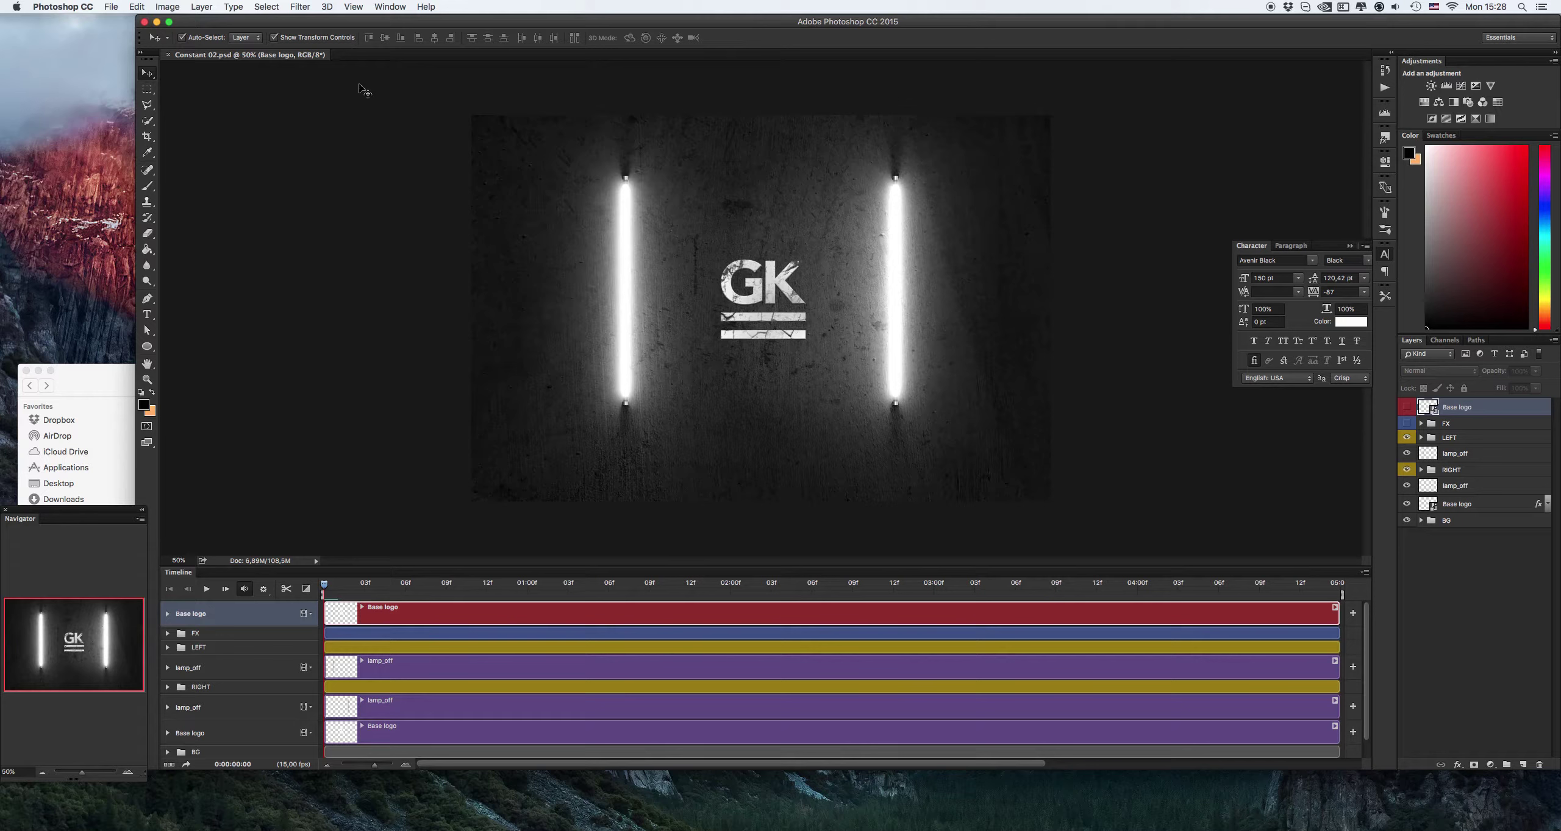
pyautogui.click(389, 7)
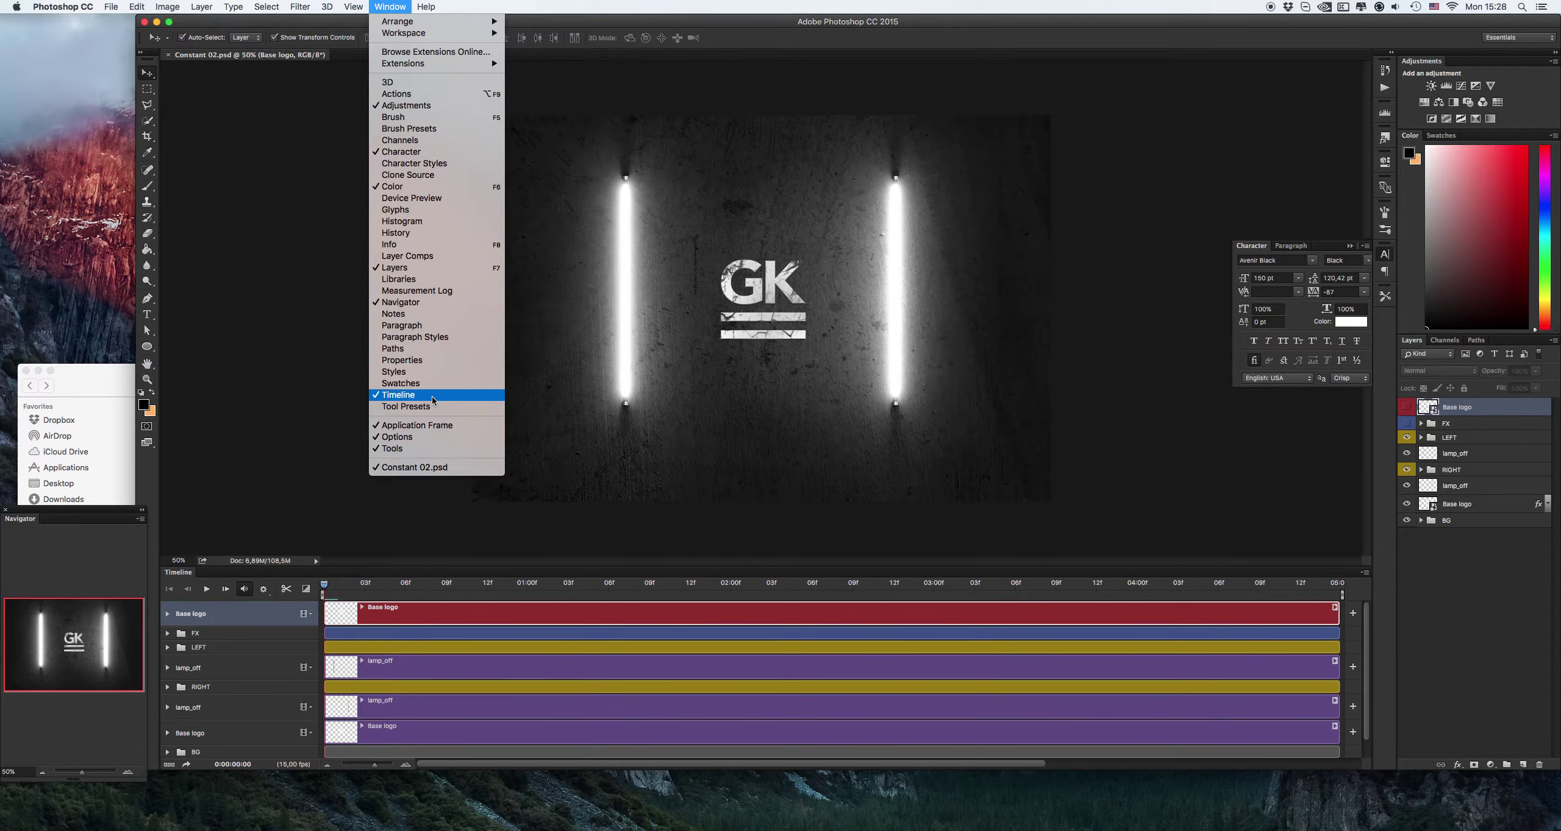
pyautogui.click(431, 397)
pyautogui.click(389, 7)
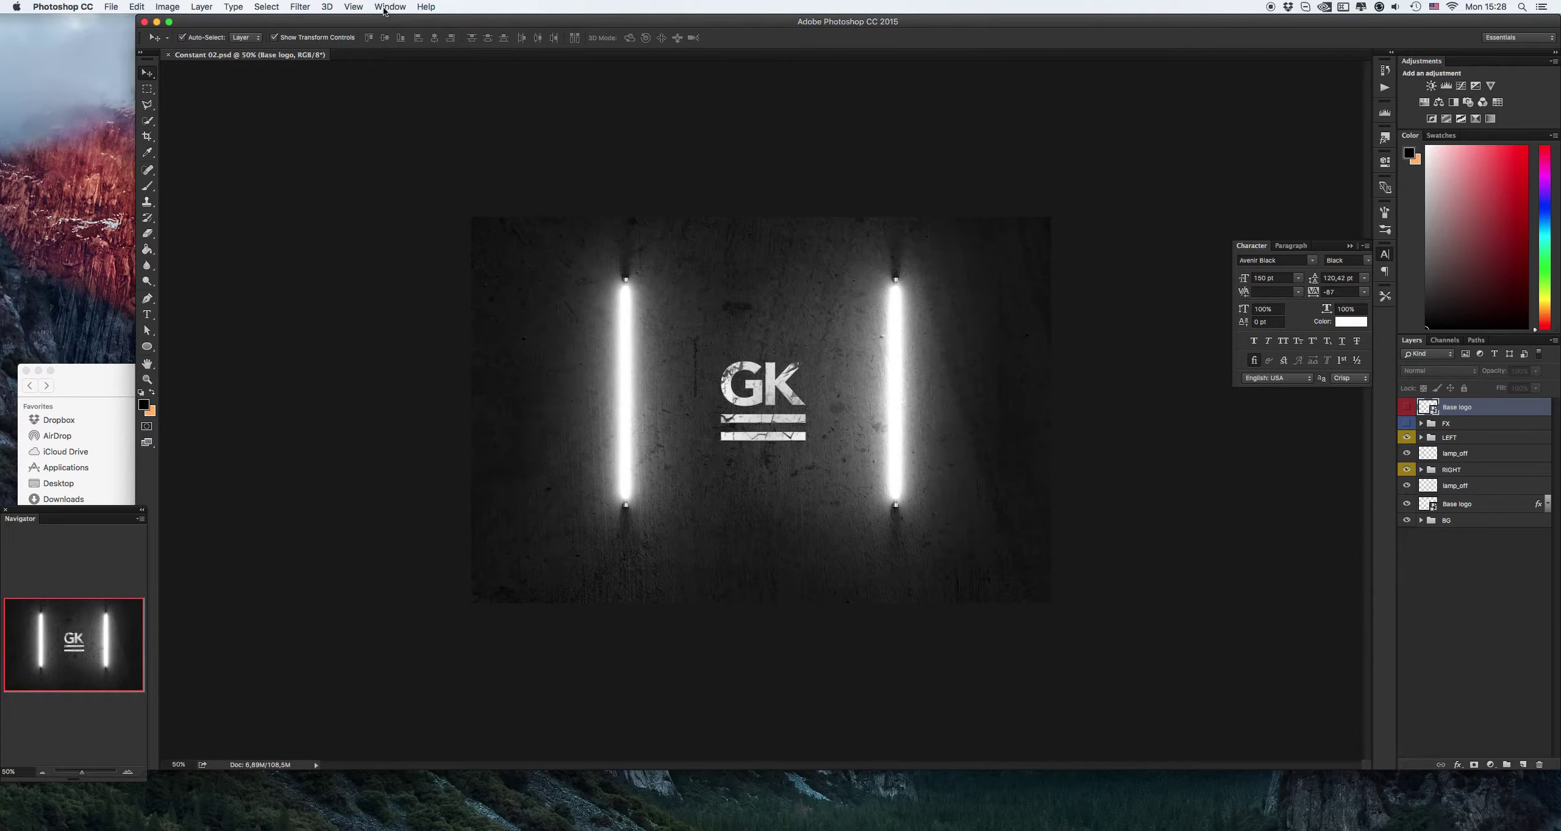
pyautogui.click(434, 395)
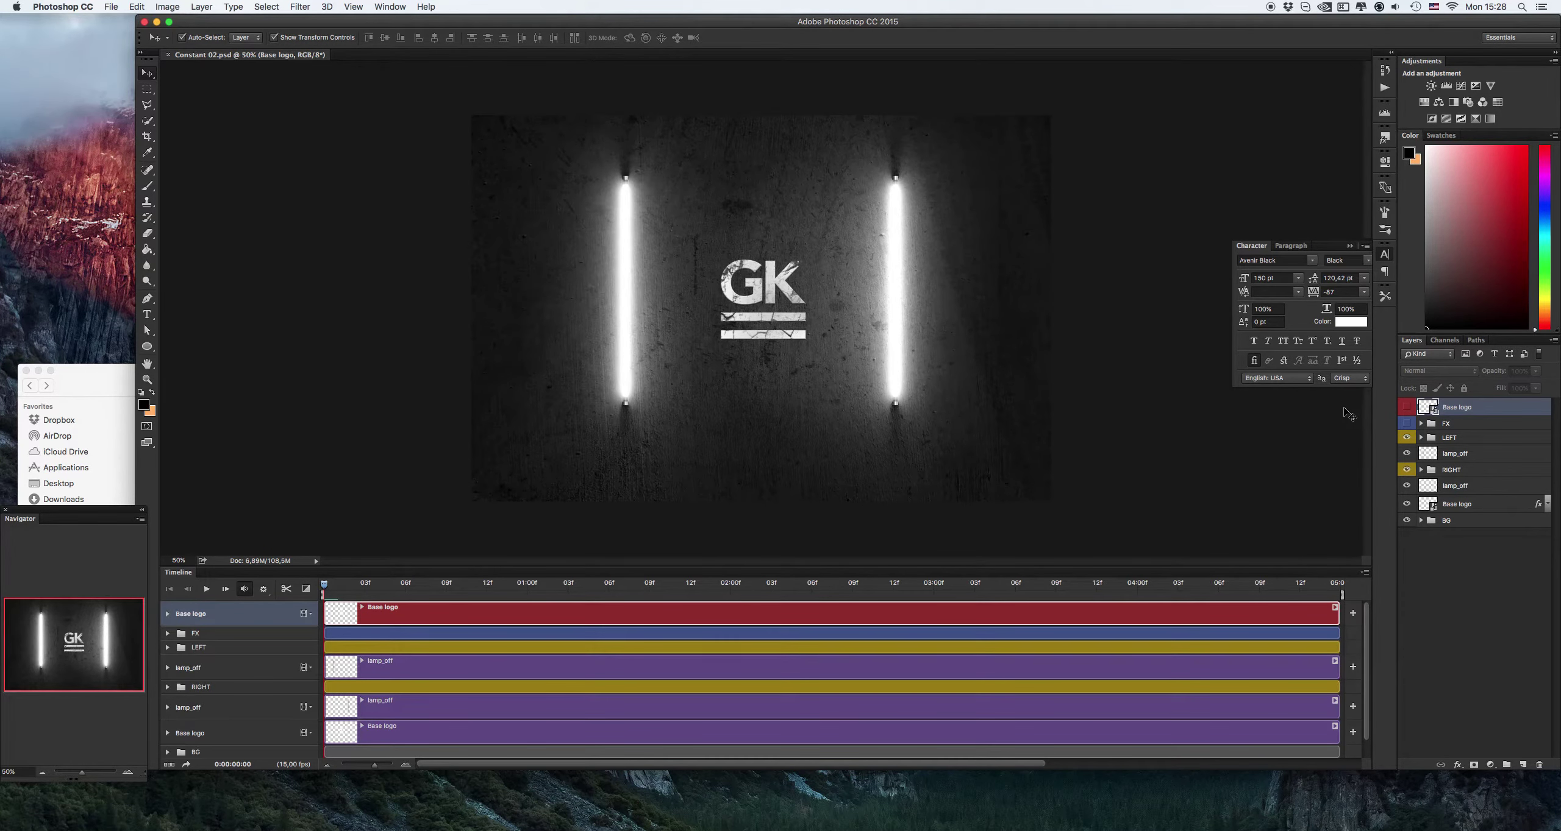
# Step: Open the Base logo smart object, hide Rectangle 1 copy, and show and lock Rectangle 2
pyautogui.doubleClick(1428, 407)
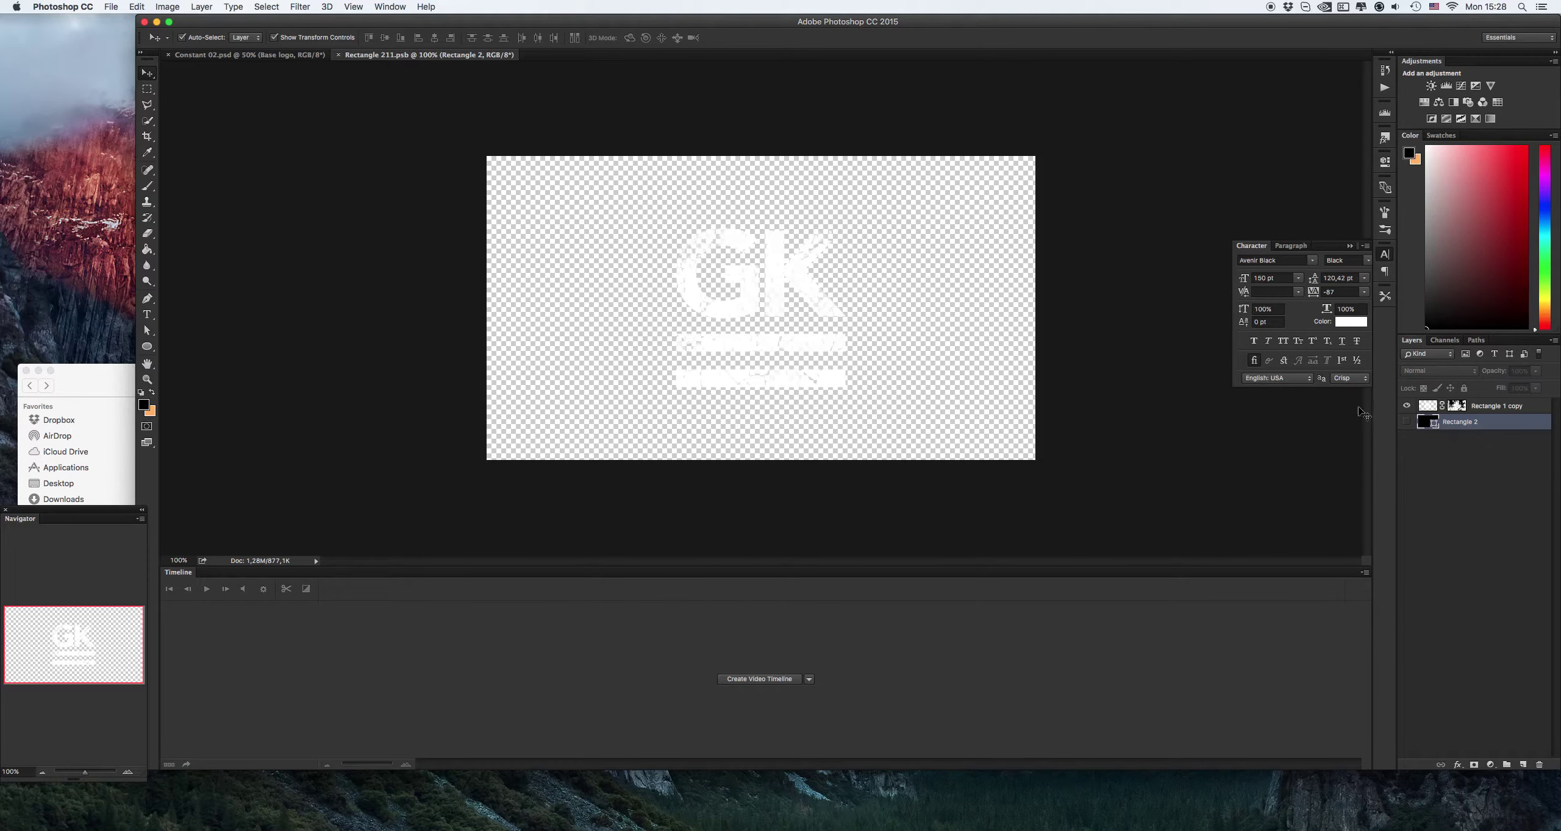
pyautogui.click(1407, 406)
pyautogui.click(1407, 422)
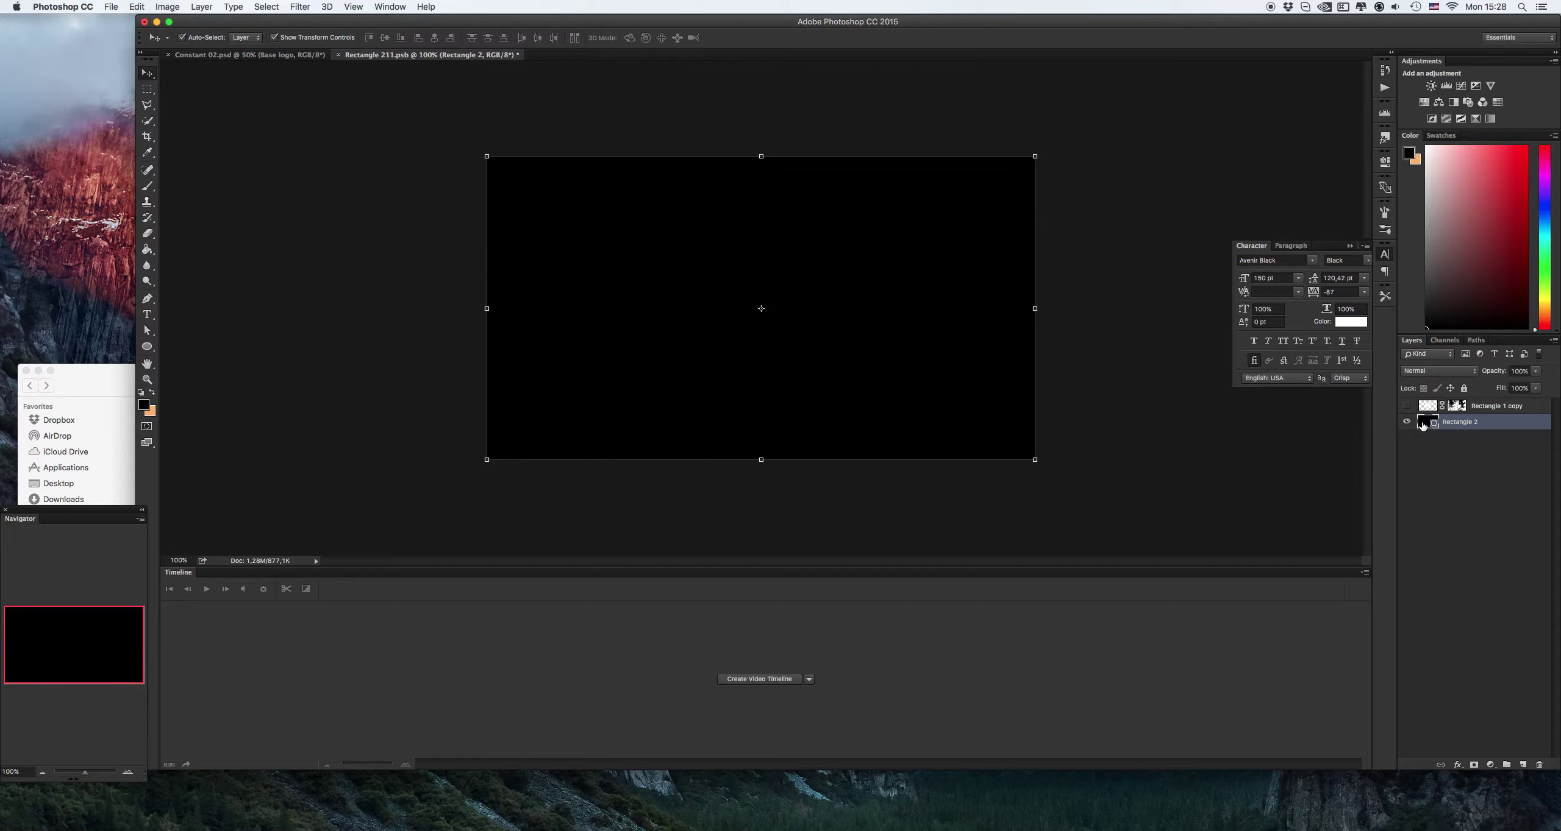
pyautogui.click(1464, 388)
# Step: Add a 'logo' text layer at the canvas centre
pyautogui.press('t')
pyautogui.click(705, 336)
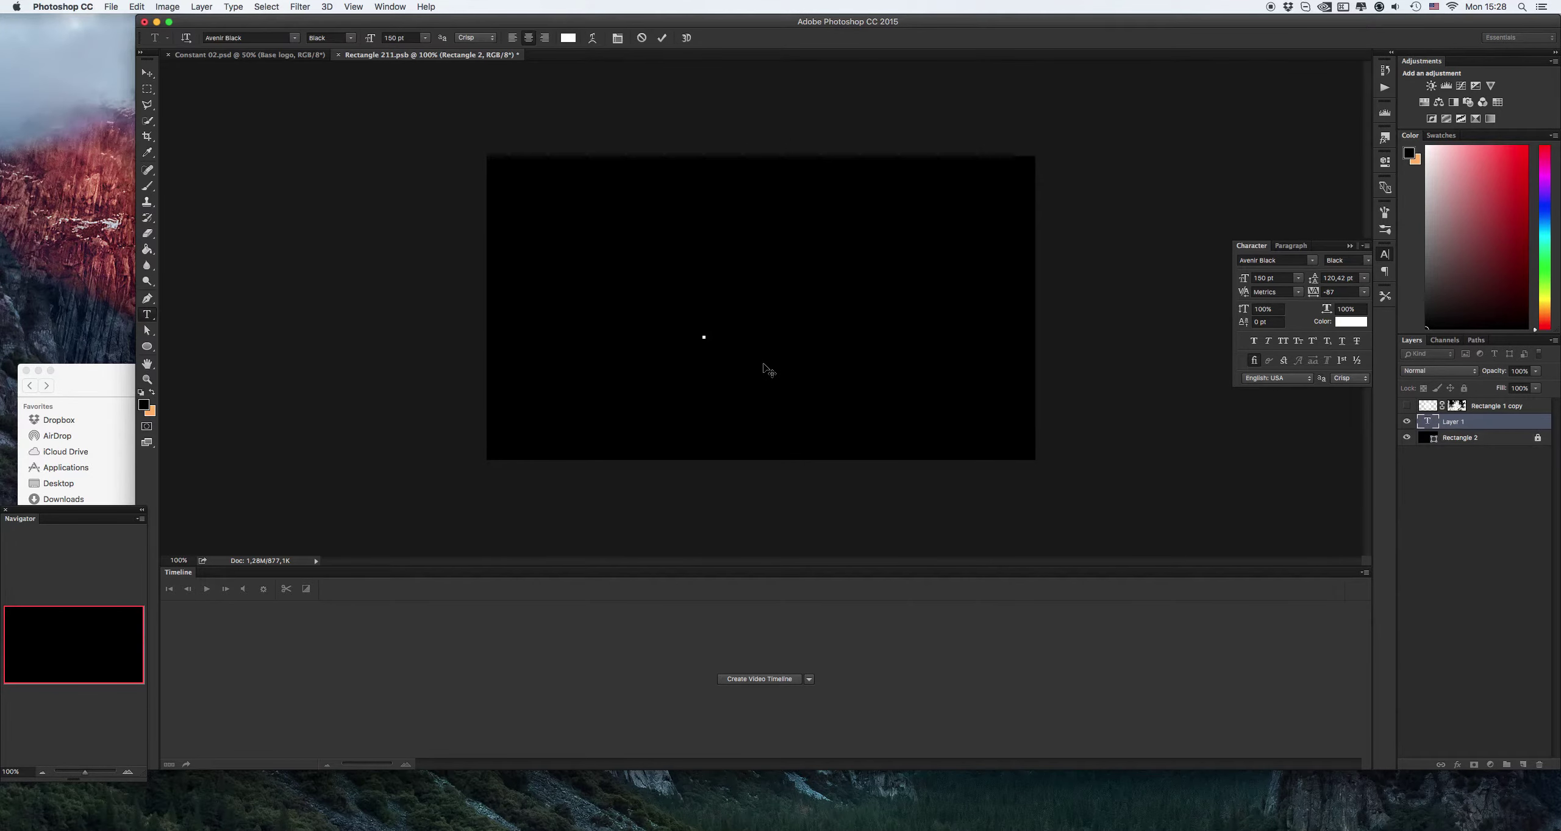
pyautogui.write('Ig')
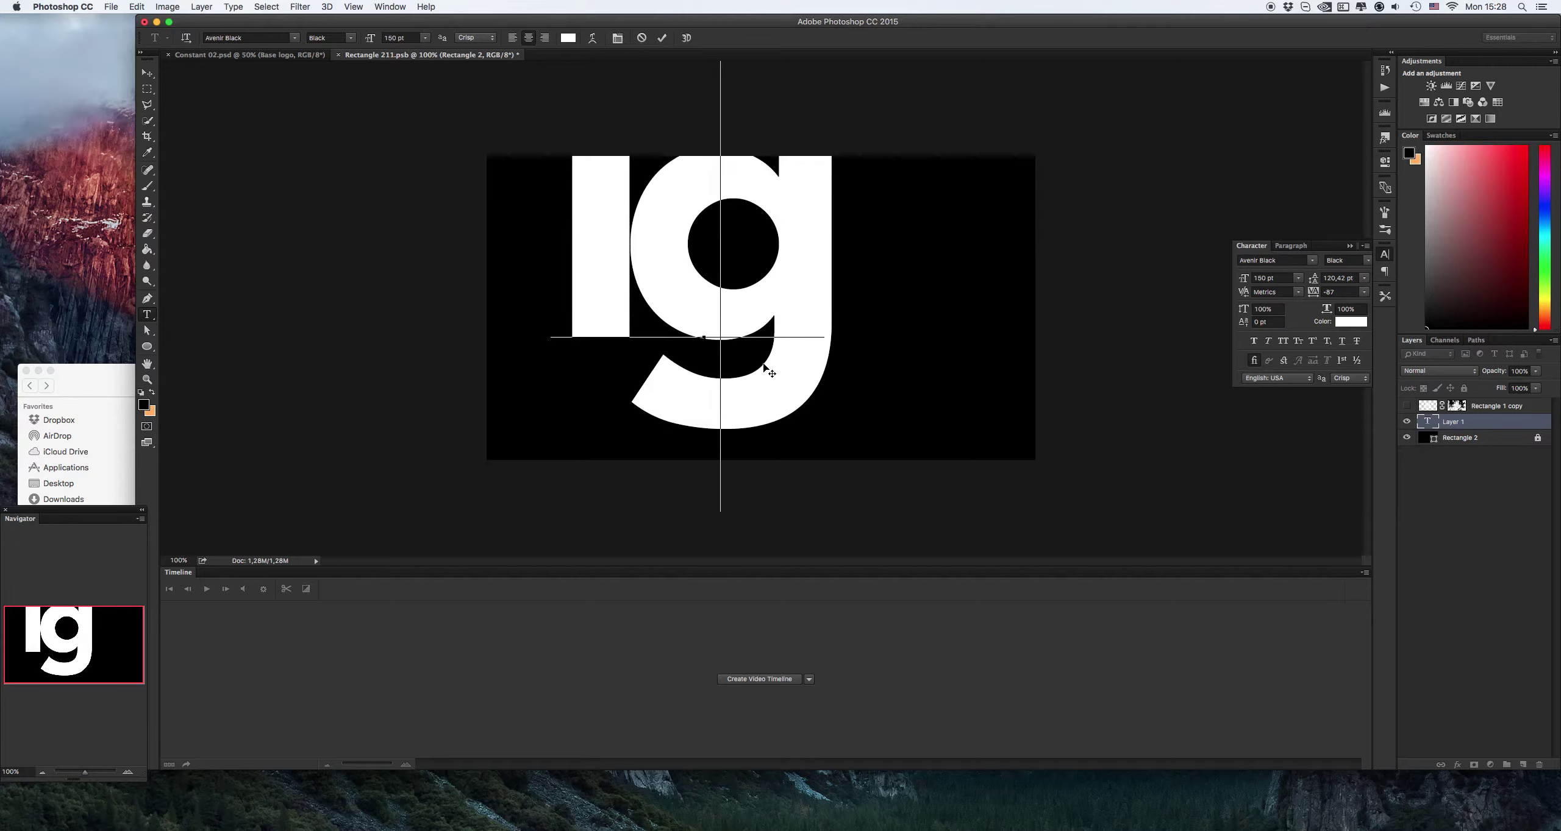
pyautogui.press('BackSpace')
pyautogui.write('ogo')
pyautogui.press('super+Return')
# Step: Scale the logo text to about 40%, centre it, and hide Rectangle 2
pyautogui.press('super+t')
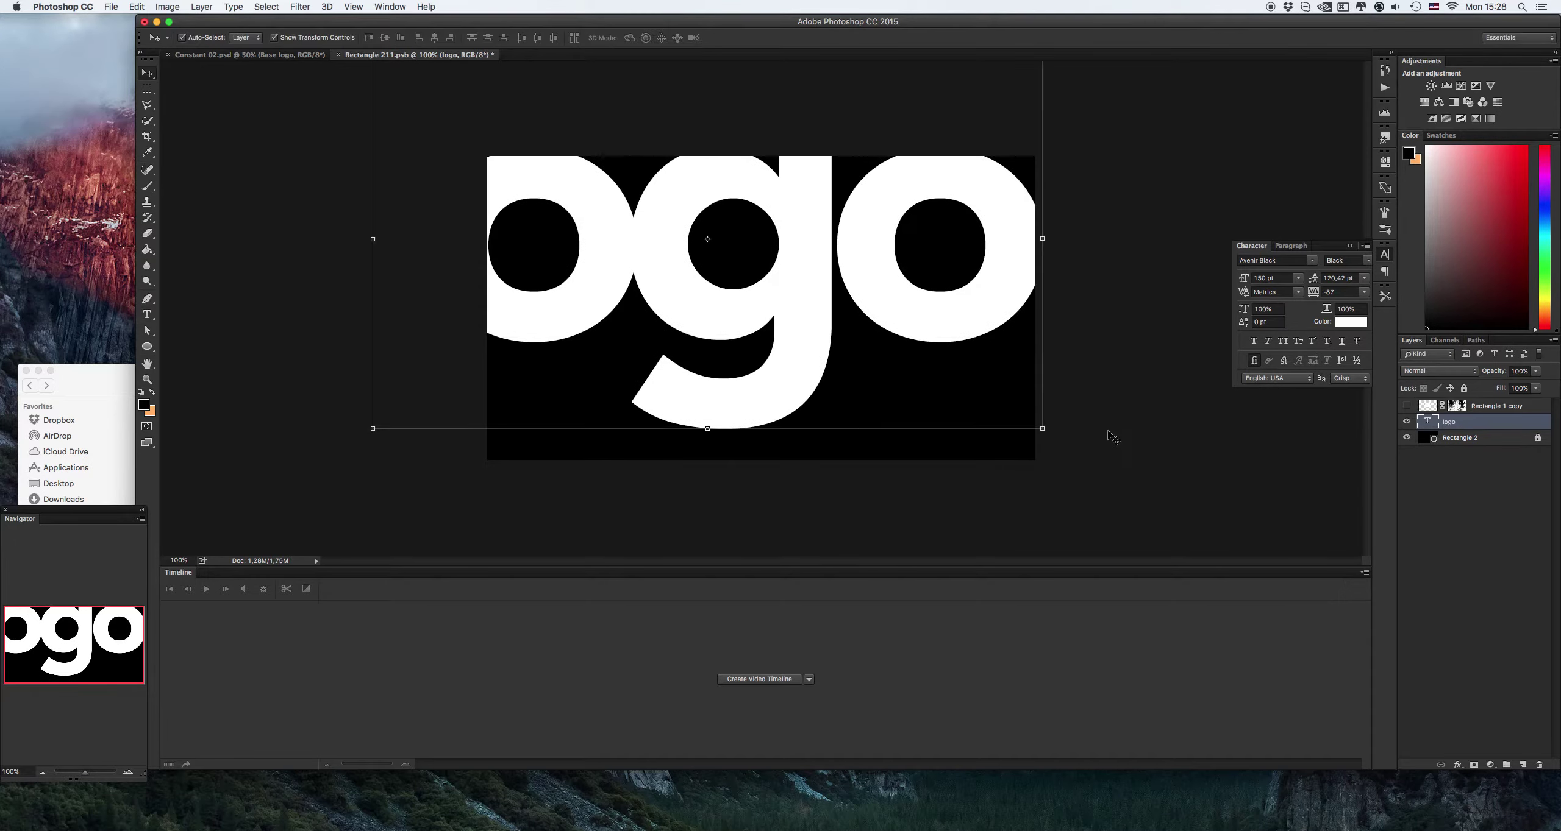
pyautogui.click(1385, 255)
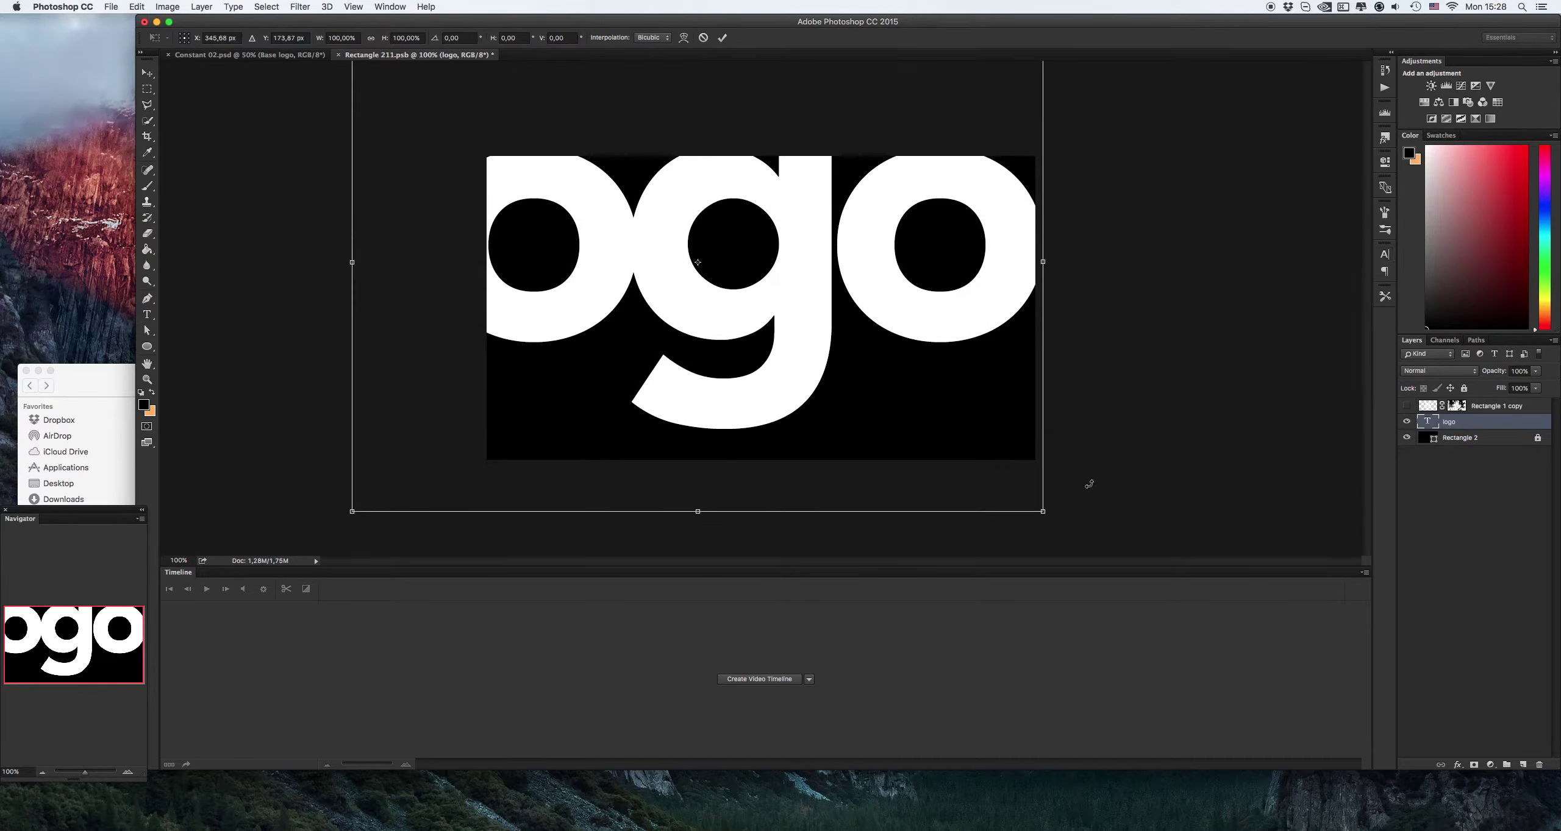
pyautogui.moveTo(1042, 512); pyautogui.dragTo(872, 361)
pyautogui.moveTo(832, 281); pyautogui.dragTo(894, 334)
pyautogui.moveTo(923, 196); pyautogui.dragTo(872, 242)
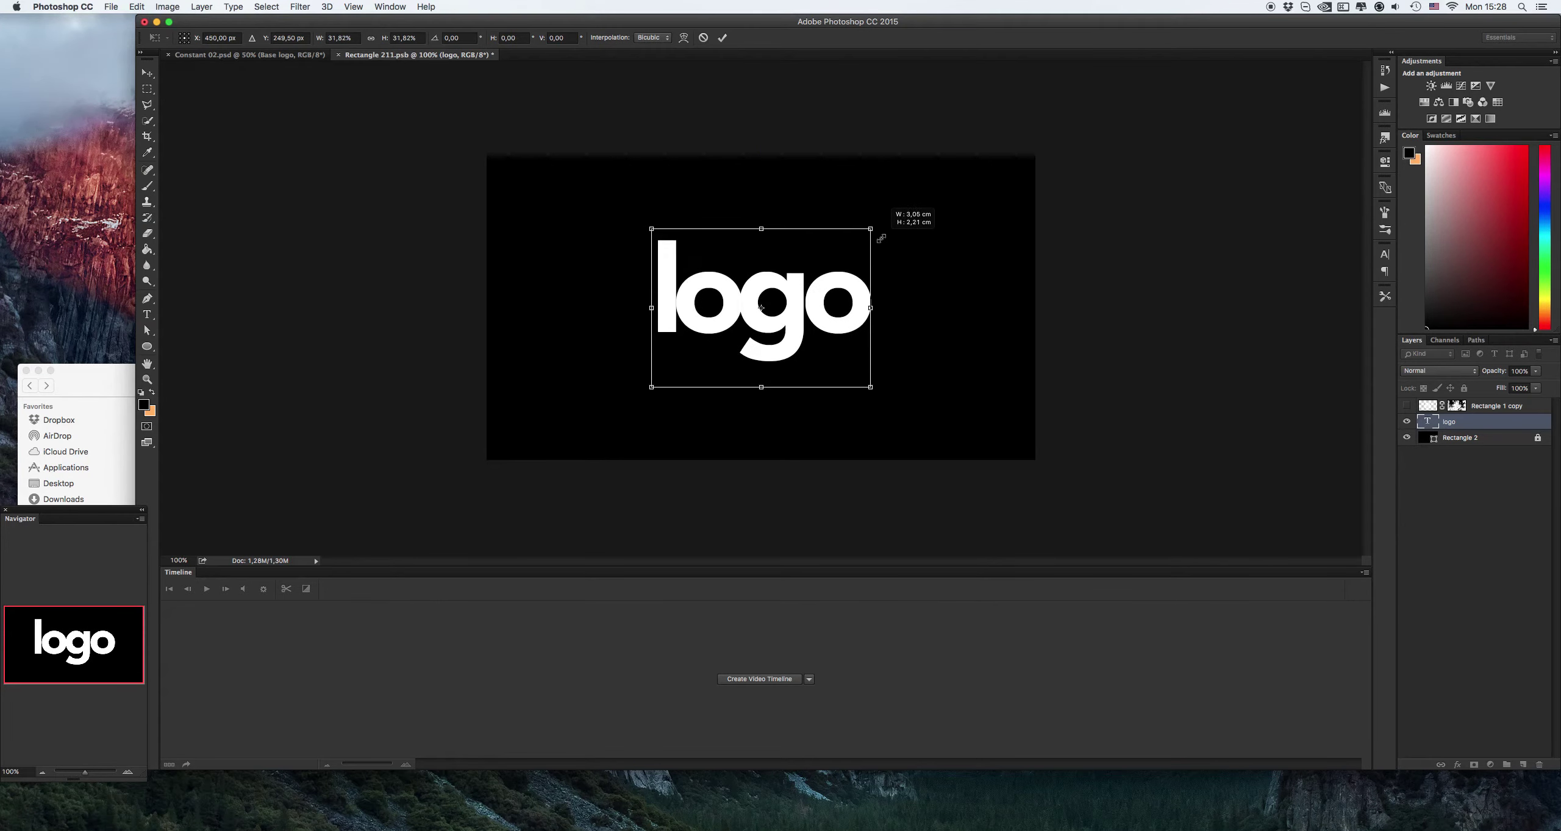
pyautogui.press('Return')
pyautogui.click(1406, 438)
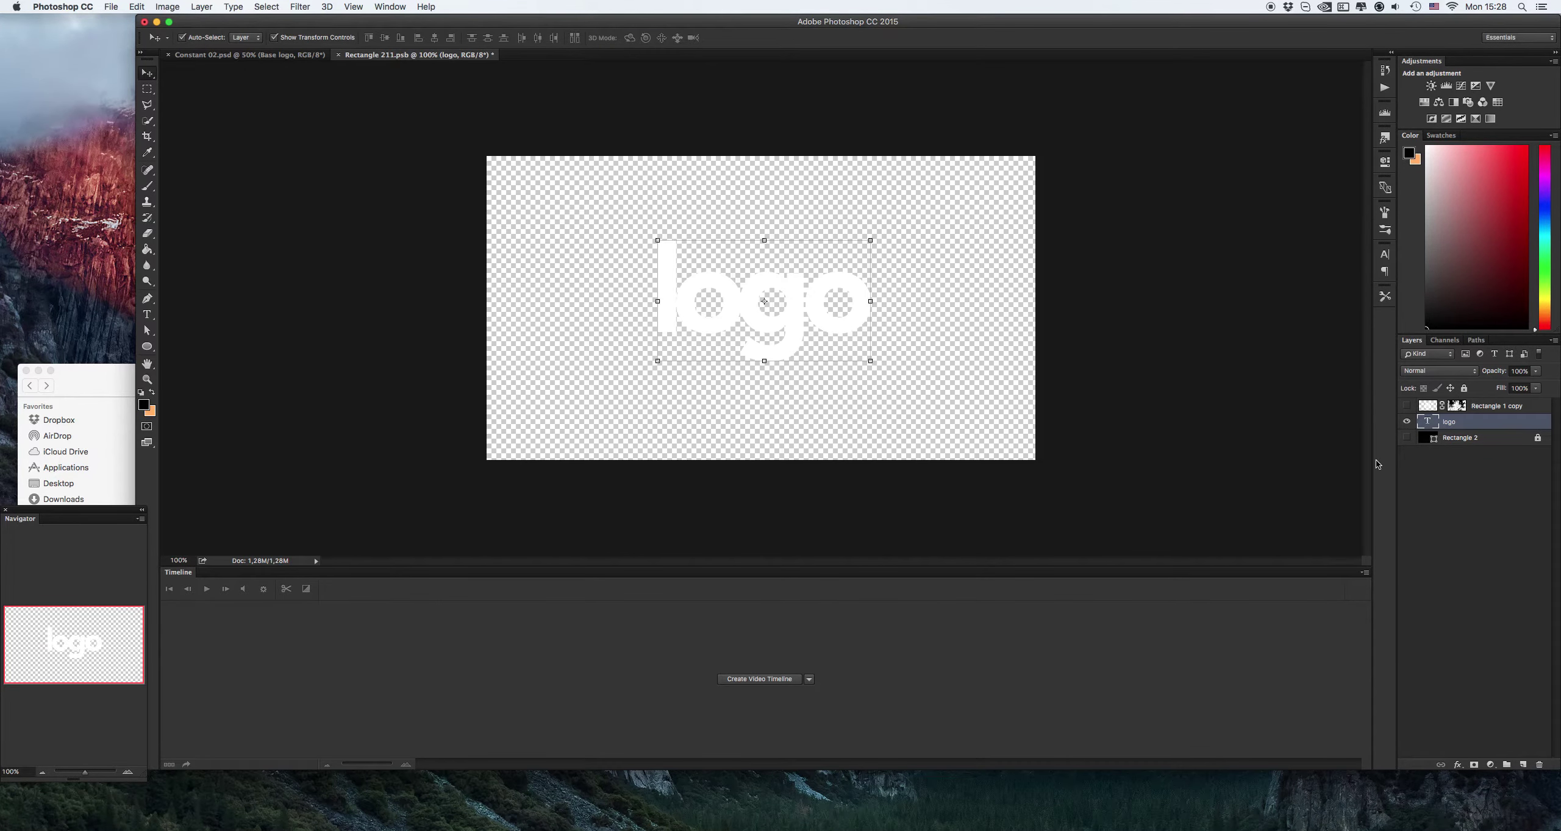
# Step: Save and close the smart object, returning to Constant 02.psd, and open the File menu
pyautogui.press('super+s')
pyautogui.press('super+w')
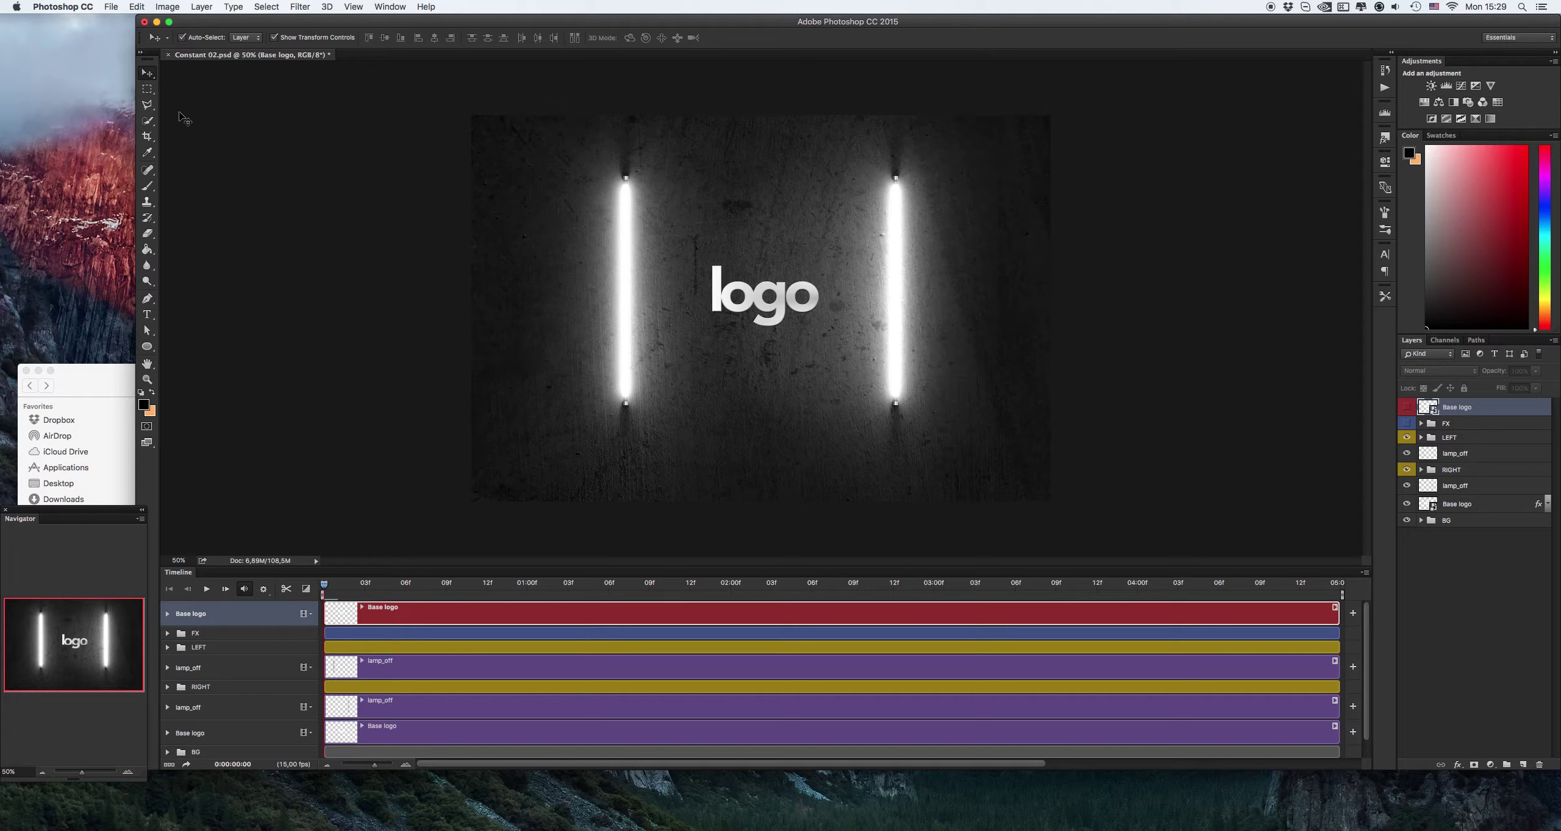
pyautogui.click(111, 7)
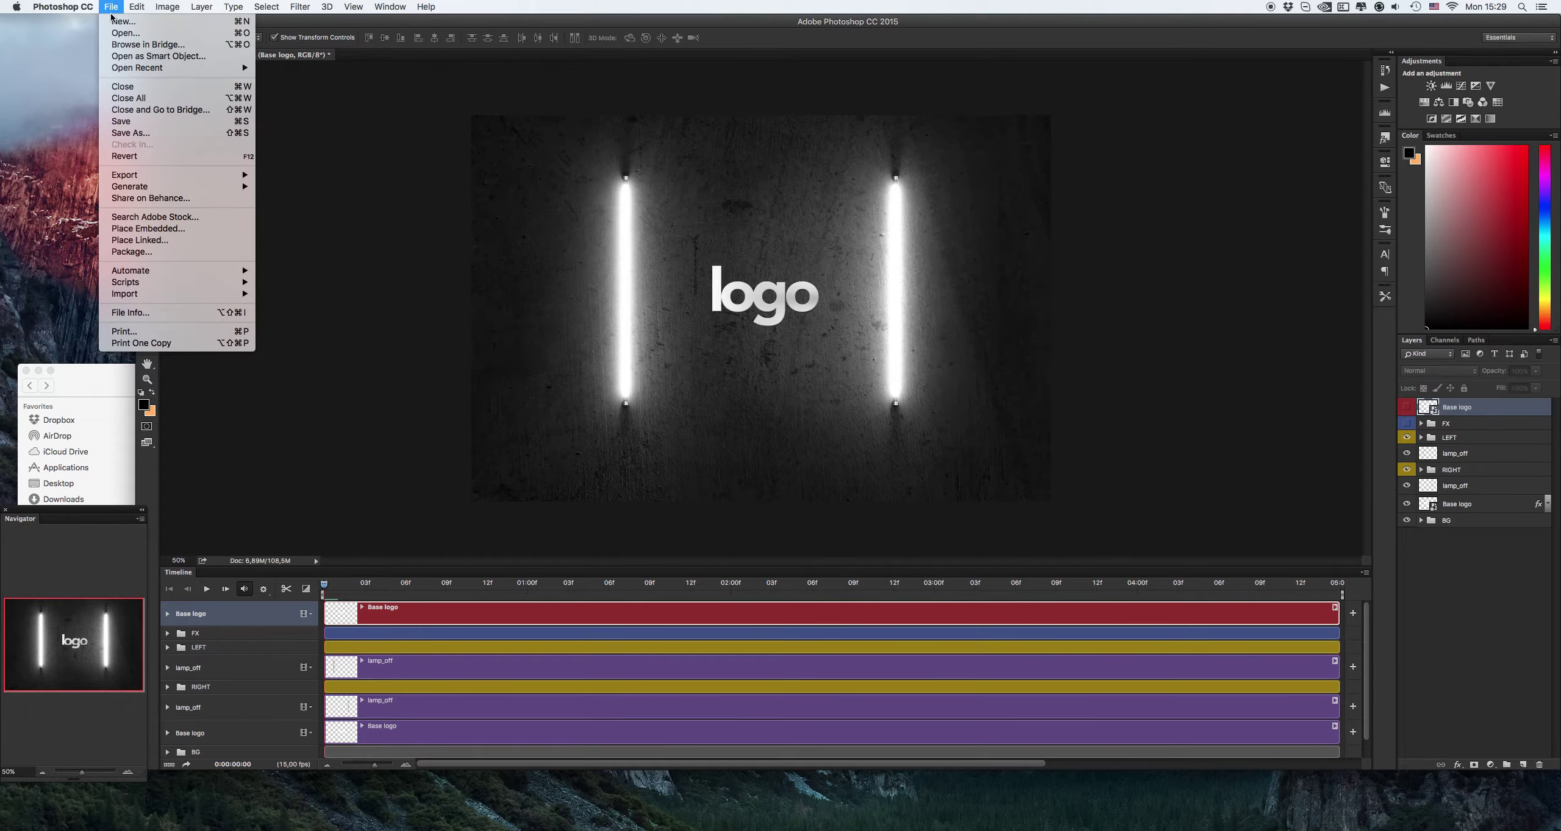
# Step: In Save for Web (Legacy), export as GIF at 600 px wide and continue to Save
pyautogui.moveTo(164, 179)
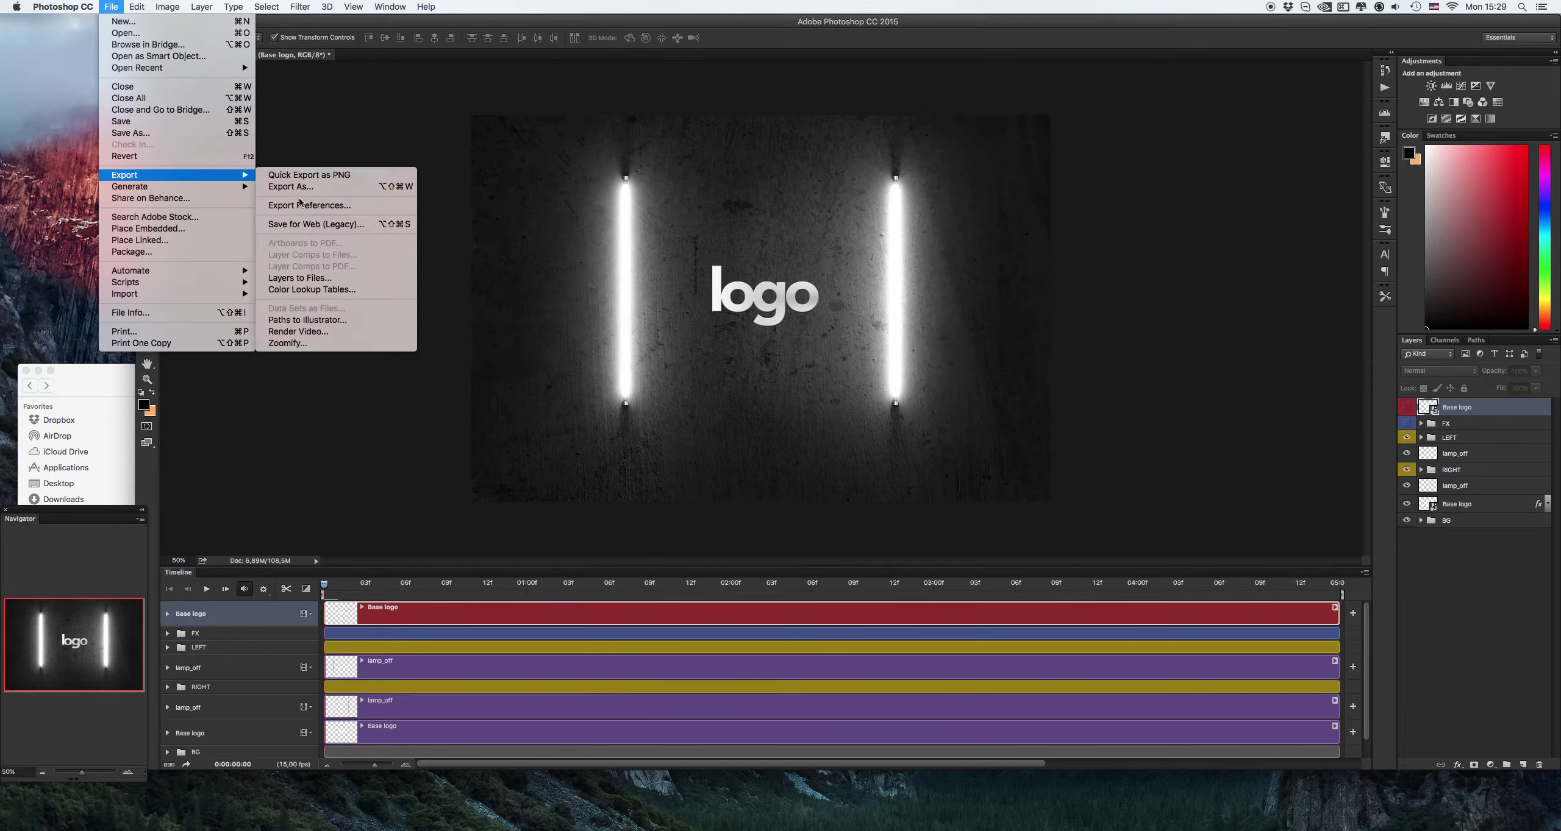
pyautogui.click(315, 226)
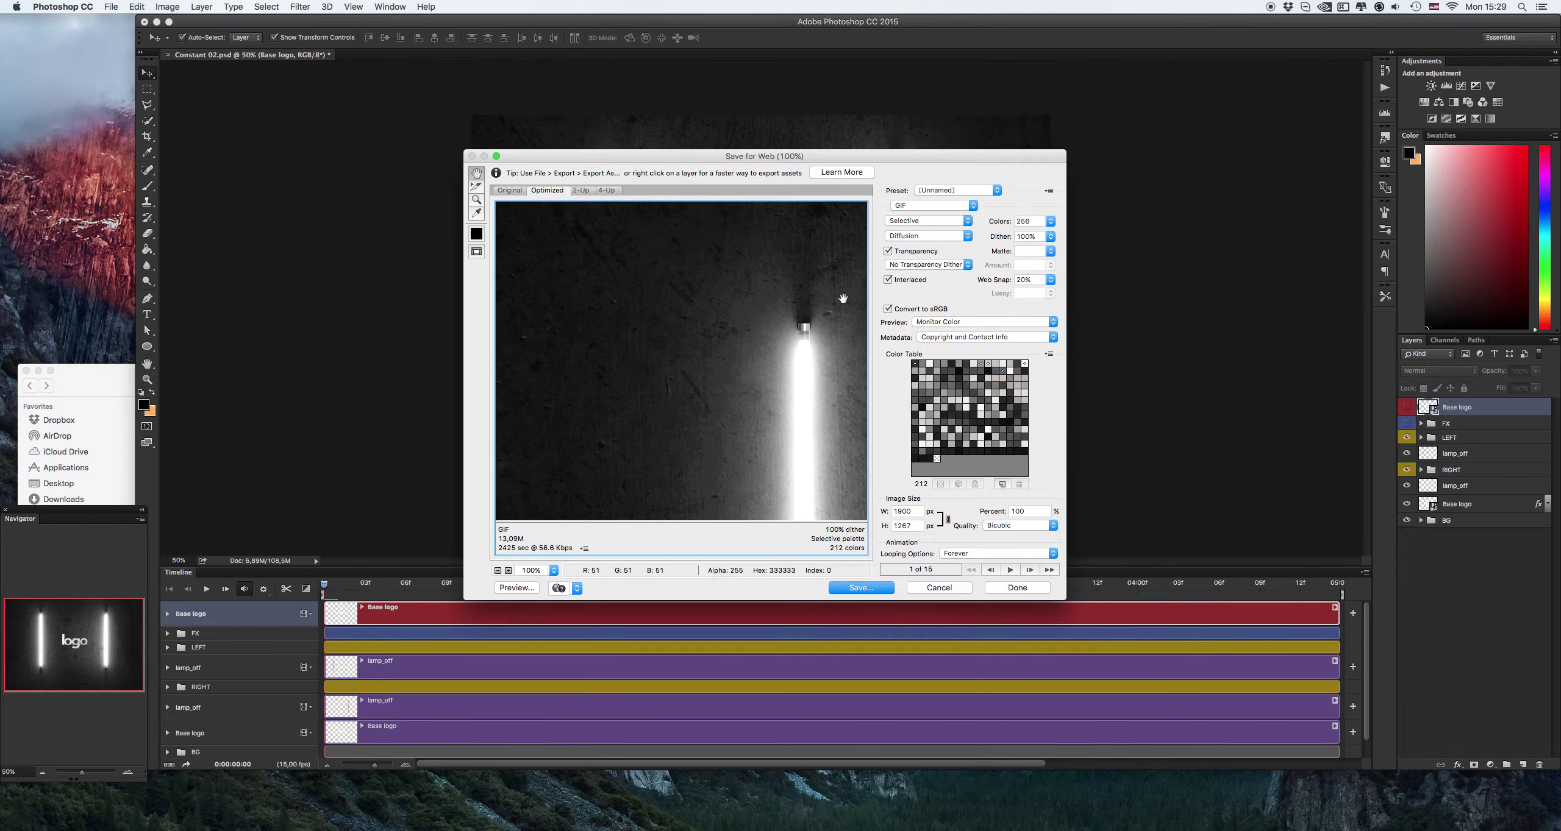
pyautogui.moveTo(752, 394); pyautogui.dragTo(634, 308)
pyautogui.doubleClick(915, 516)
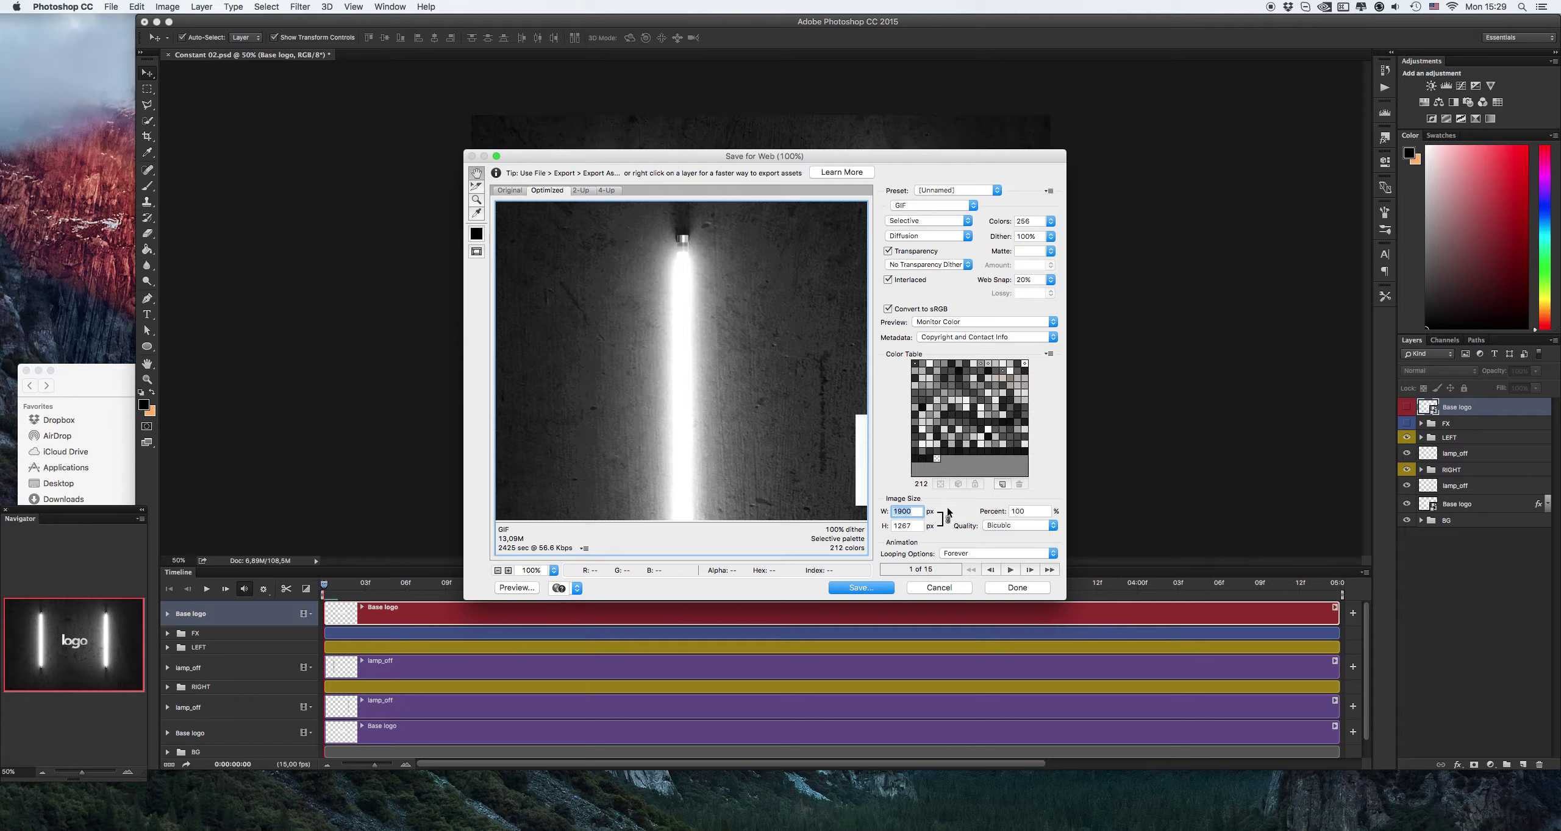
pyautogui.write('600')
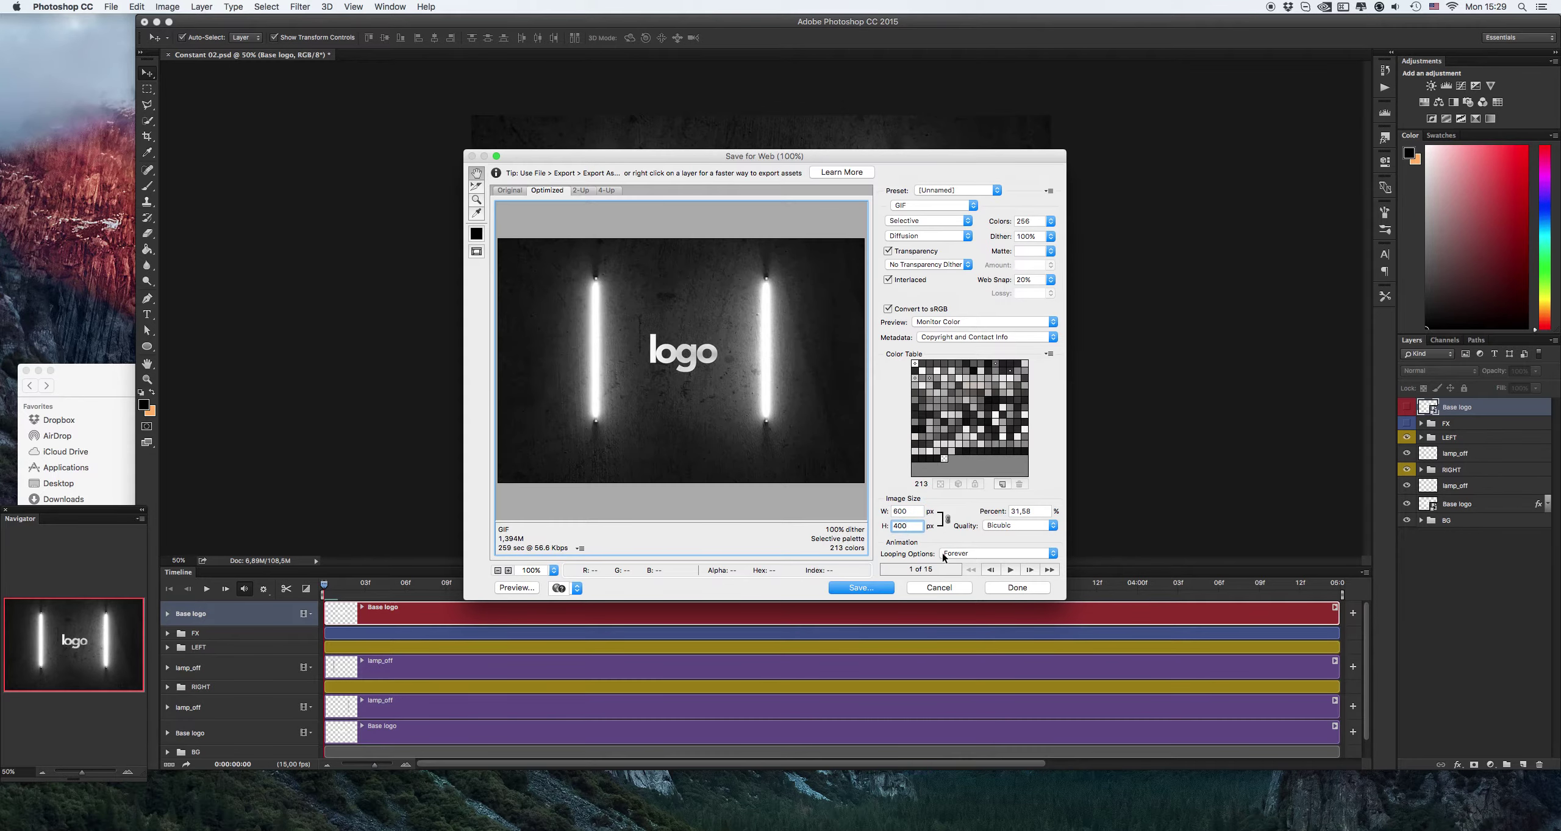
pyautogui.click(878, 589)
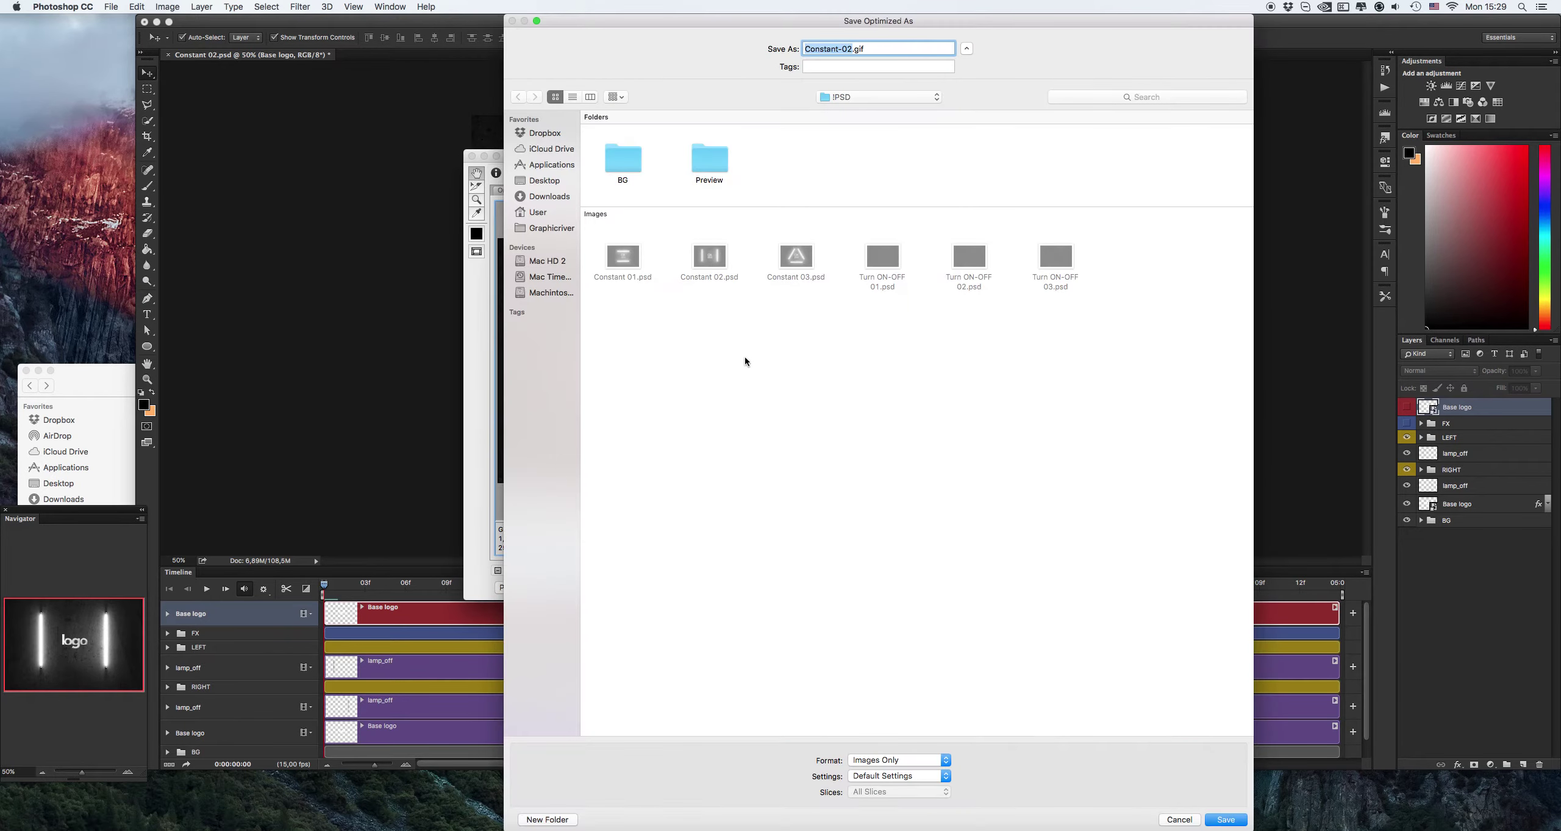
# Step: Name the optimized GIF test-01 and save it
pyautogui.write('test-01')
pyautogui.click(1212, 825)
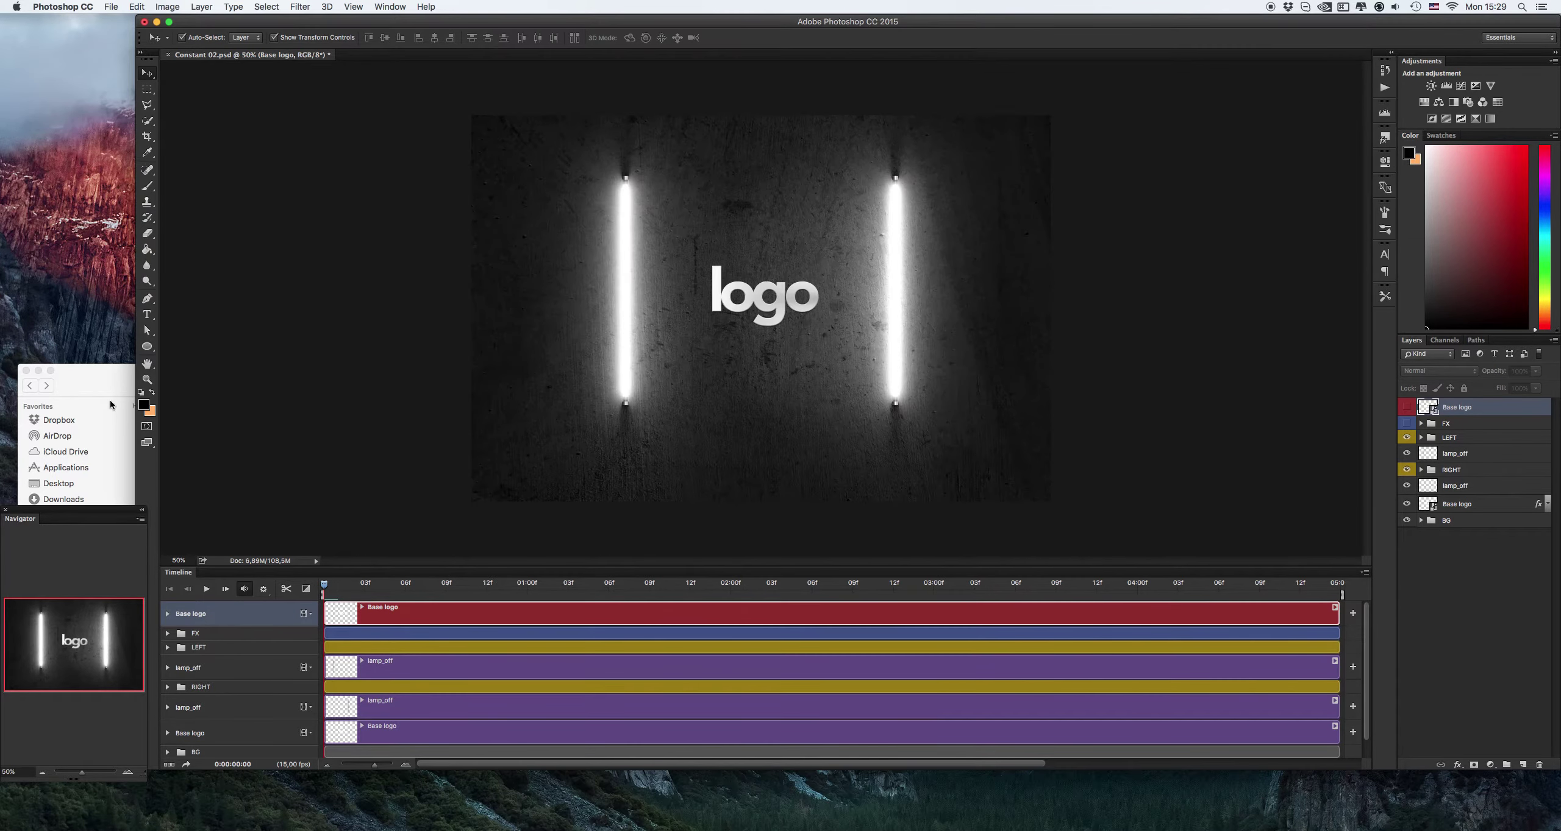
# Step: Quick Look test-01.gif in Finder, then close it and return to Photoshop
pyautogui.click(90, 383)
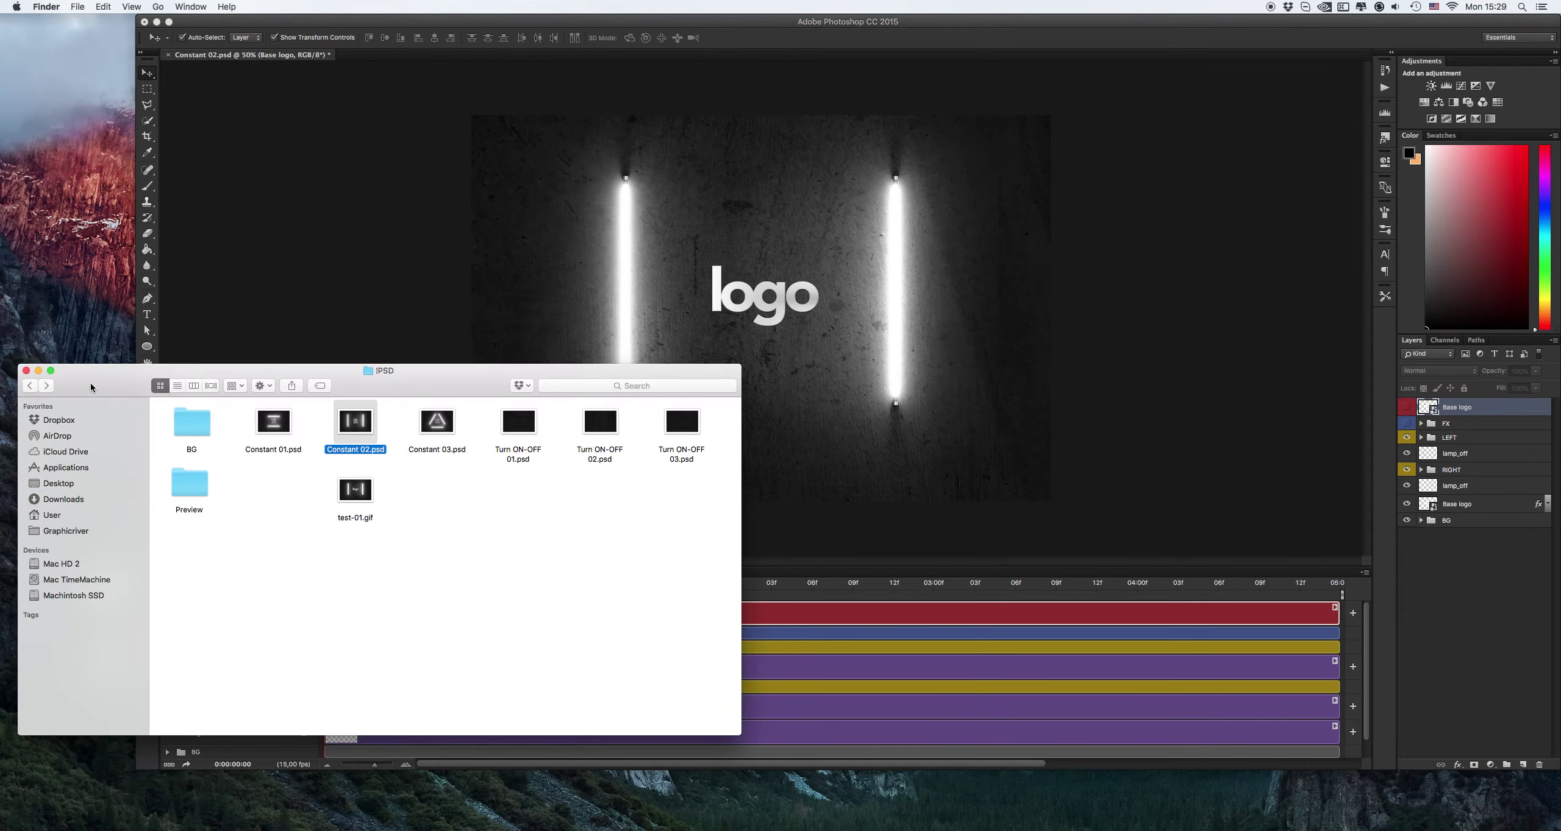
pyautogui.click(355, 490)
pyautogui.press('space')
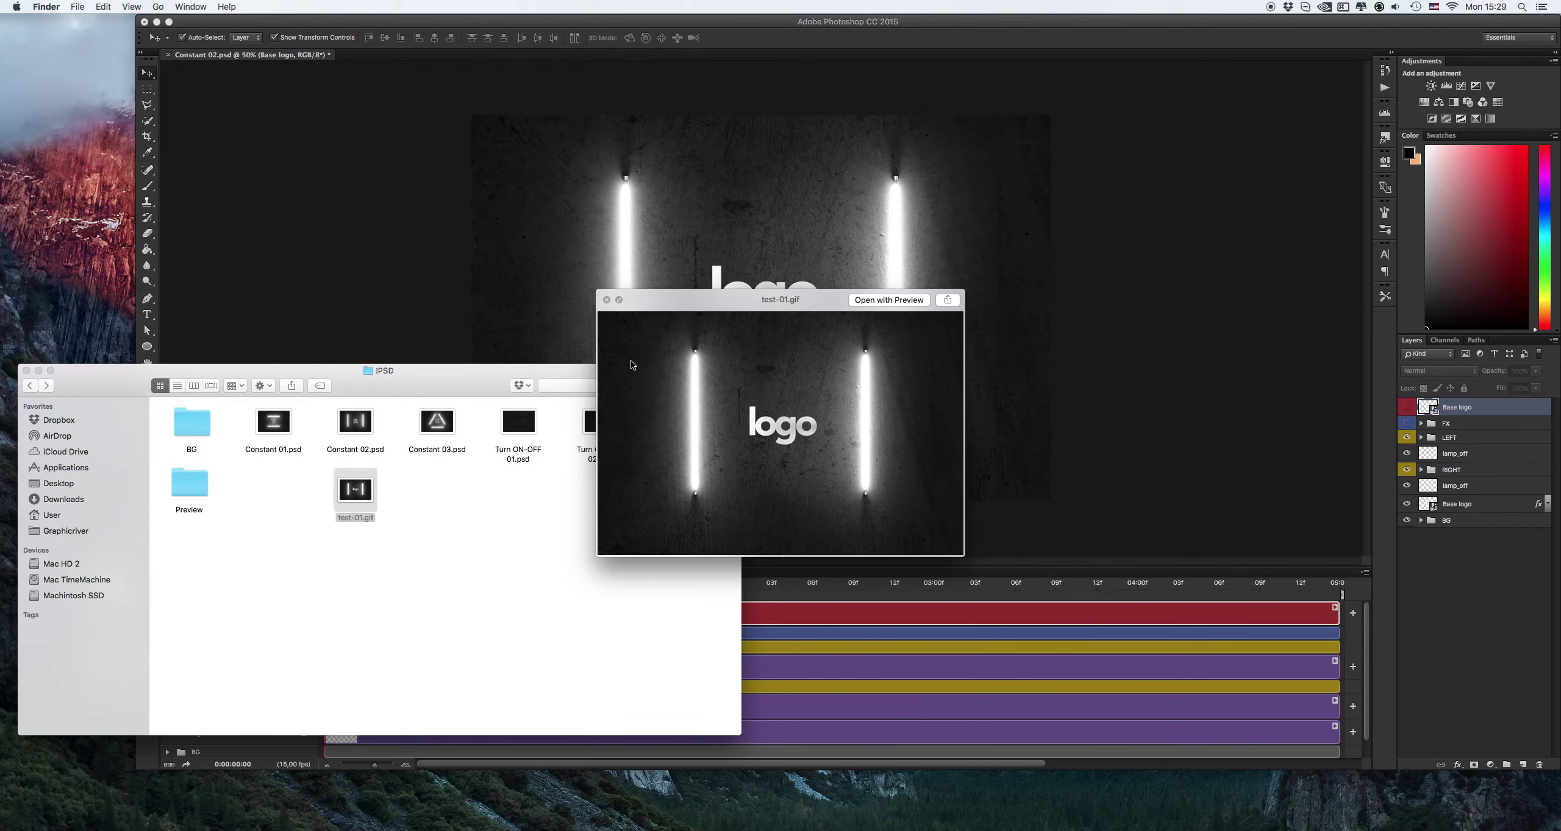
pyautogui.press('space')
pyautogui.click(416, 339)
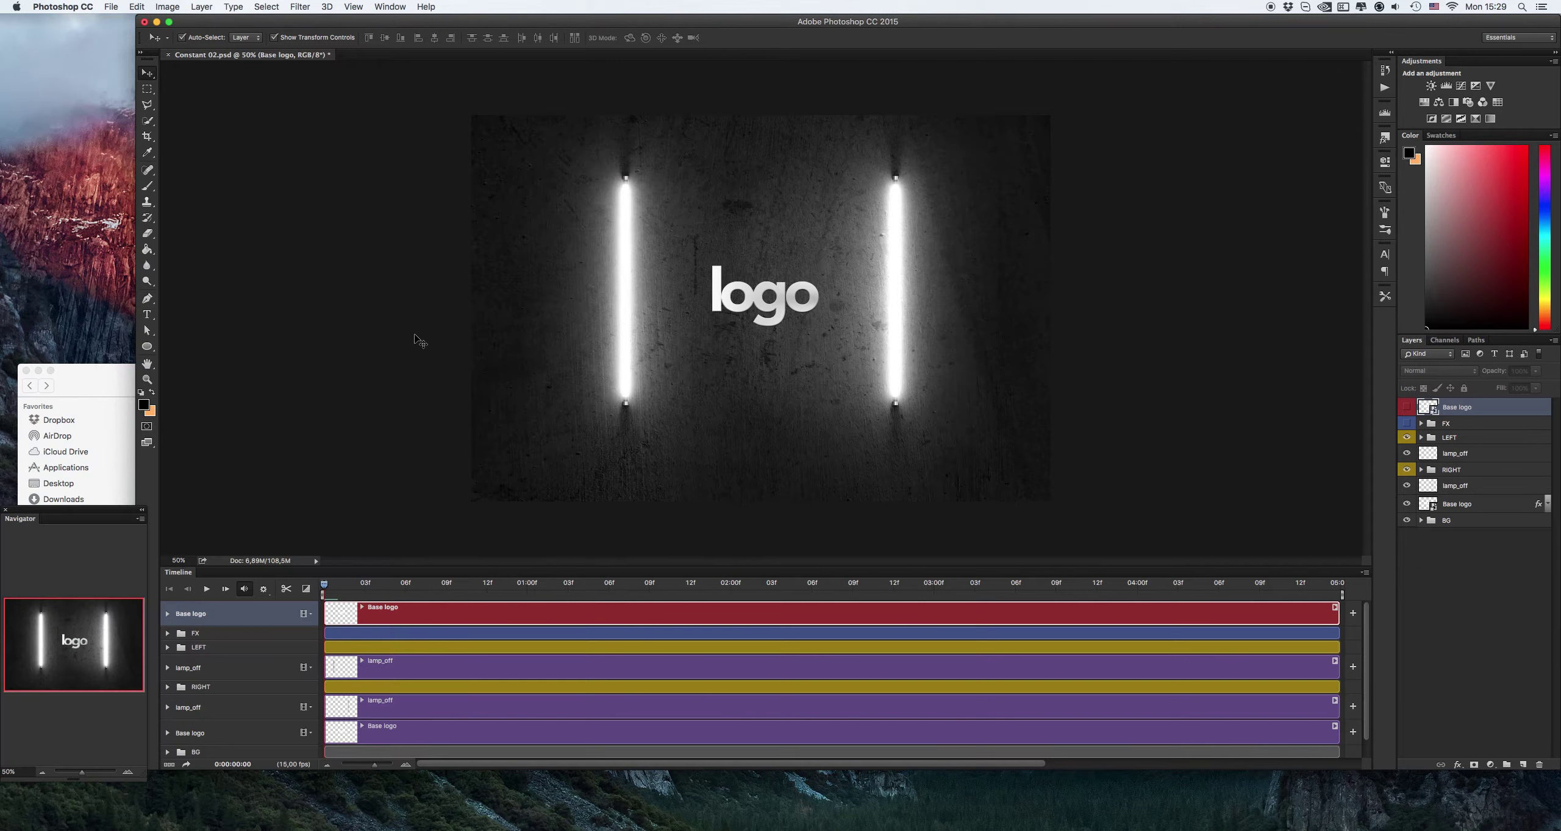
# Step: Open the BG folder in Finder and browse the 03.jpg and 07.jpg backgrounds
pyautogui.click(131, 369)
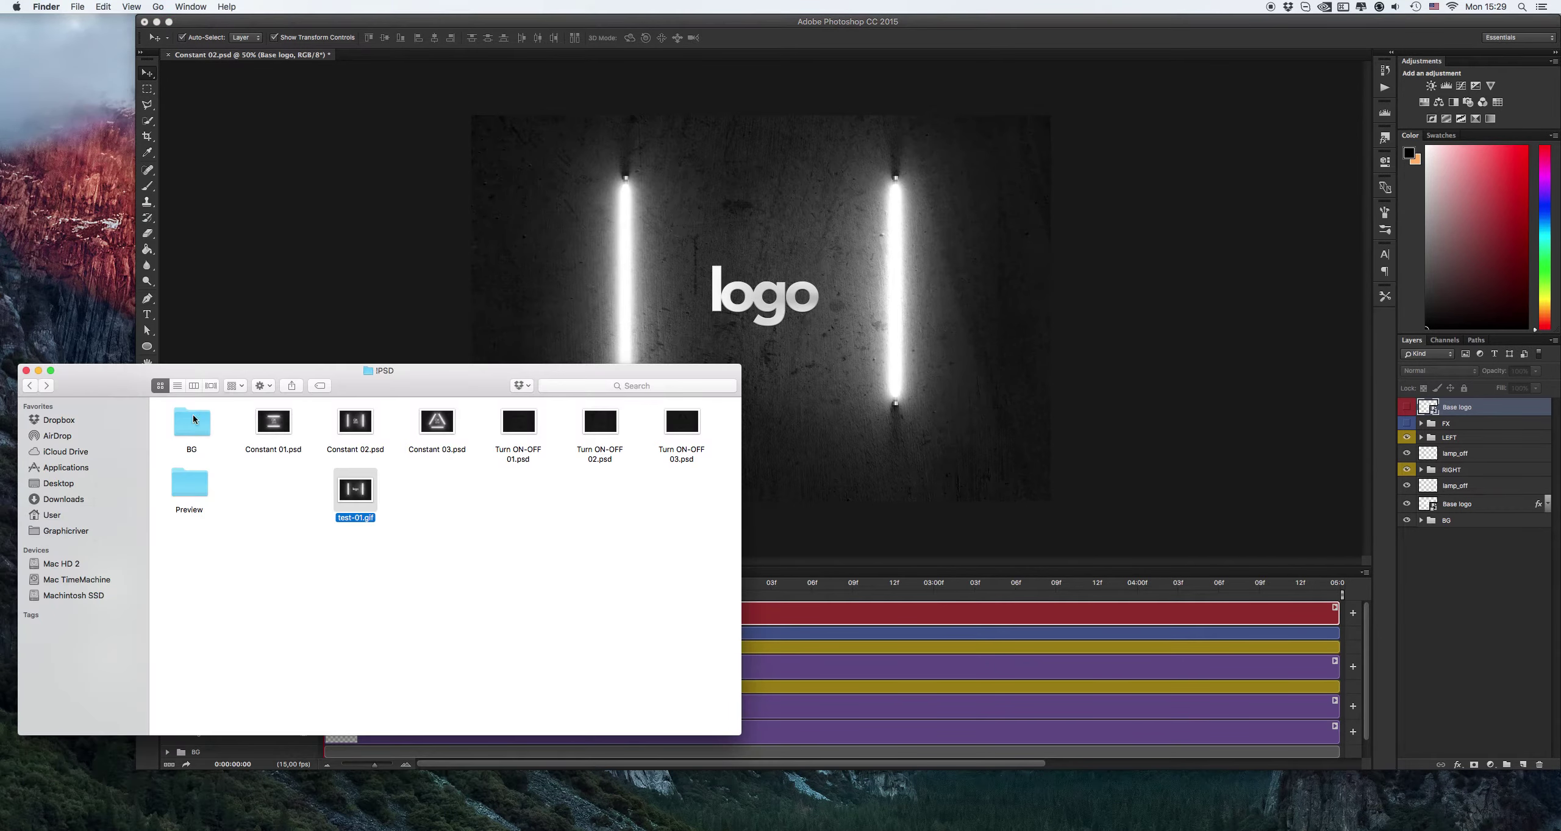
pyautogui.doubleClick(191, 421)
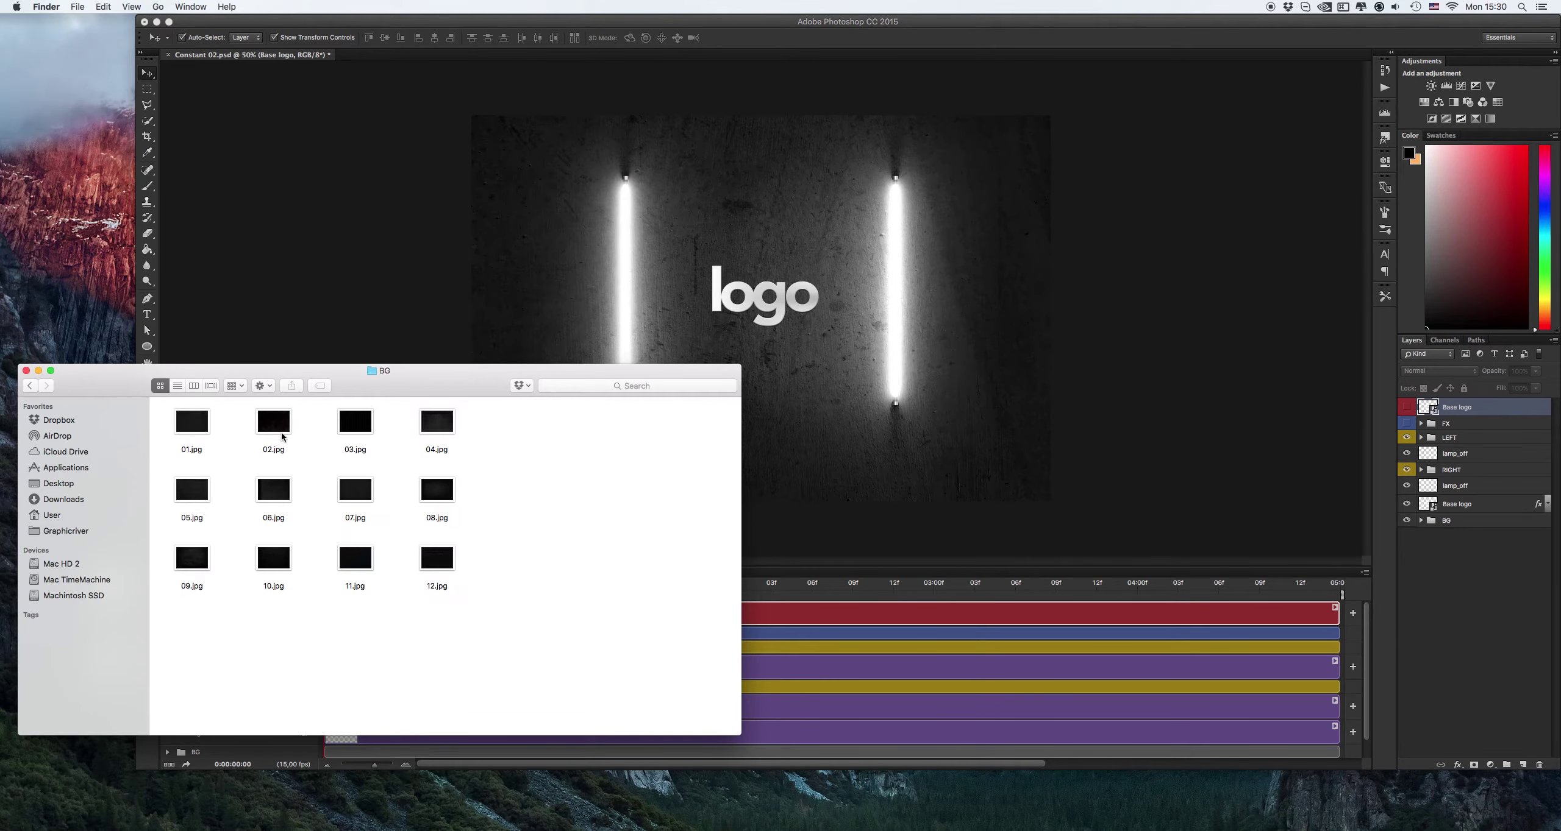
pyautogui.click(357, 432)
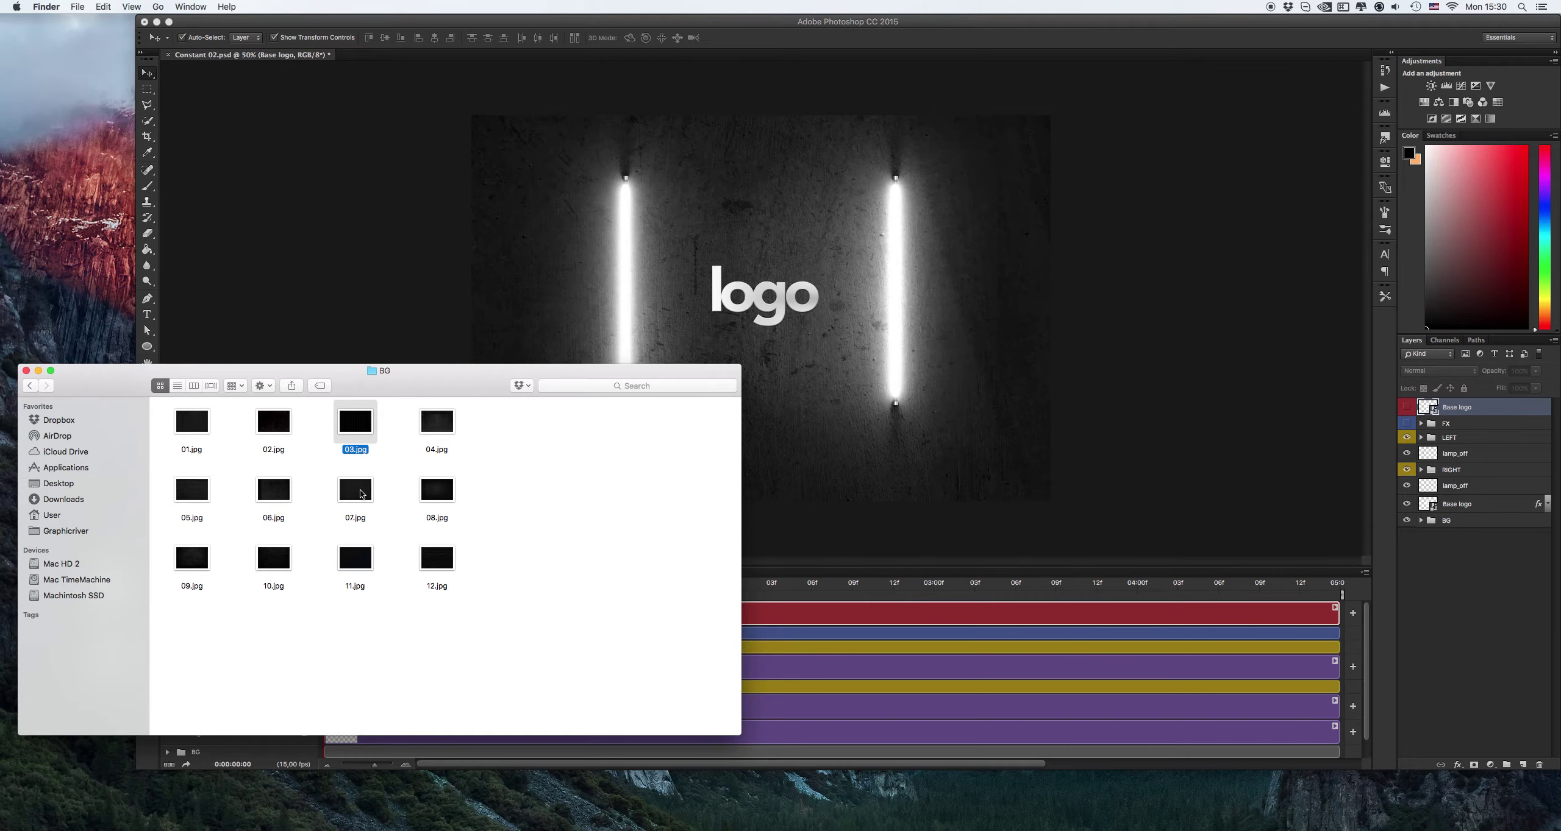
pyautogui.click(371, 501)
# Step: Place 12.jpg above bg1 in the BG group as the brick-wall background
pyautogui.click(1554, 522)
pyautogui.click(1421, 520)
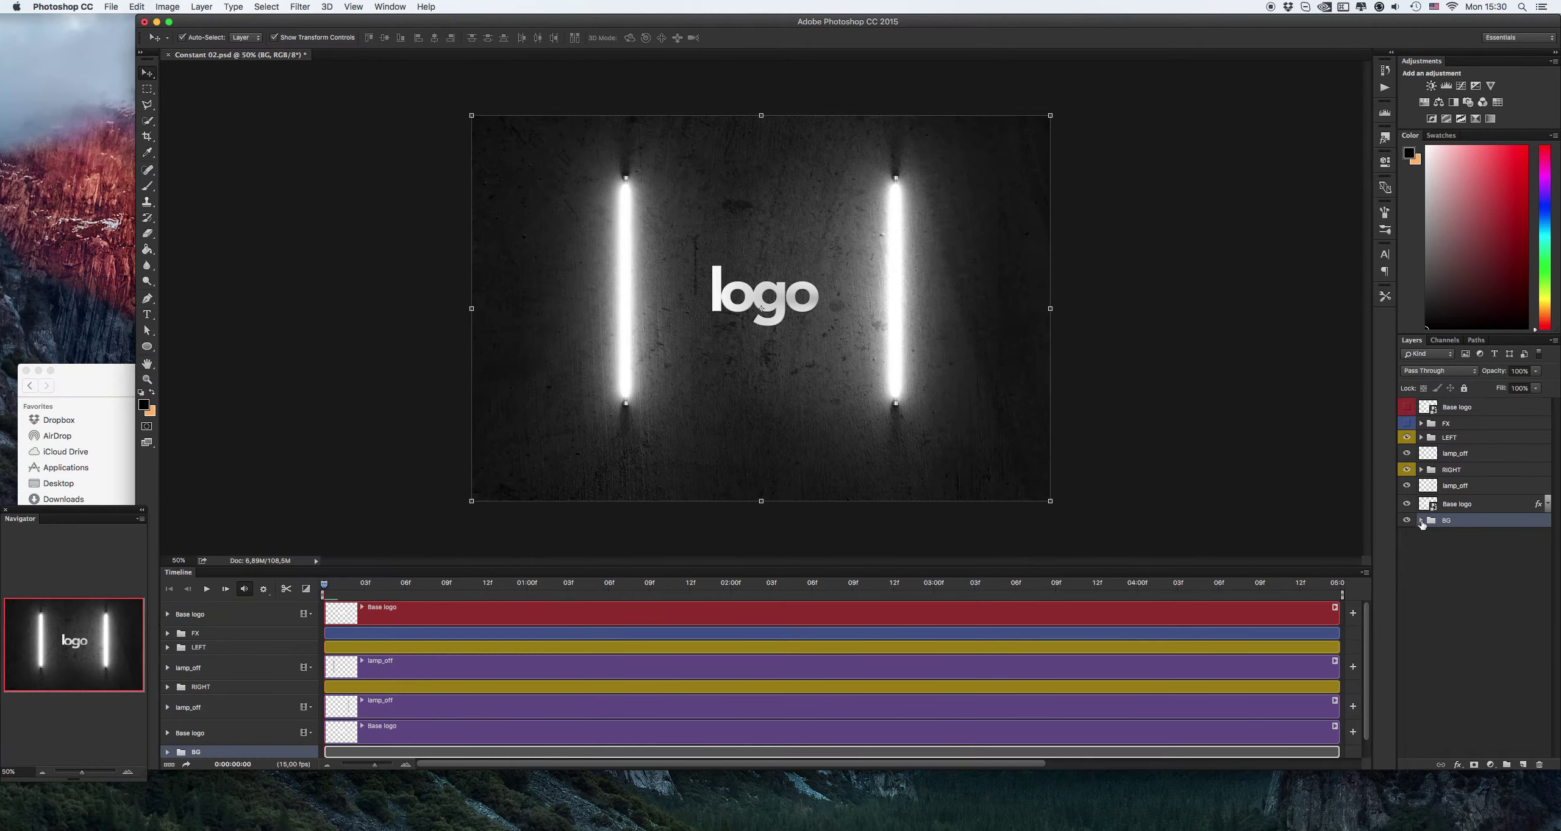
pyautogui.click(1457, 537)
pyautogui.click(114, 385)
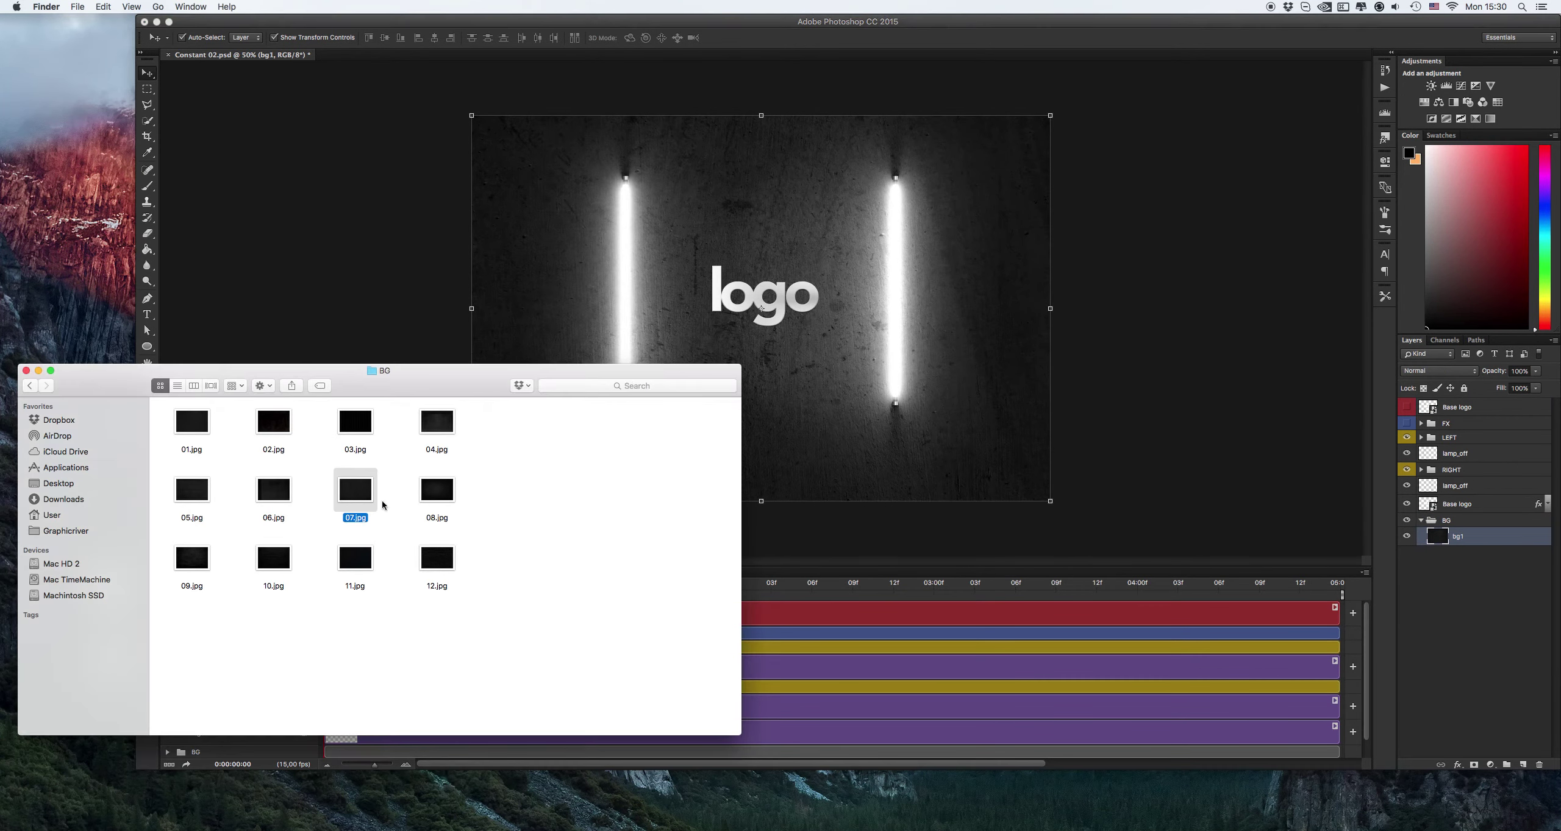
pyautogui.moveTo(440, 558); pyautogui.dragTo(822, 380)
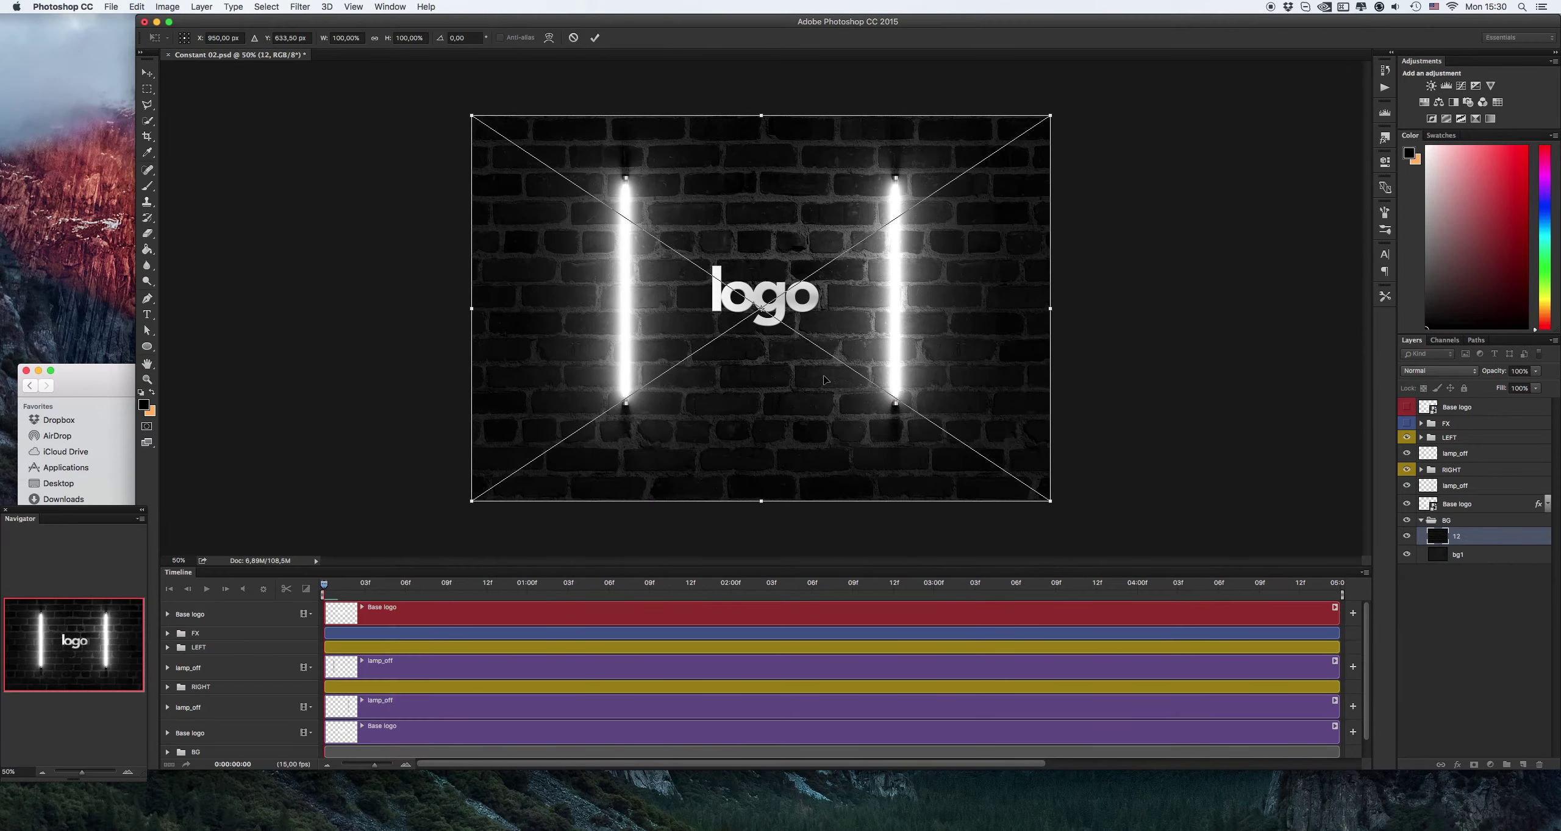
pyautogui.press('Return')
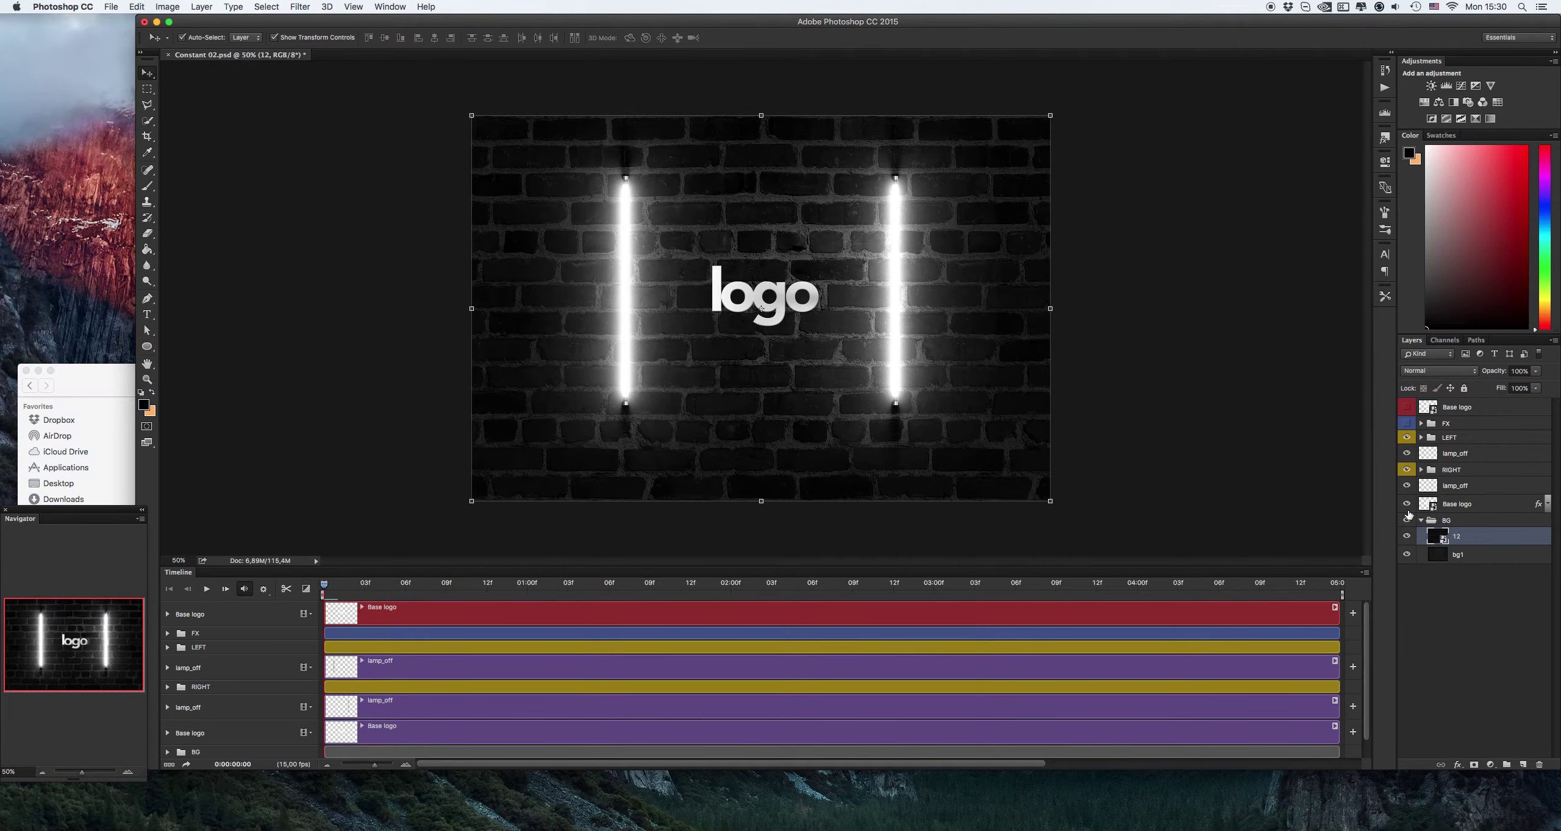
# Step: Return to Photoshop and close the Constant 02.psd document
pyautogui.click(115, 411)
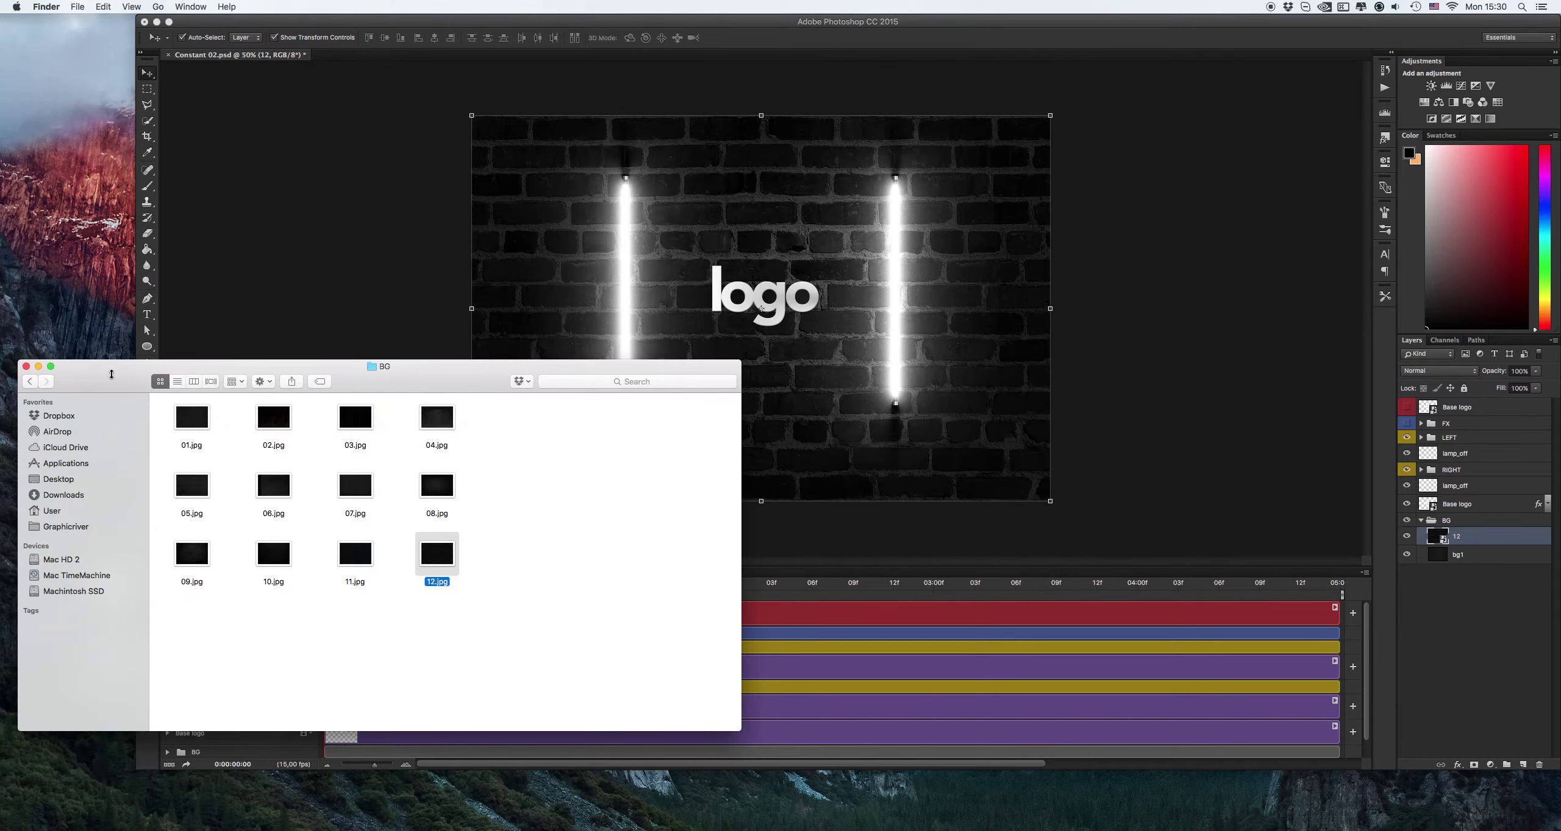
pyautogui.click(1140, 334)
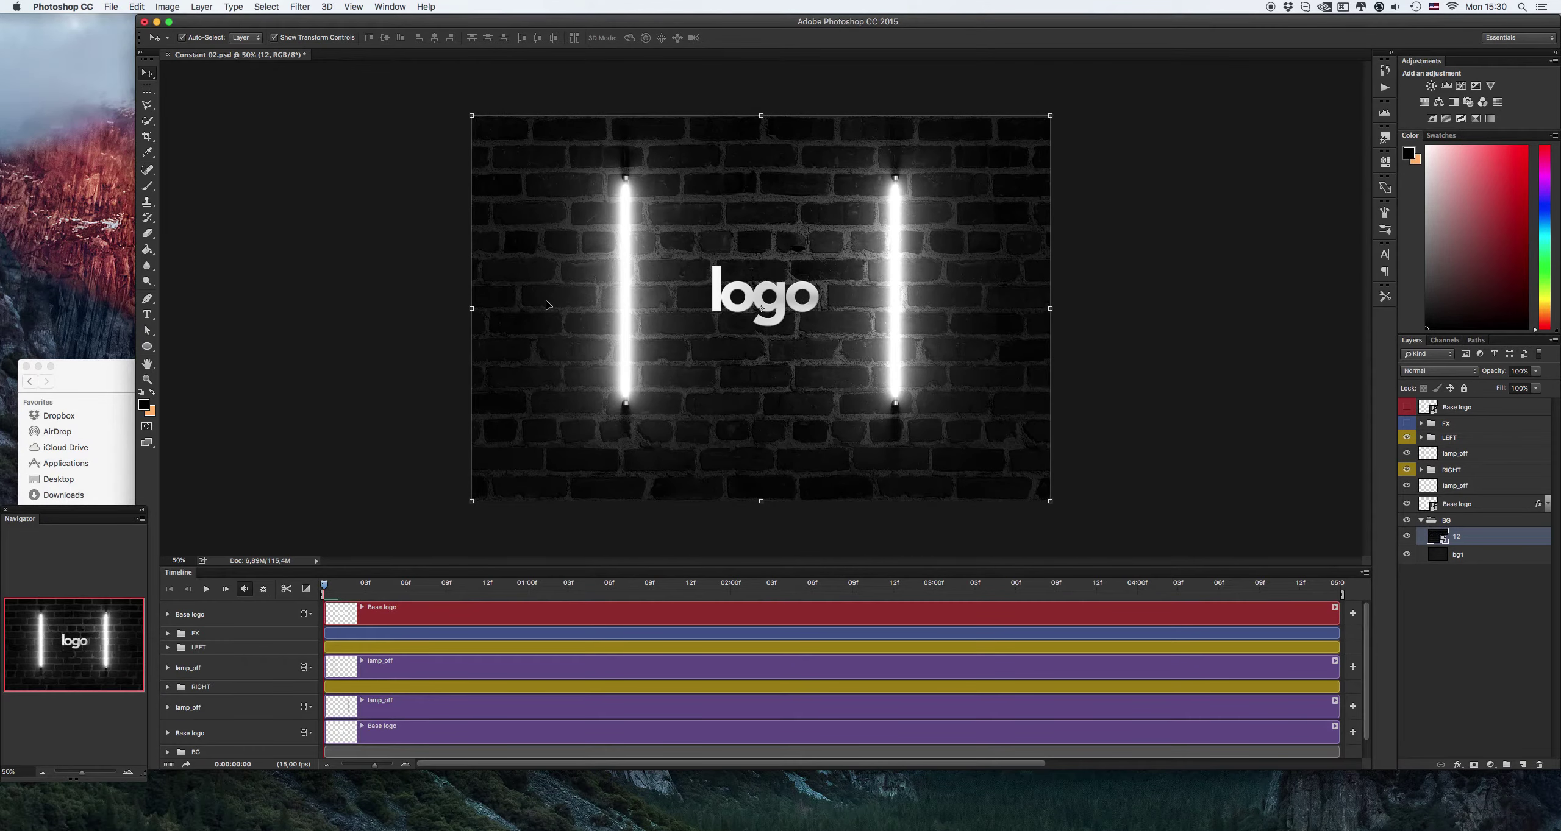
pyautogui.press('super+w')
# Step: Discard changes, then select Turn ON-OFF 03.psd in Finder's !PSD folder
pyautogui.click(754, 274)
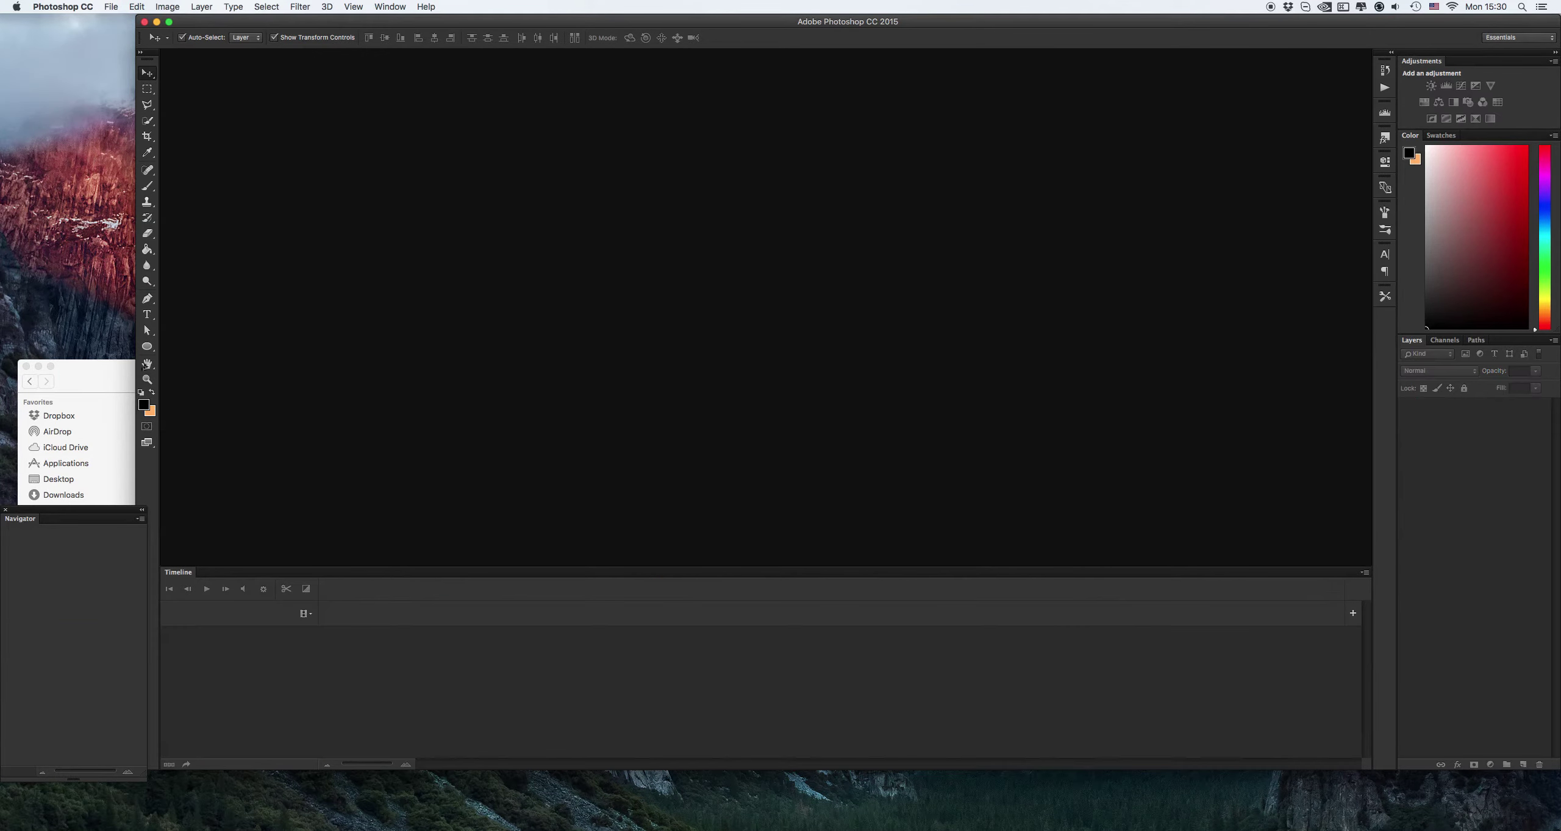
pyautogui.press('super+Tab')
pyautogui.click(28, 382)
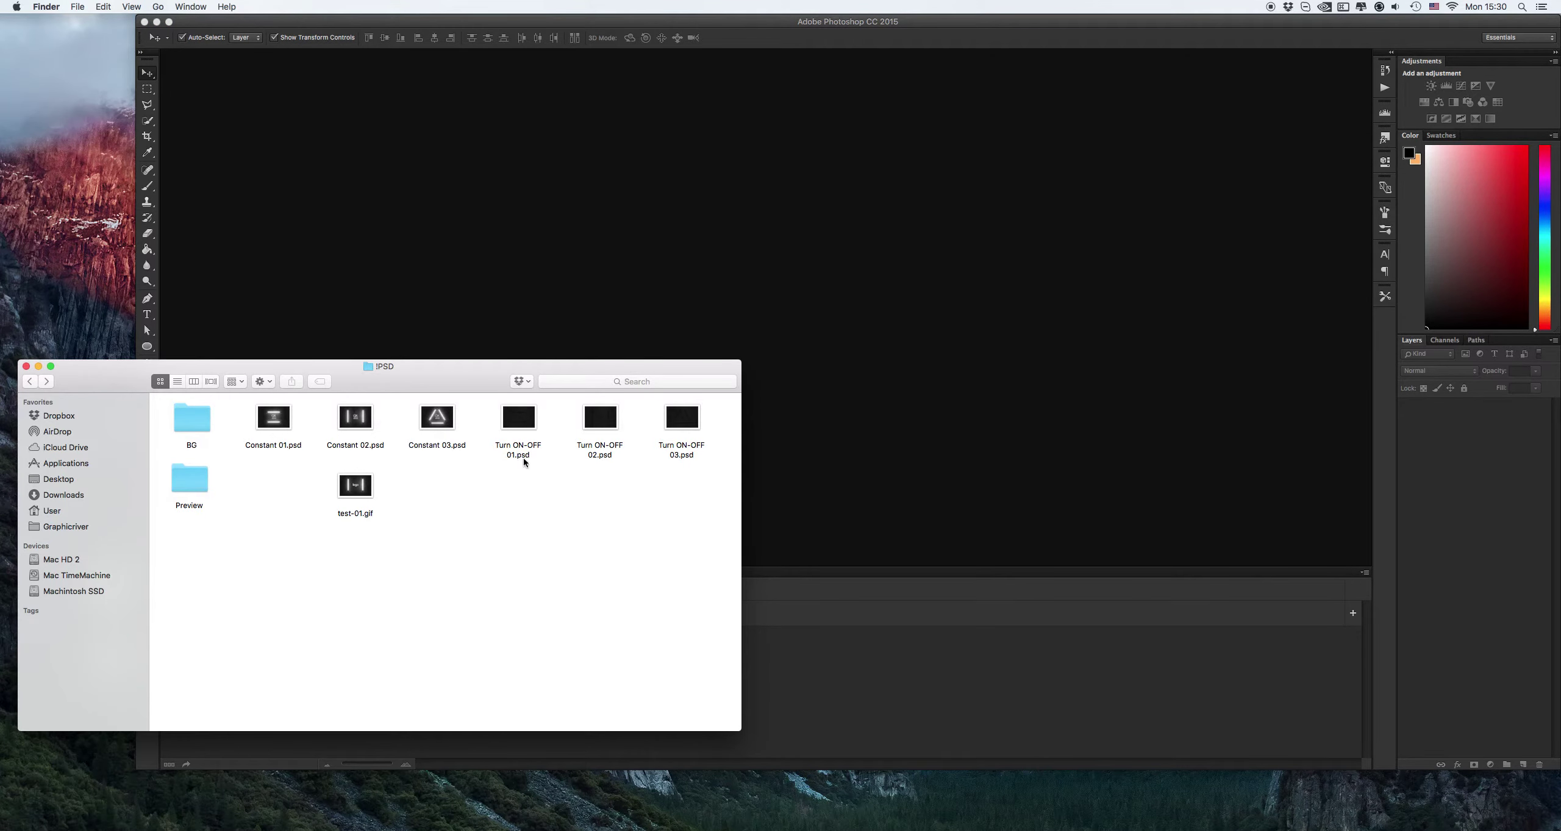
pyautogui.click(603, 453)
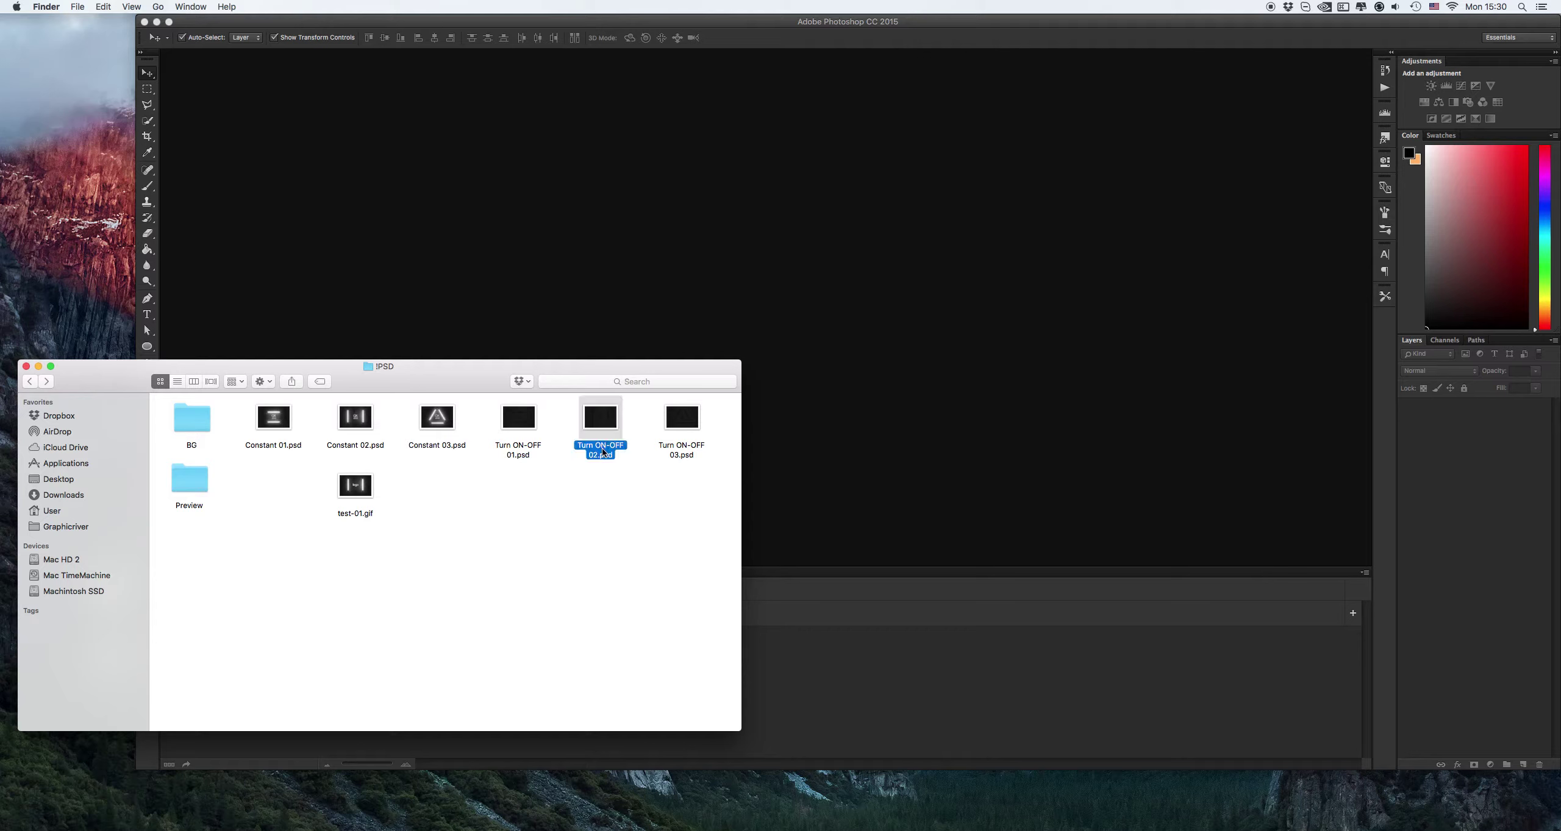
pyautogui.click(684, 427)
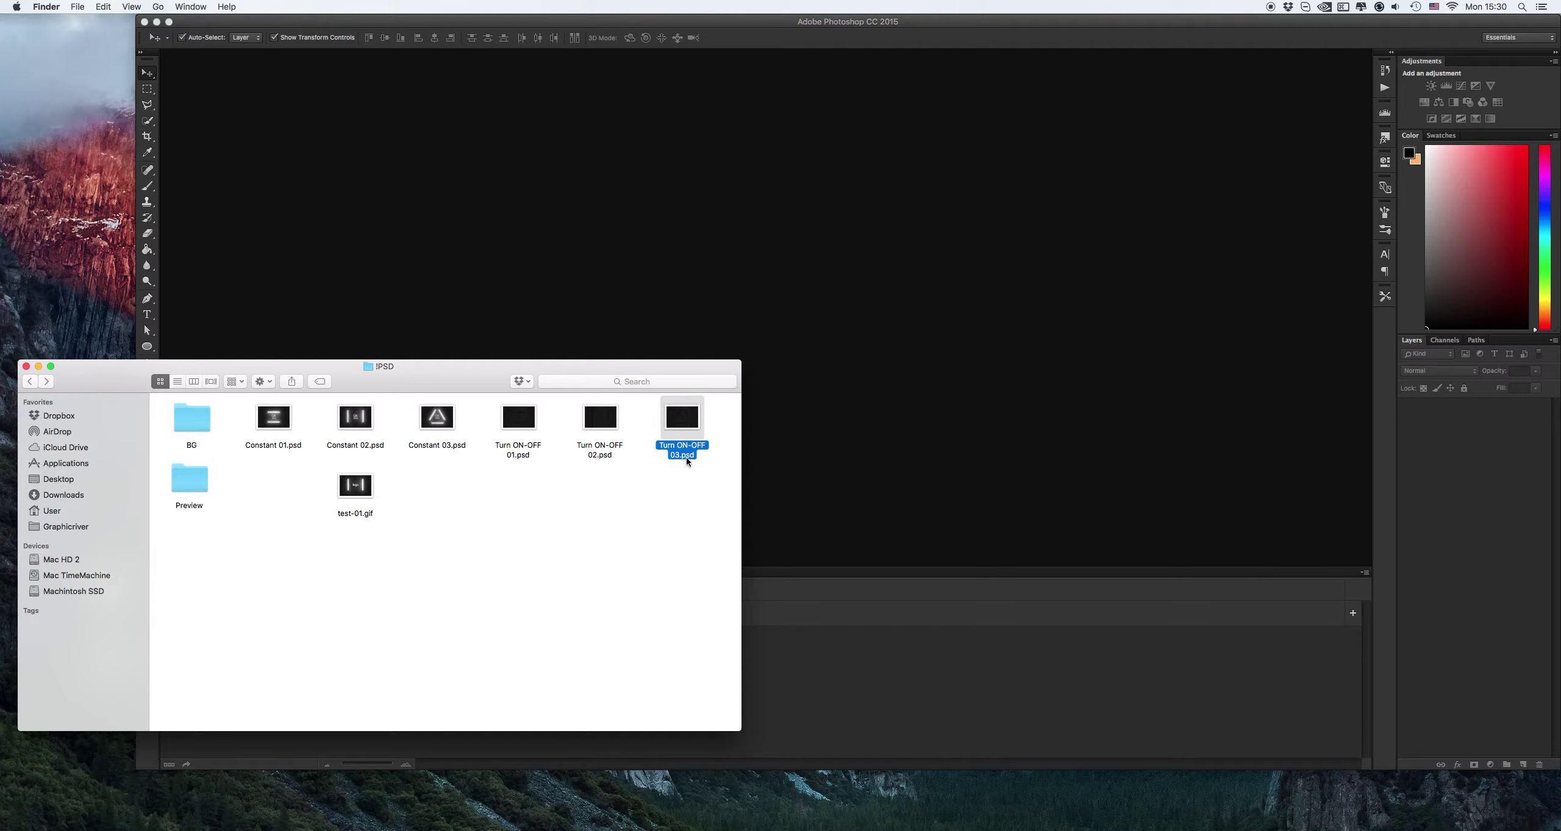
# Step: Open Turn ON-OFF 03.psd and scrub the timeline to 0:00:02:02 with lamps lit
pyautogui.doubleClick(682, 419)
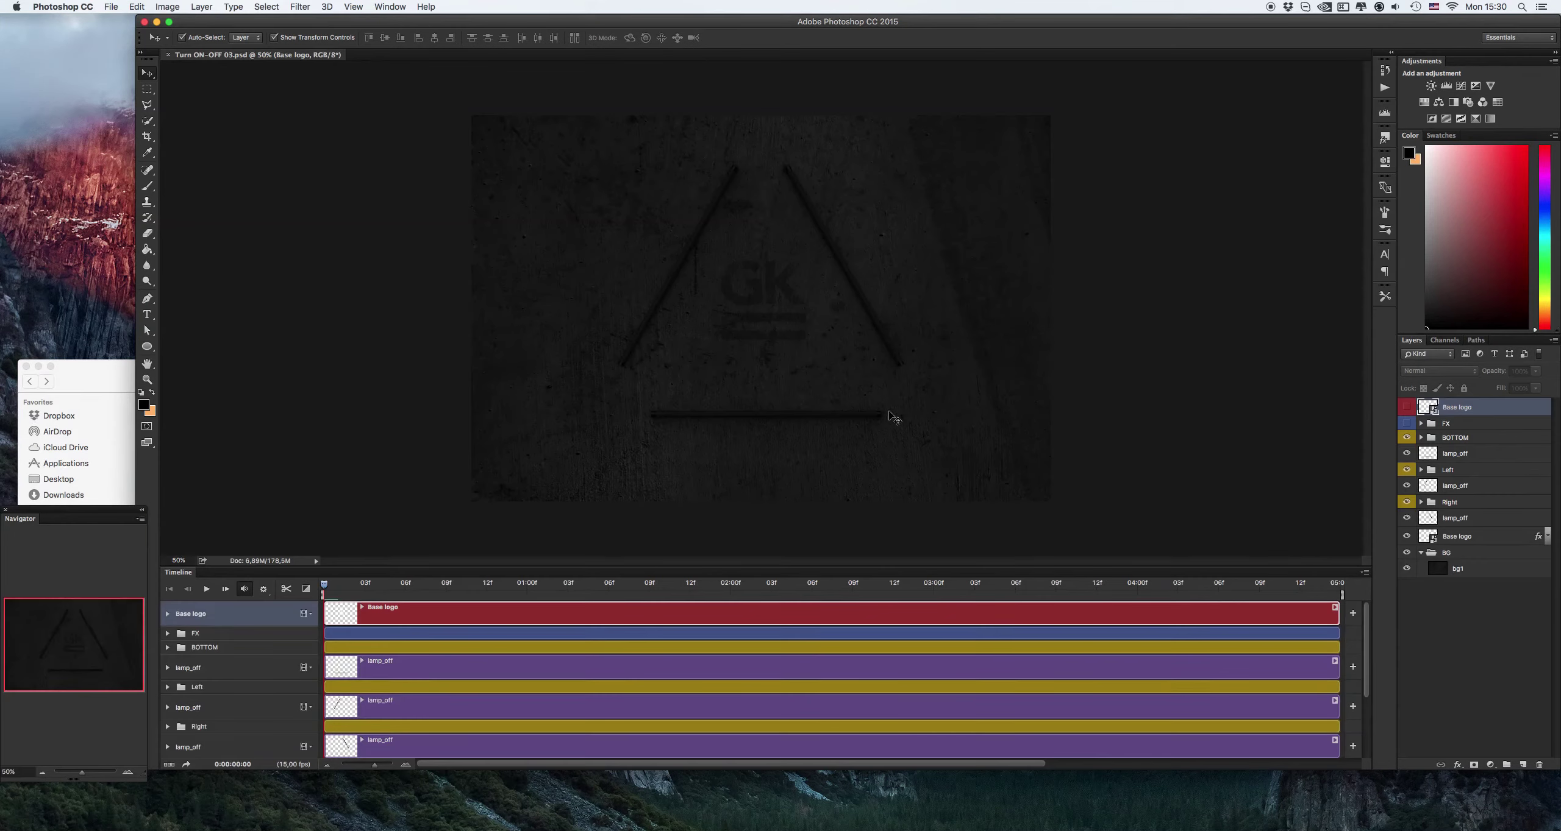
pyautogui.moveTo(325, 585); pyautogui.dragTo(646, 603)
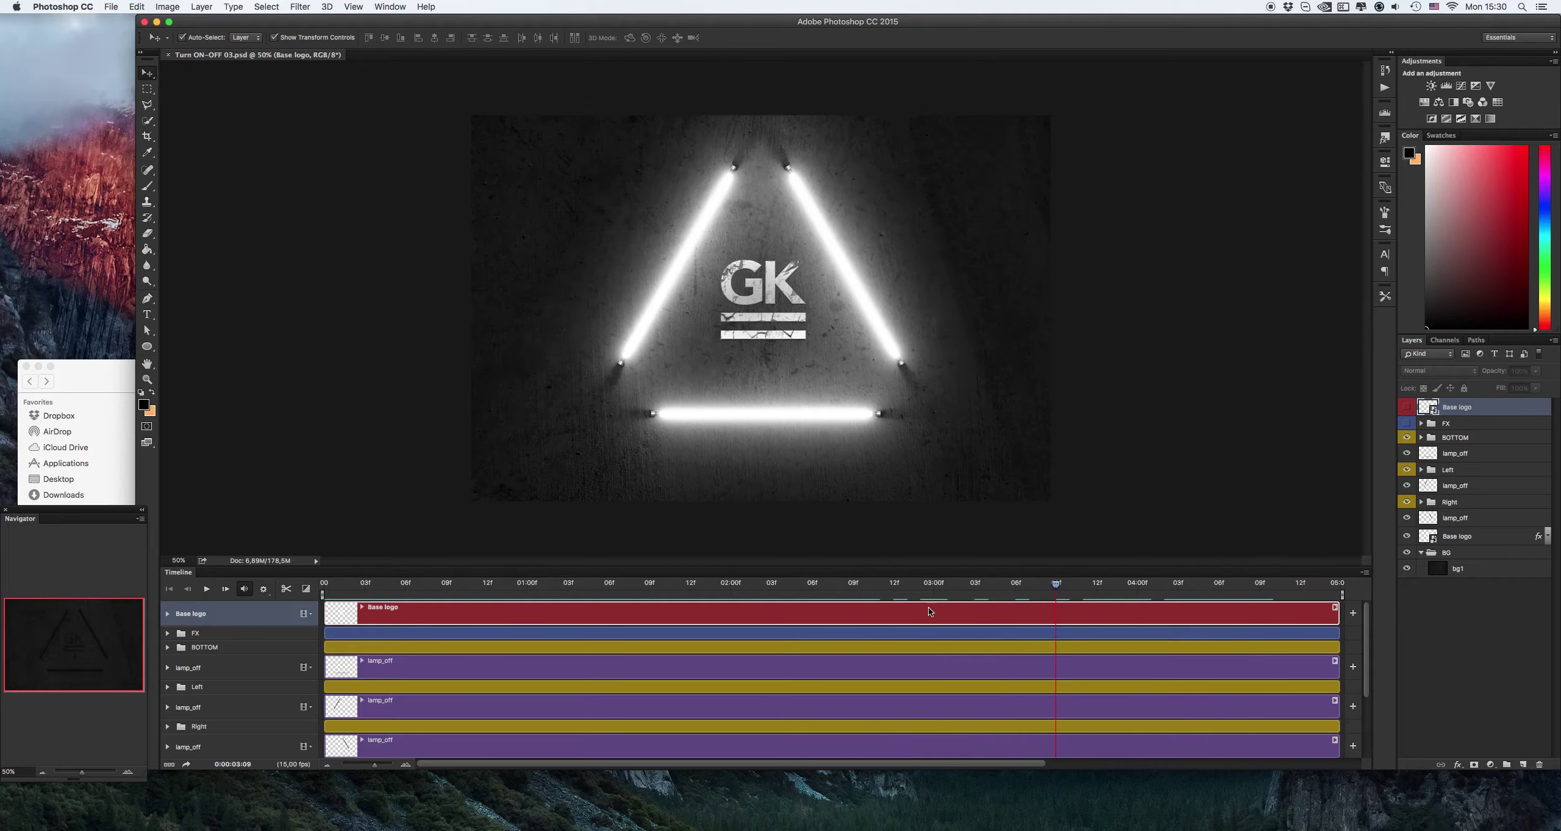
pyautogui.click(836, 612)
pyautogui.moveTo(784, 584); pyautogui.dragTo(759, 585)
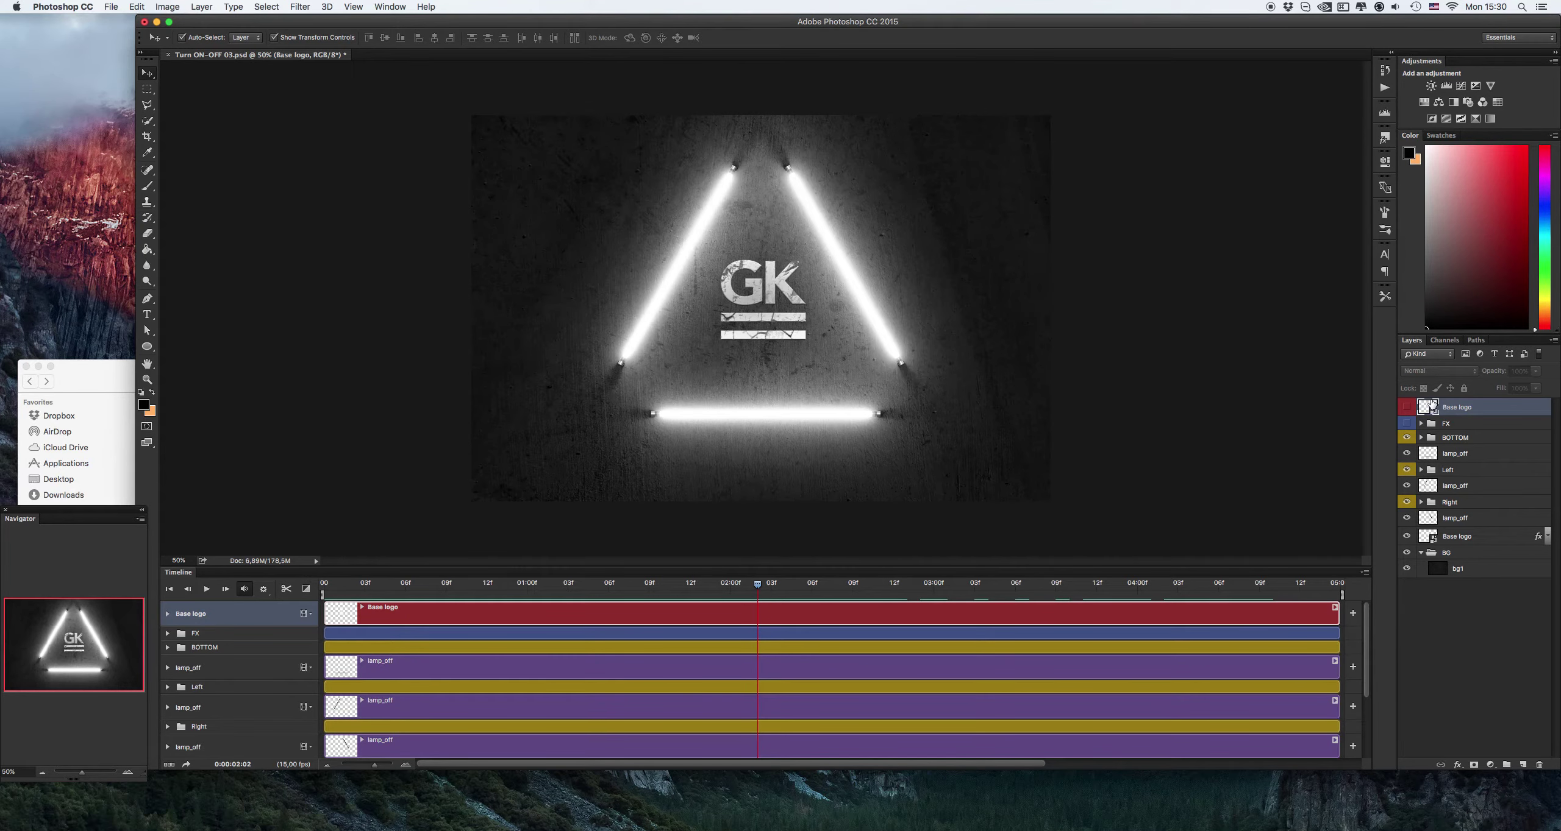
# Step: Open the Base logo smart object, lock Rectangle 2, and add 'logo' text
pyautogui.doubleClick(1426, 410)
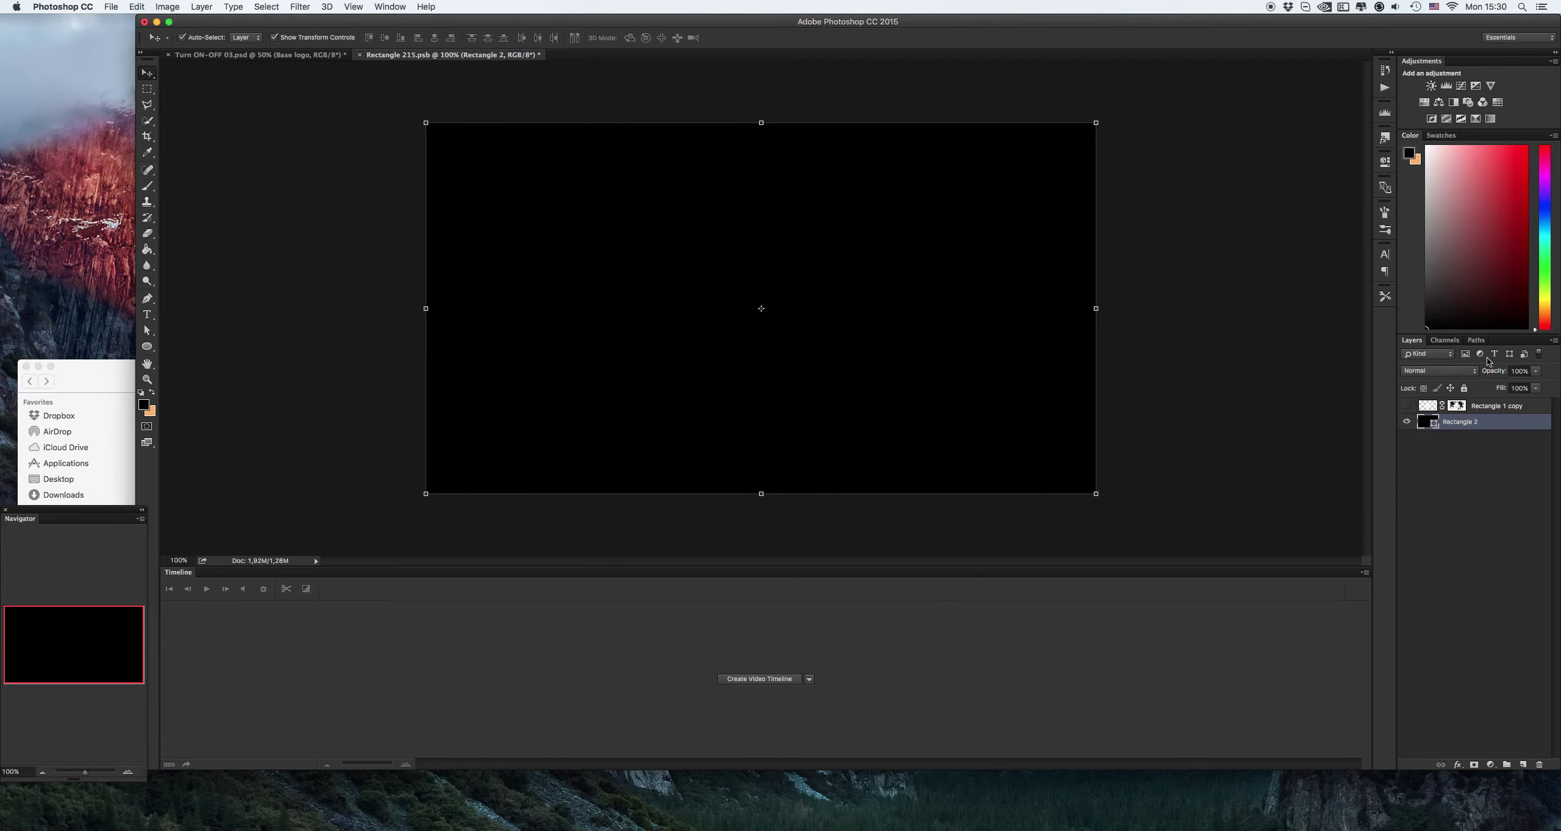
pyautogui.click(1463, 389)
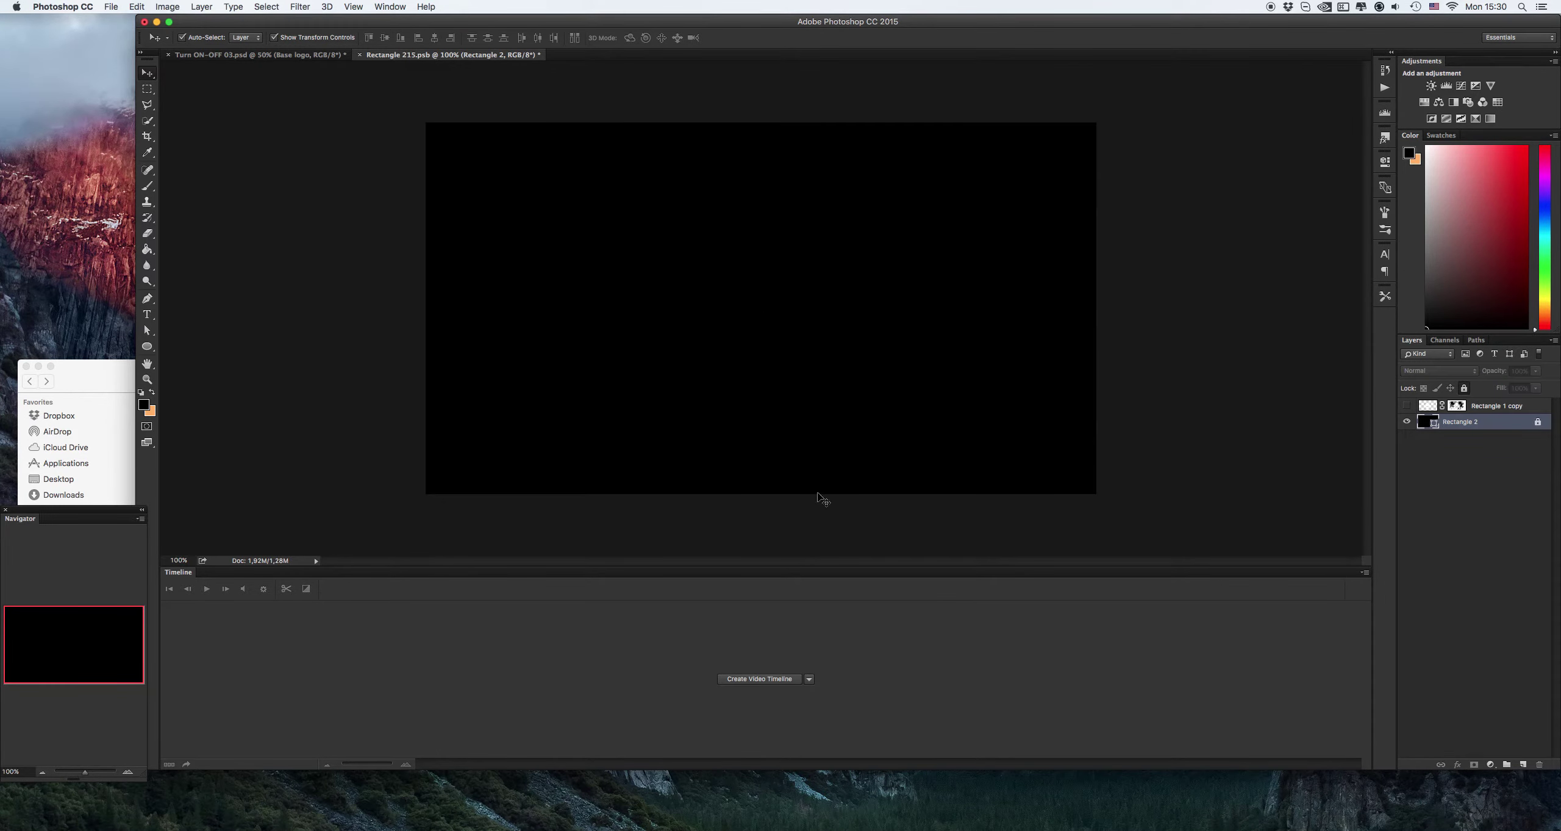
pyautogui.press('t')
pyautogui.click(738, 309)
pyautogui.write('Iogo')
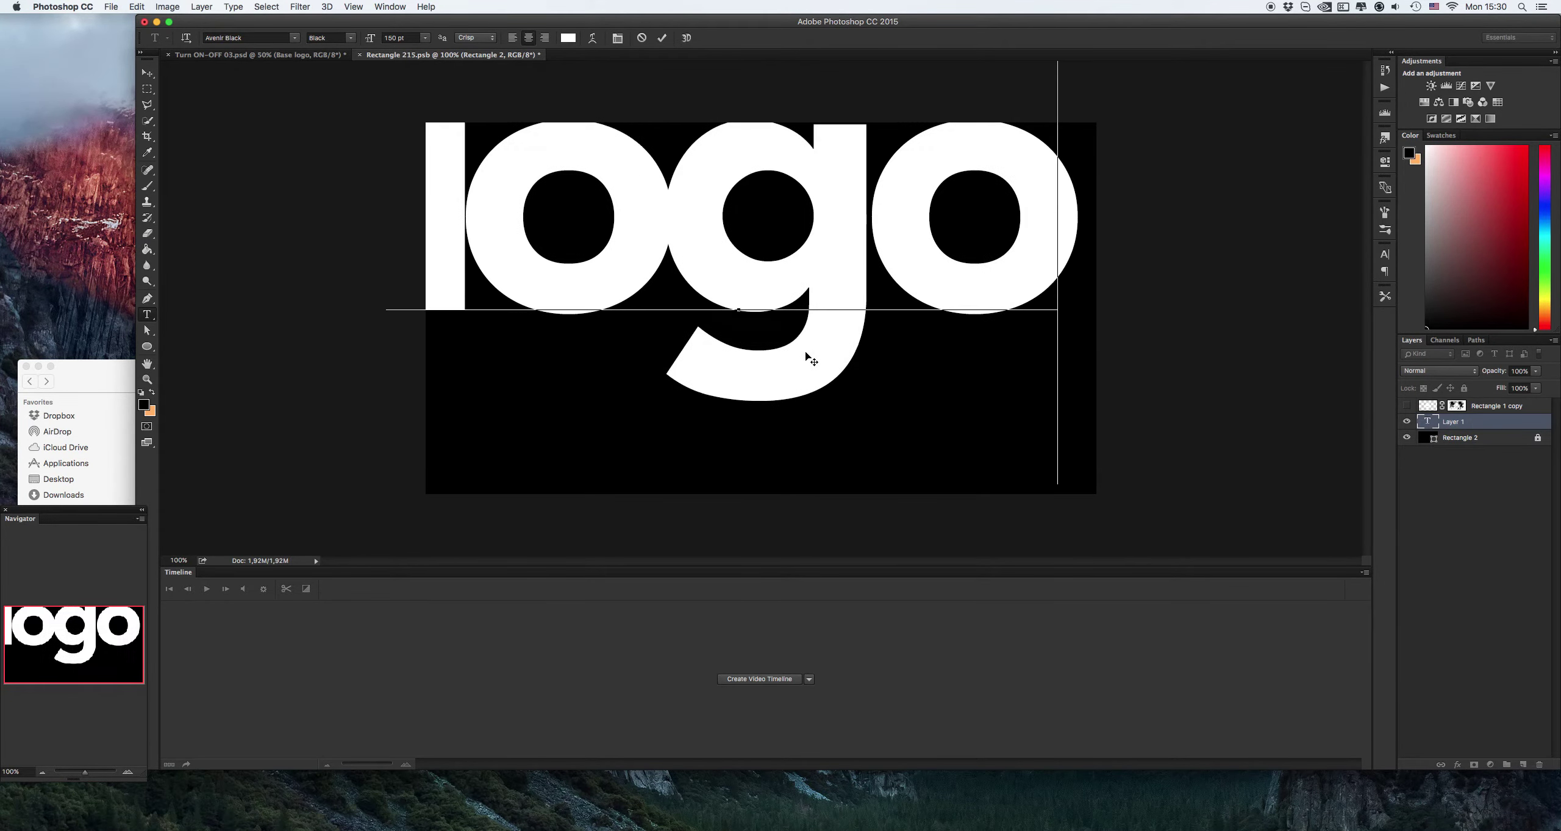
pyautogui.press('super+Return')
# Step: Shrink and centre the logo text, hide Rectangle 2, then save and close the smart object
pyautogui.press('v')
pyautogui.click(1076, 398)
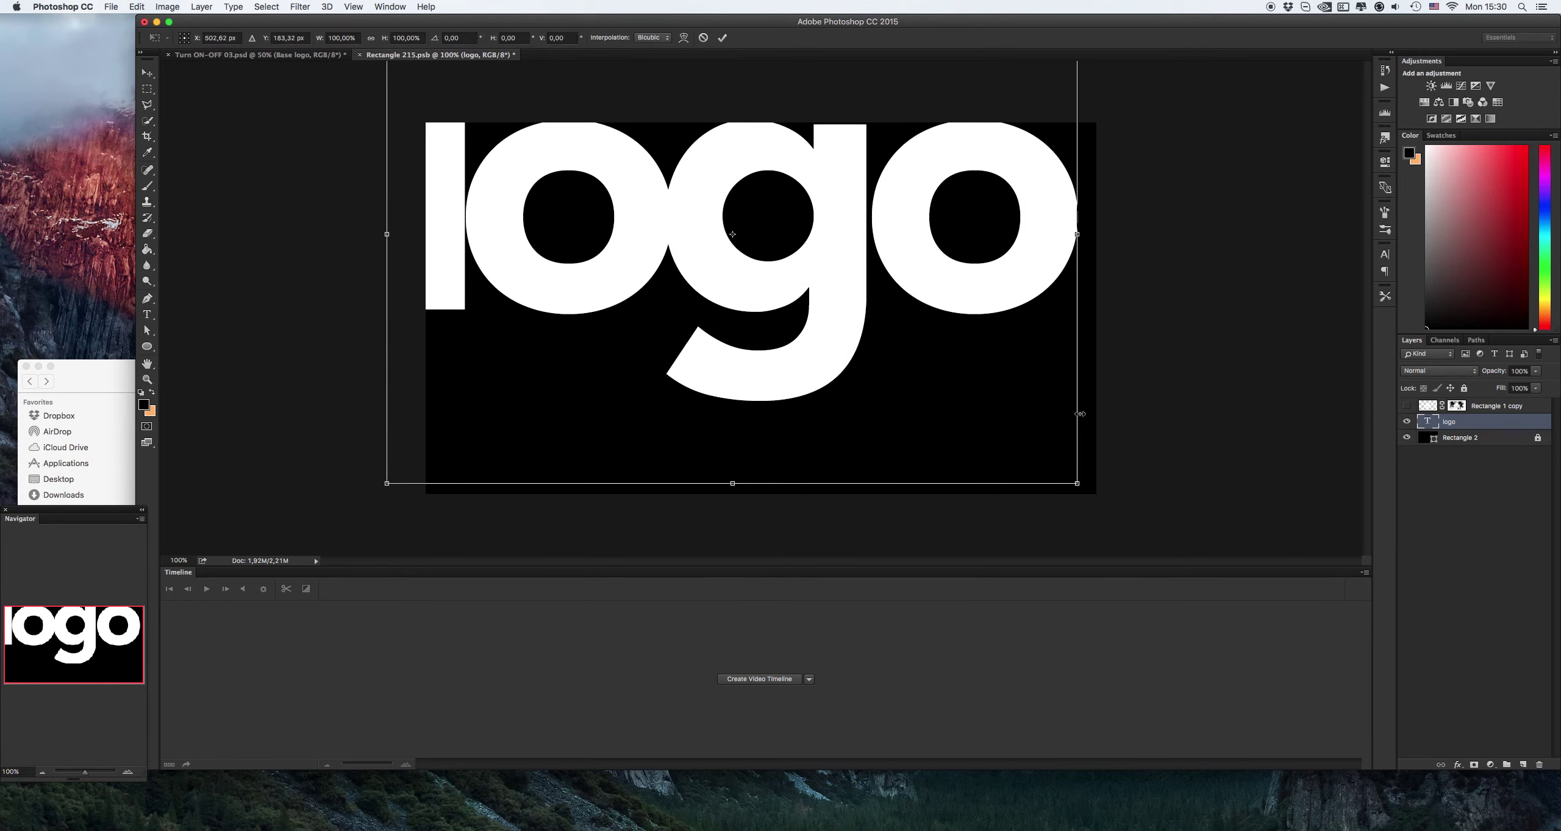
pyautogui.moveTo(1078, 481); pyautogui.dragTo(877, 337)
pyautogui.moveTo(843, 267); pyautogui.dragTo(872, 332)
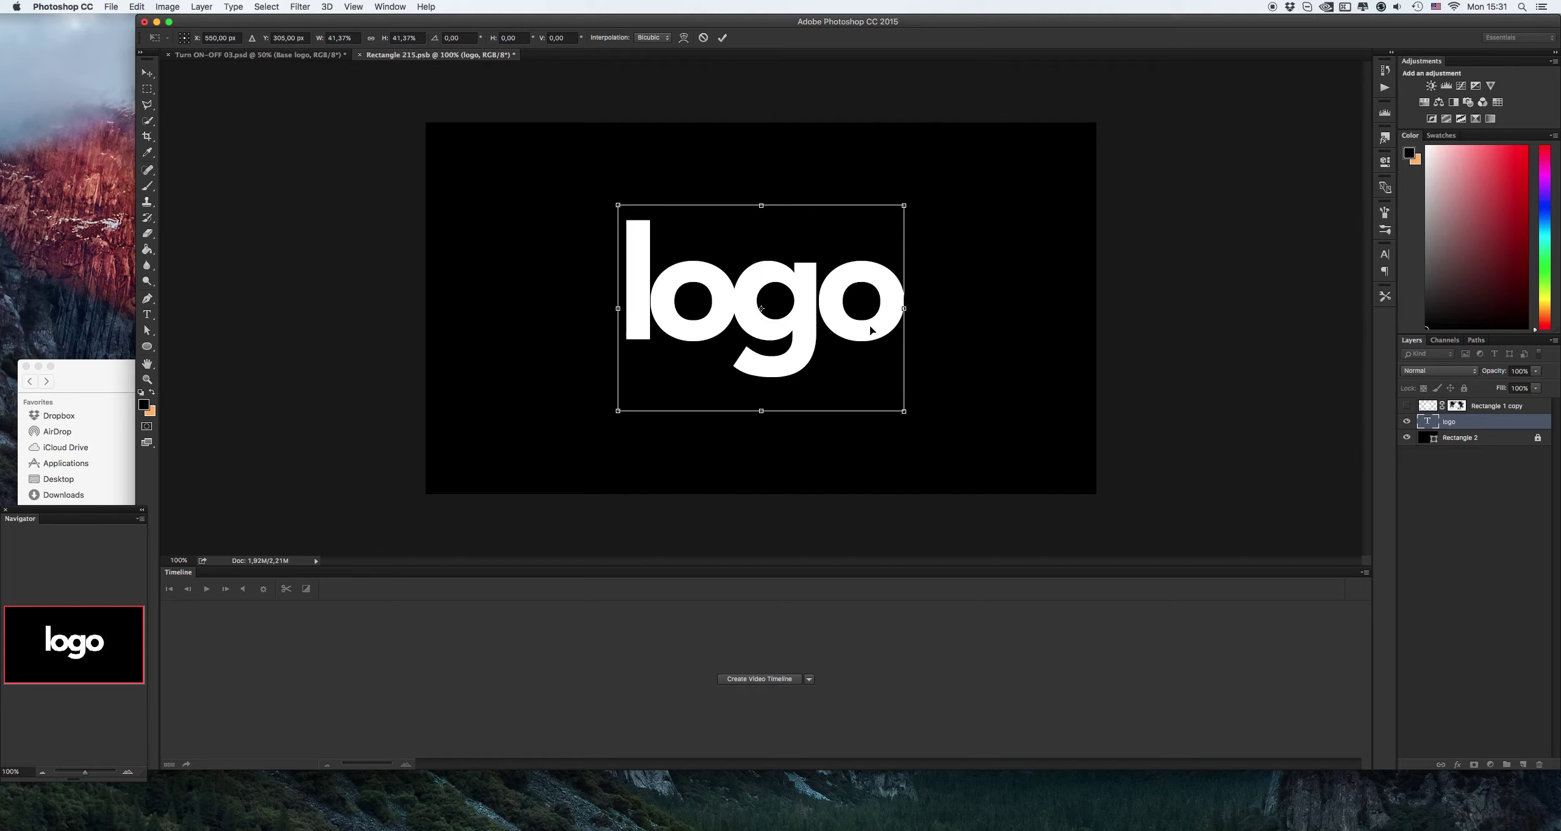
pyautogui.moveTo(903, 206); pyautogui.dragTo(891, 228)
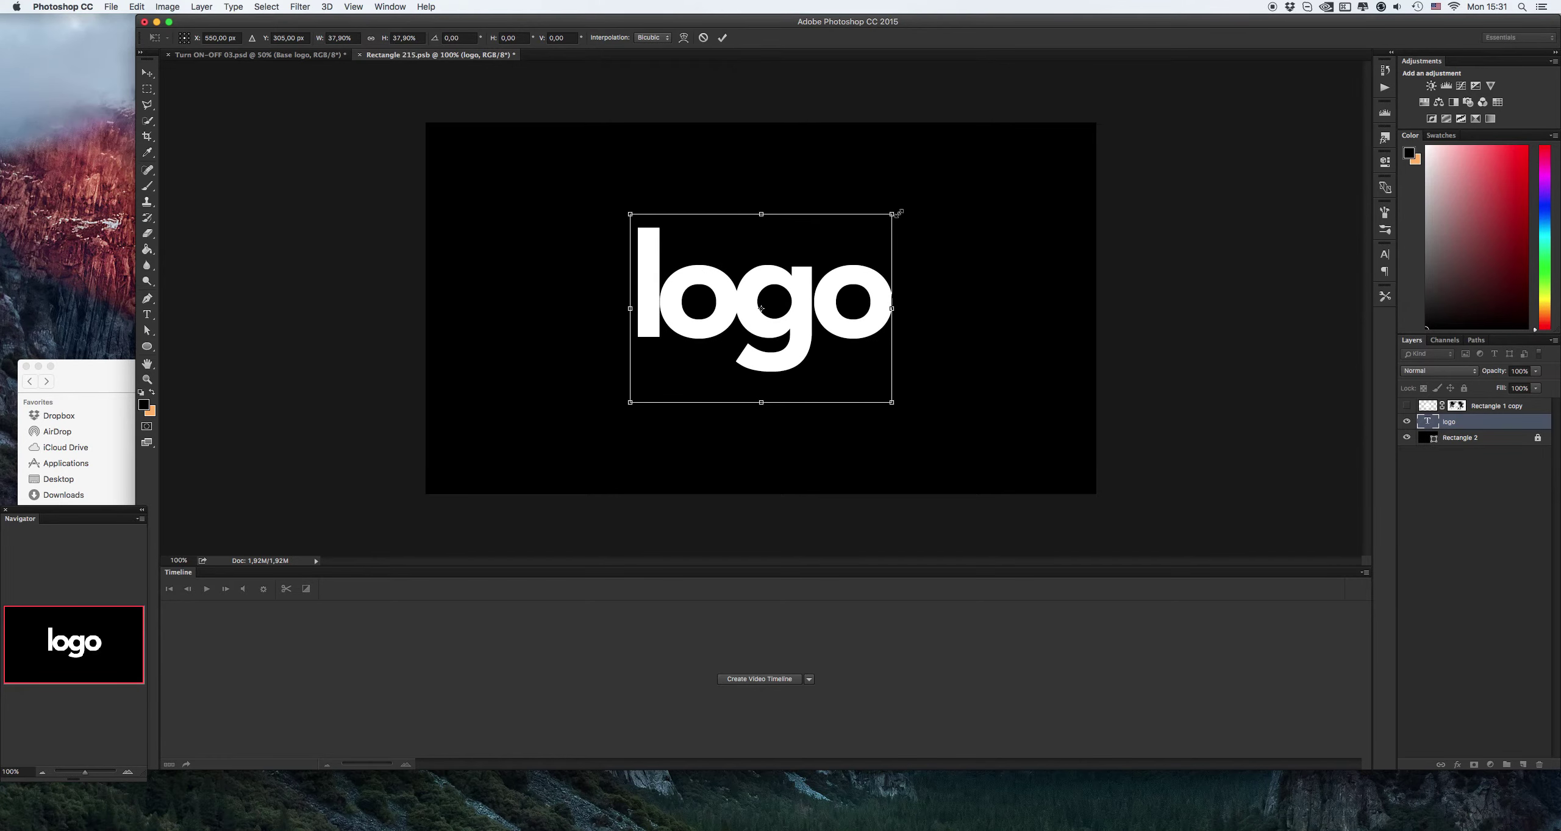
pyautogui.press('Return')
pyautogui.click(1406, 438)
pyautogui.press('super+s')
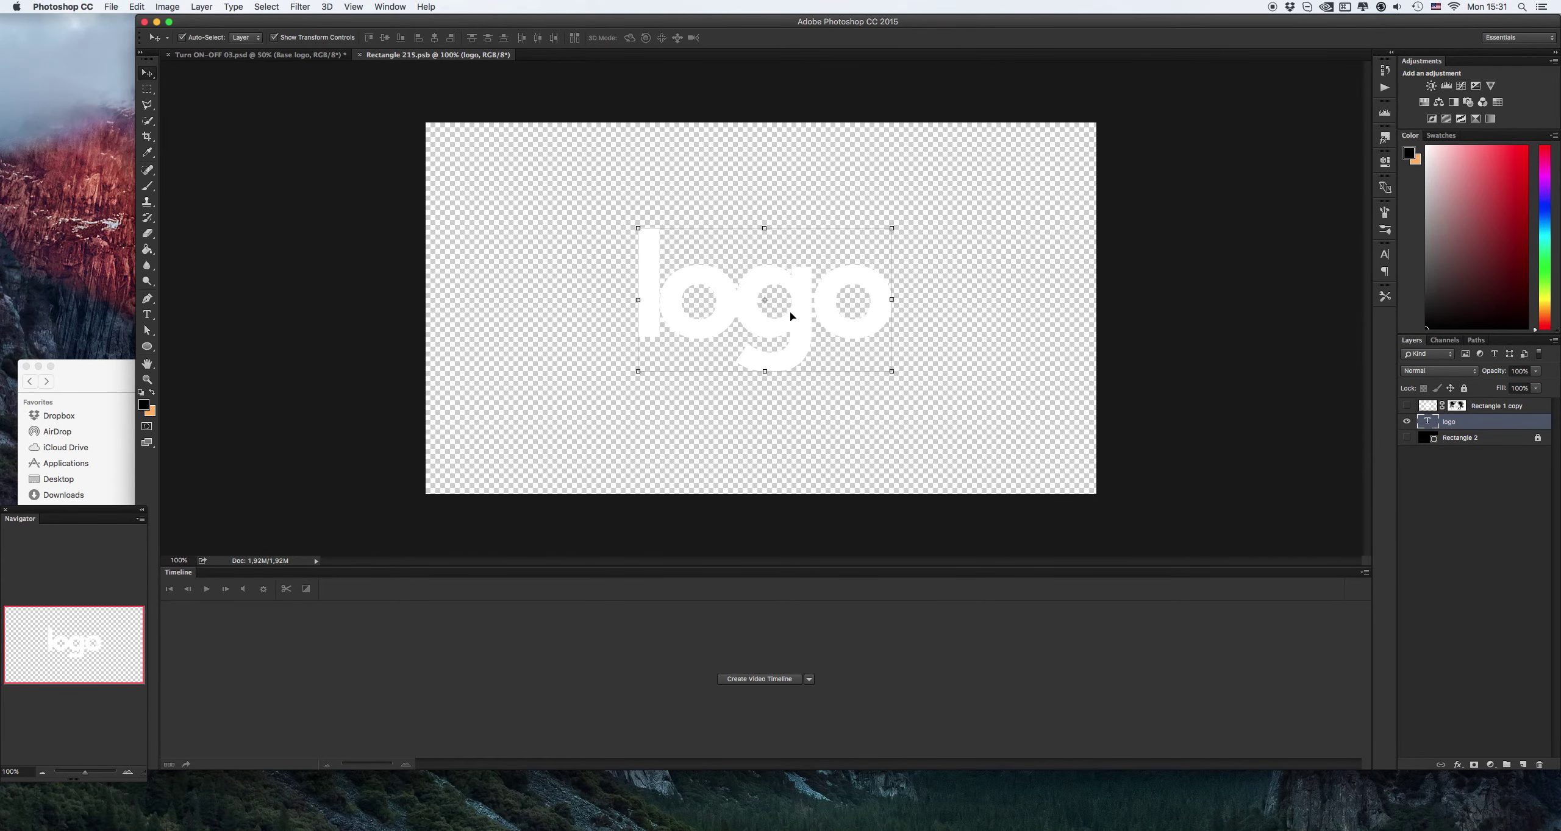
pyautogui.press('super+w')
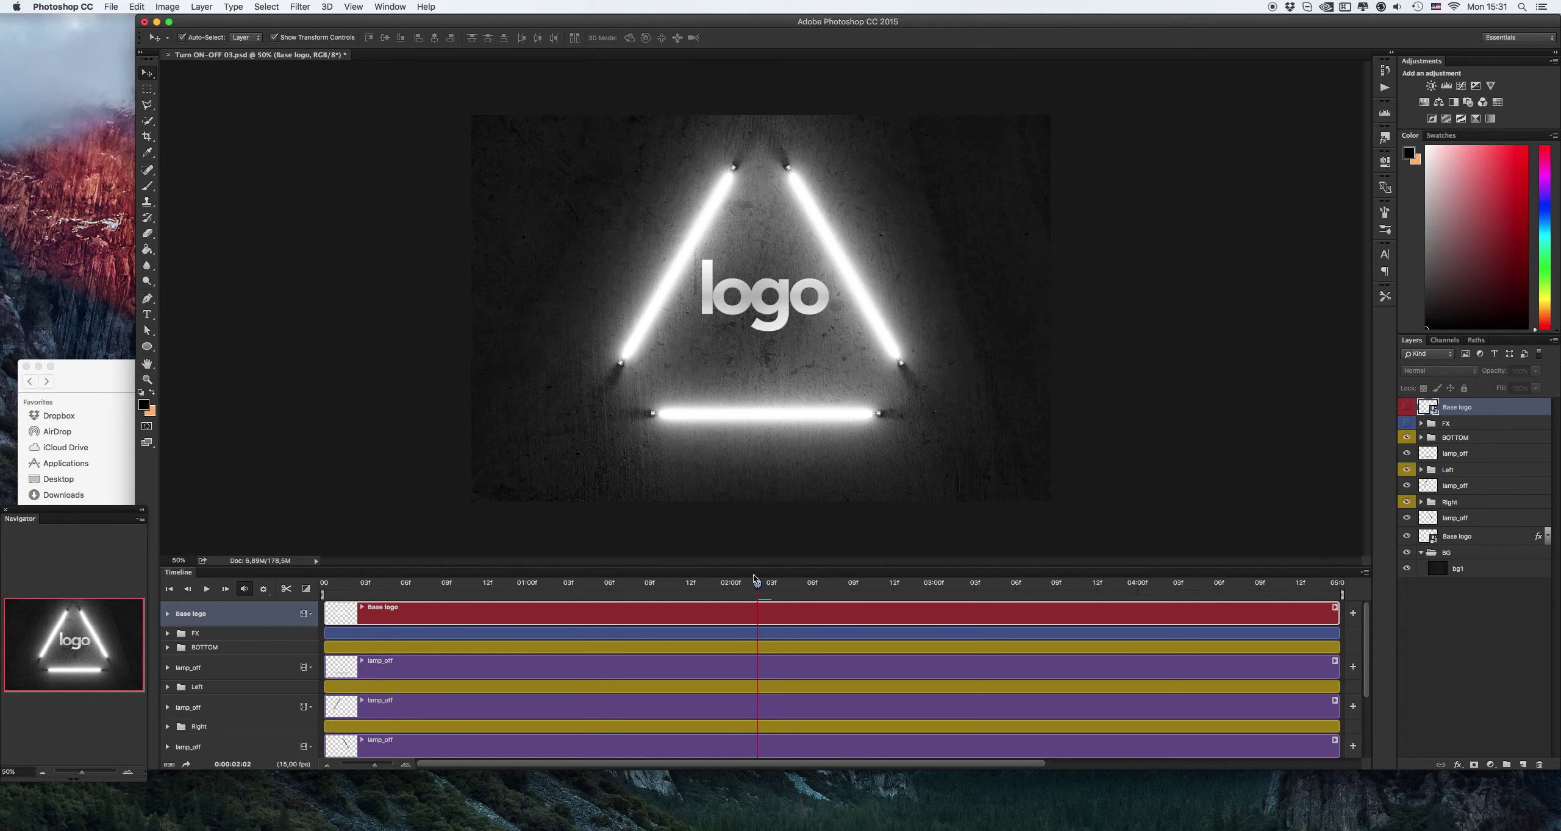
# Step: Move the logo text about 39 px lower in the Base logo smart object, then save and close it
pyautogui.moveTo(757, 583); pyautogui.dragTo(714, 605)
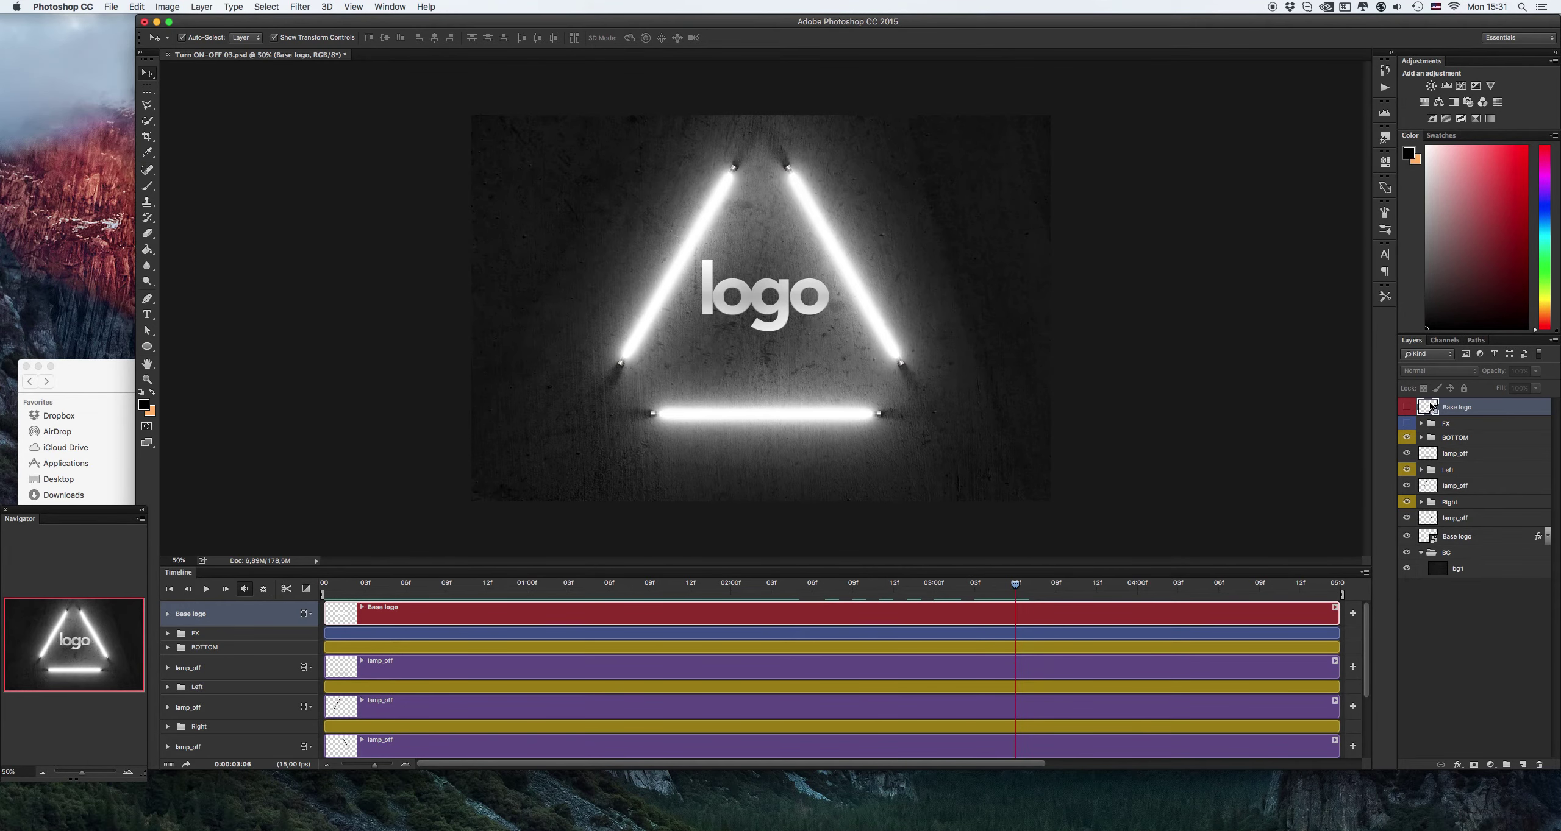
pyautogui.doubleClick(1429, 407)
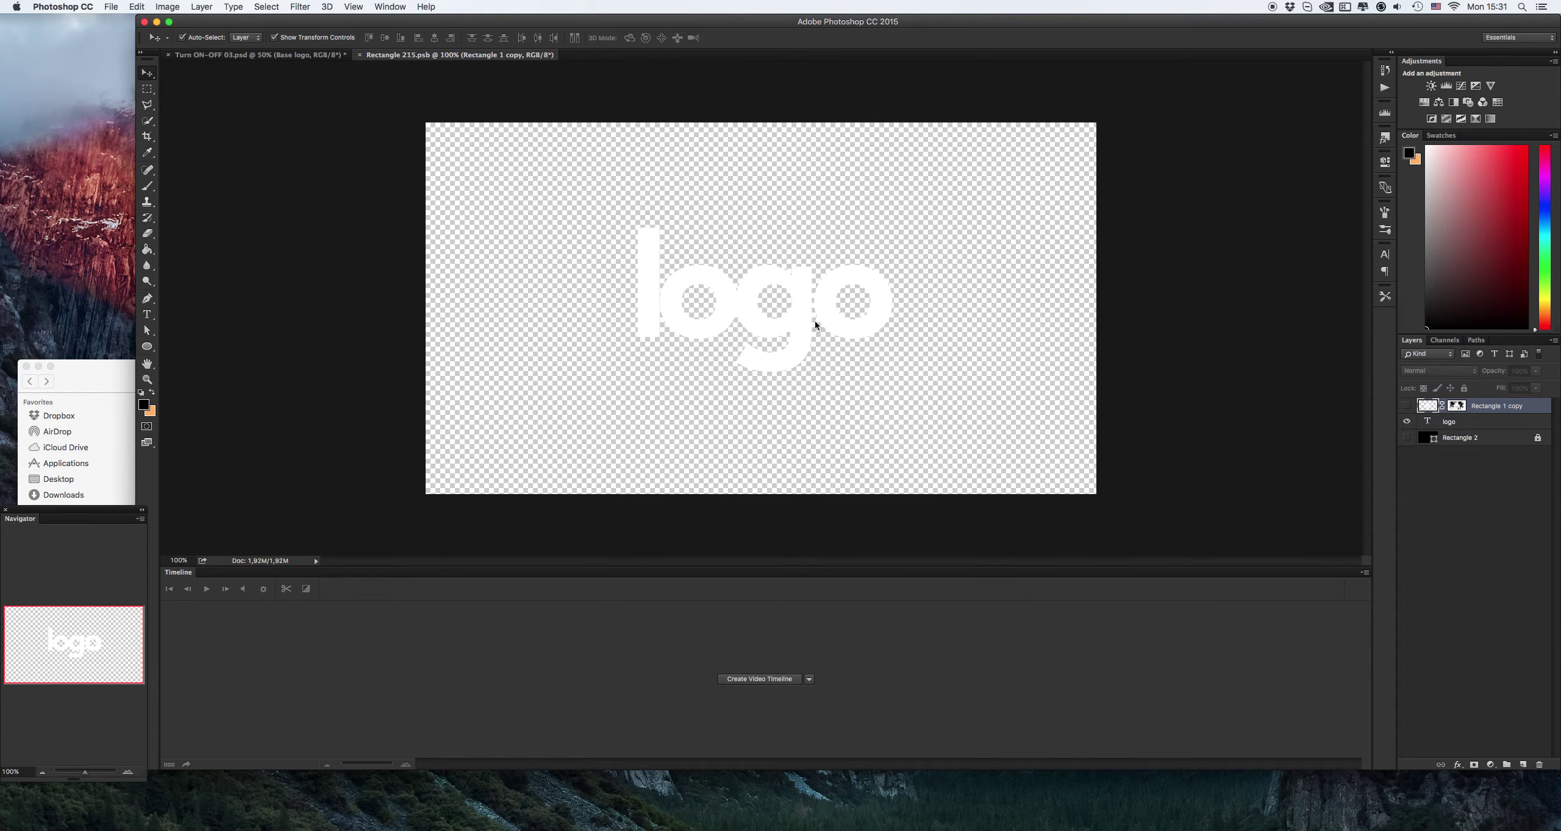
pyautogui.moveTo(806, 328)
pyautogui.mouseDown()
pyautogui.moveTo(811, 278)
pyautogui.moveTo(807, 330)
pyautogui.mouseUp()
pyautogui.press('super+s')
pyautogui.press('super+w')
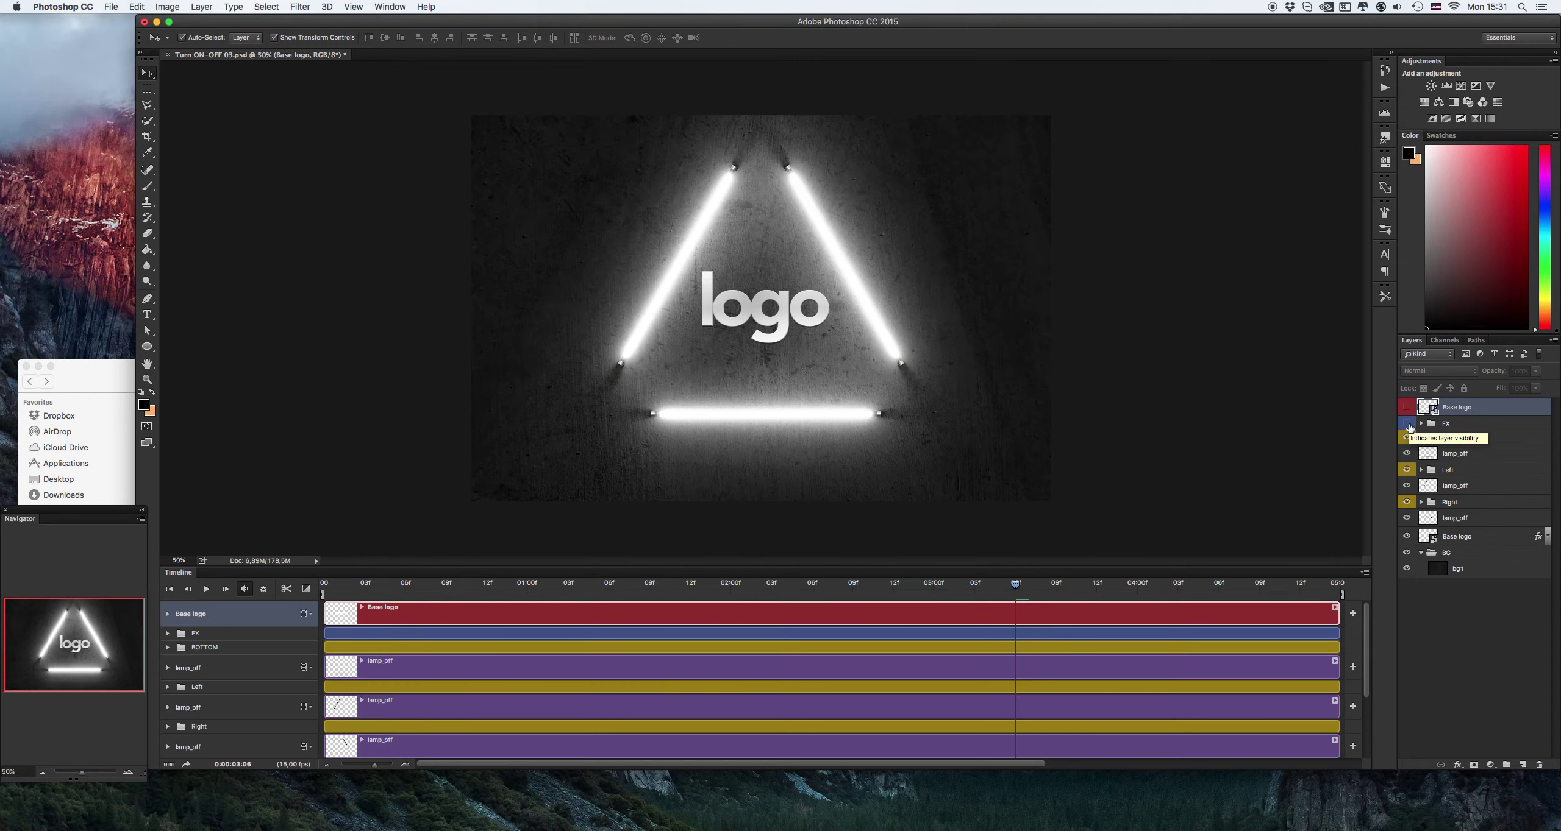
# Step: Make the FX group visible and confirm the FX TONE fill colour
pyautogui.click(1407, 425)
pyautogui.click(1422, 425)
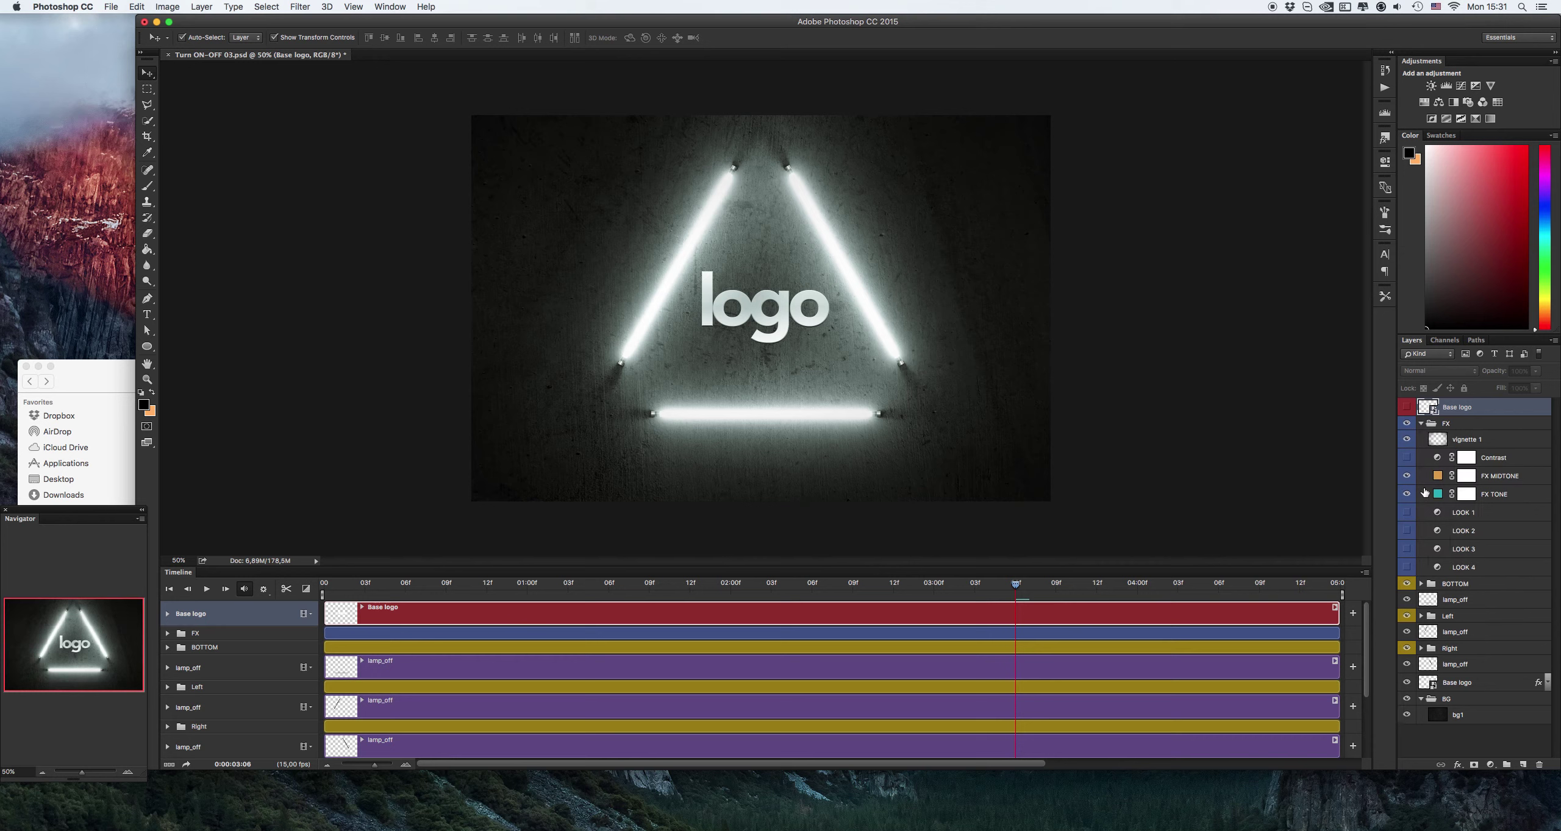
pyautogui.click(1439, 495)
pyautogui.doubleClick(1439, 495)
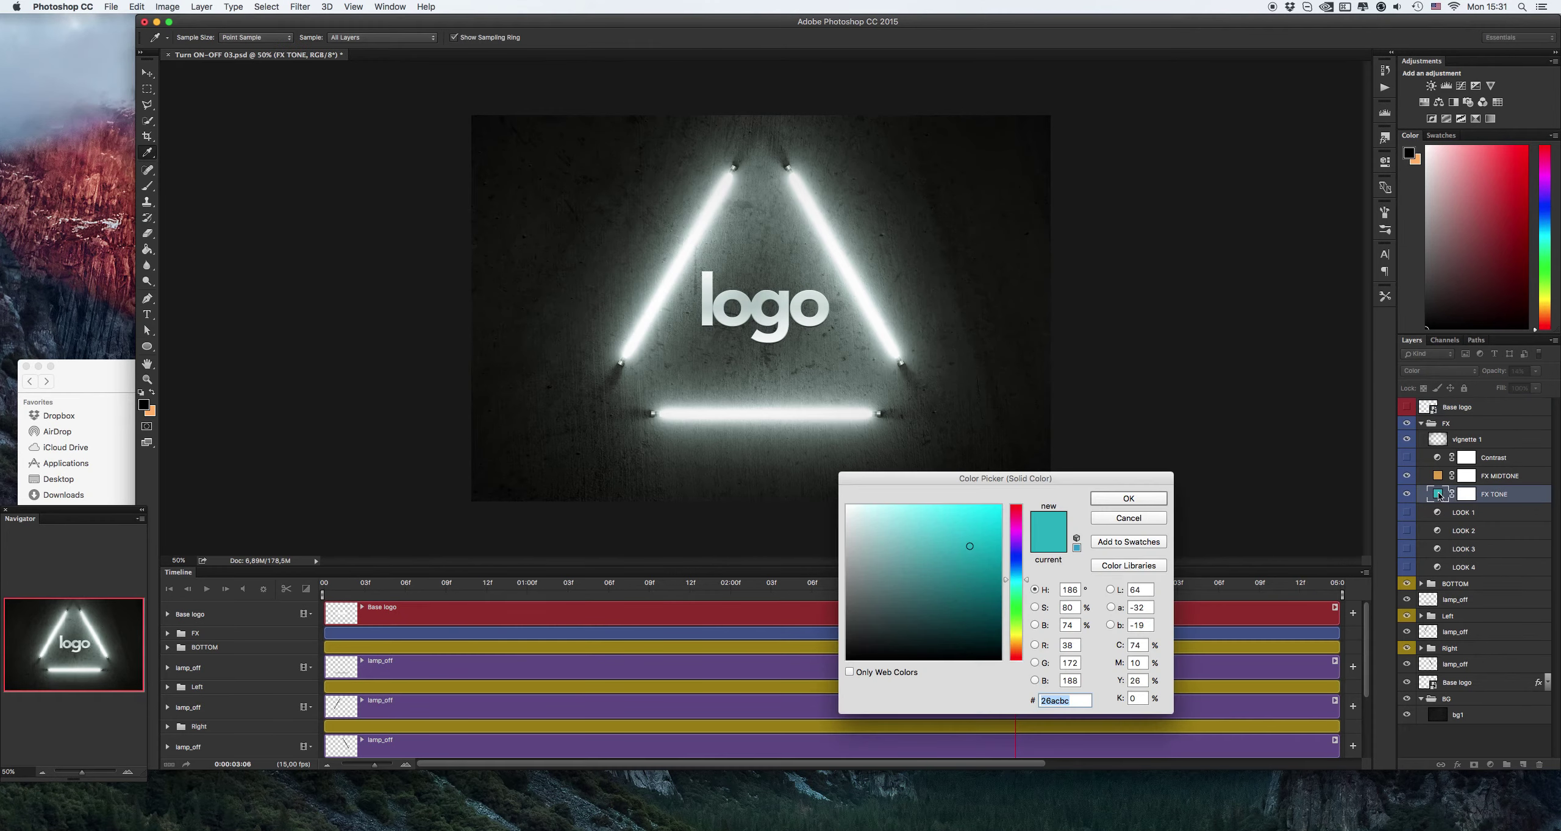
pyautogui.press('Escape')
# Step: Raise the FX TONE layer opacity from 14% to 34%, then select the bg1 layer
pyautogui.click(1535, 371)
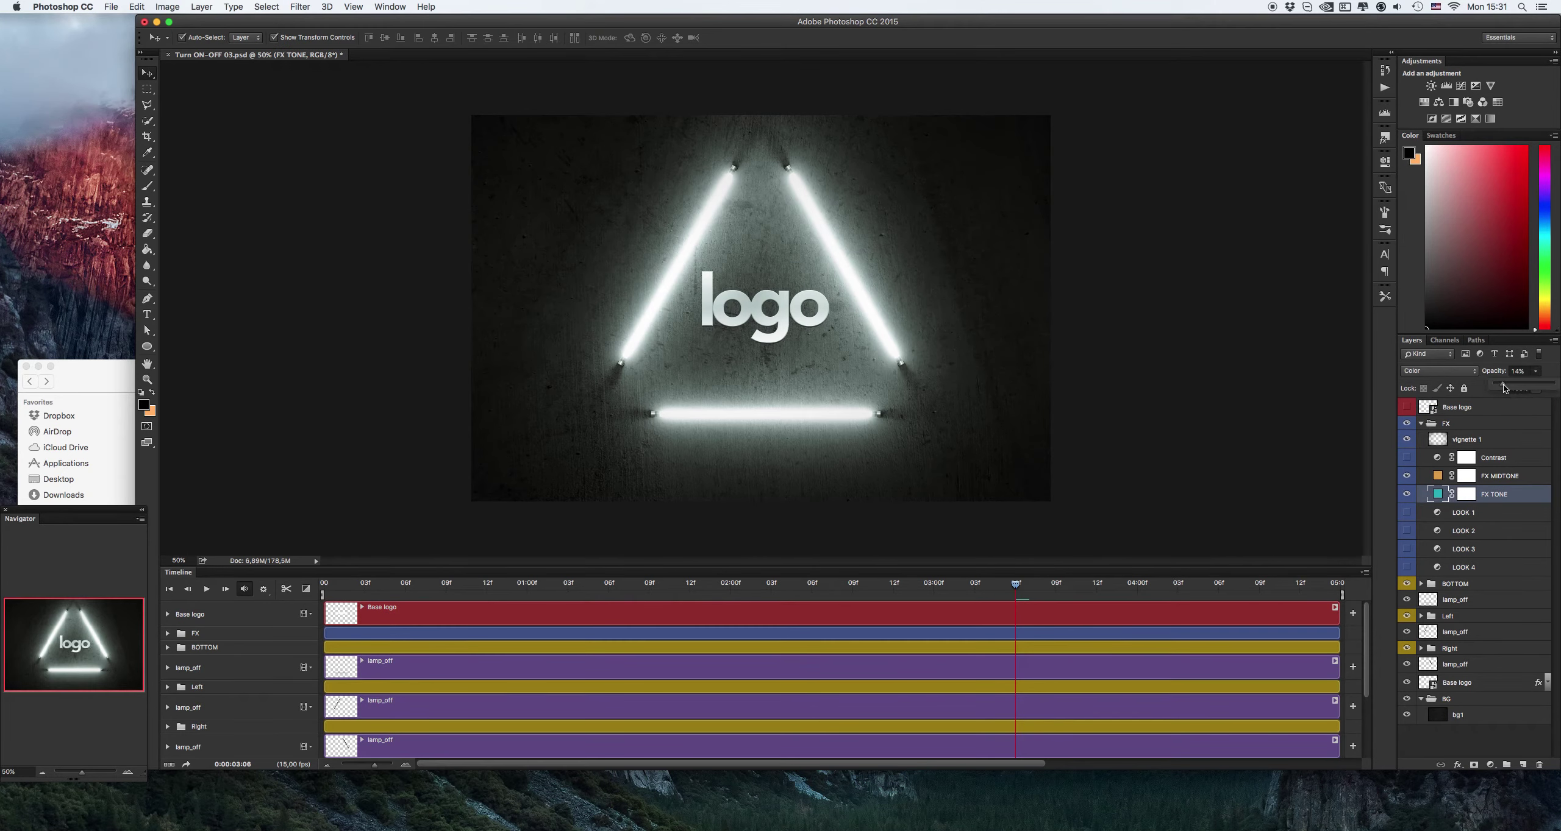
pyautogui.moveTo(1502, 384); pyautogui.dragTo(1527, 387)
pyautogui.hotkey('alt', ',')
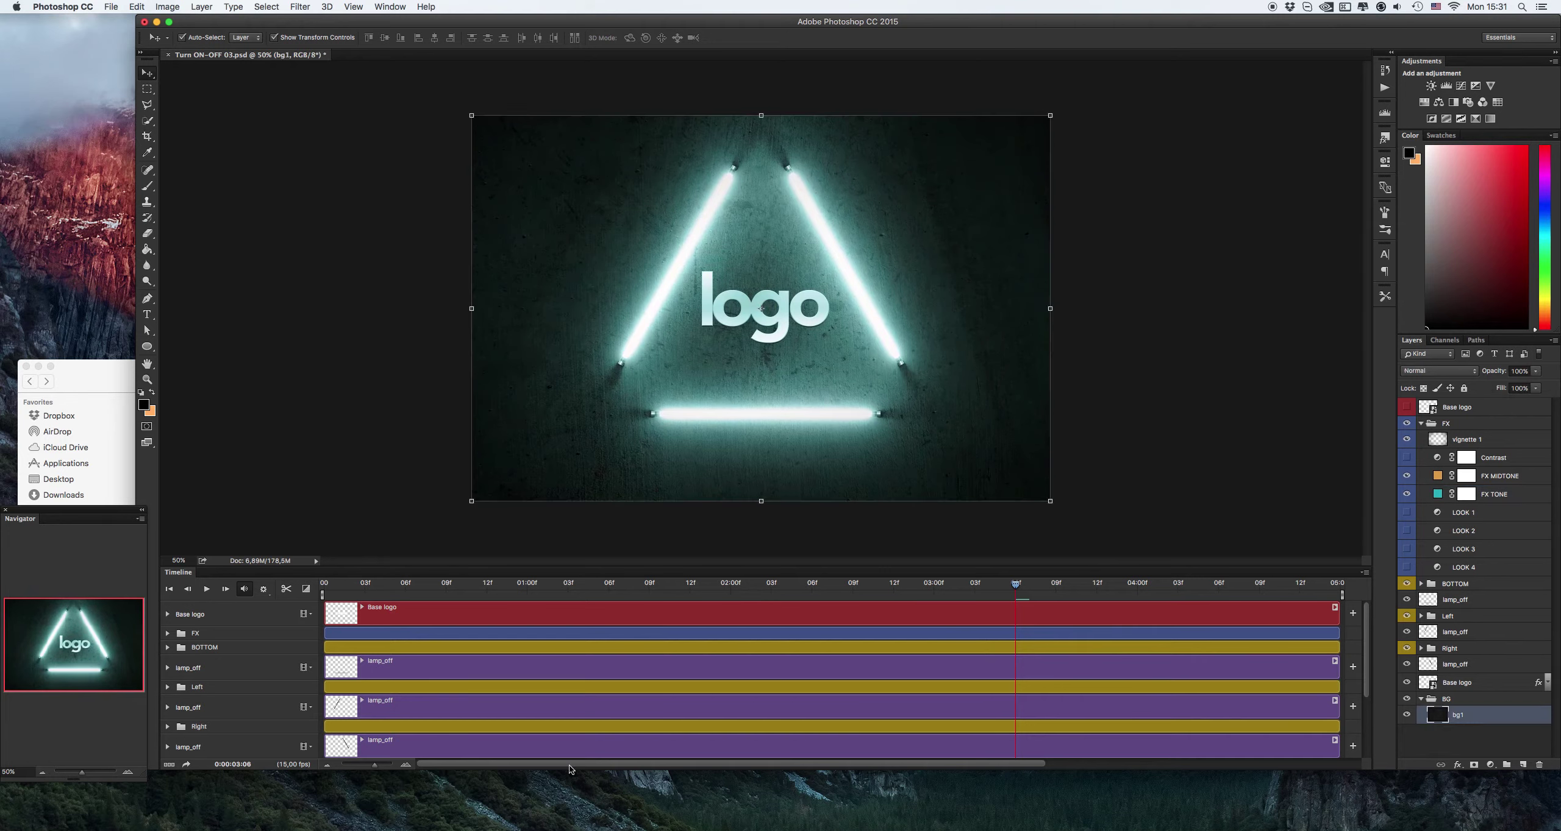
pyautogui.click(292, 792)
# Step: Place the 10.jpg brick wall from the BG folder on the canvas, then delete it
pyautogui.doubleClick(203, 437)
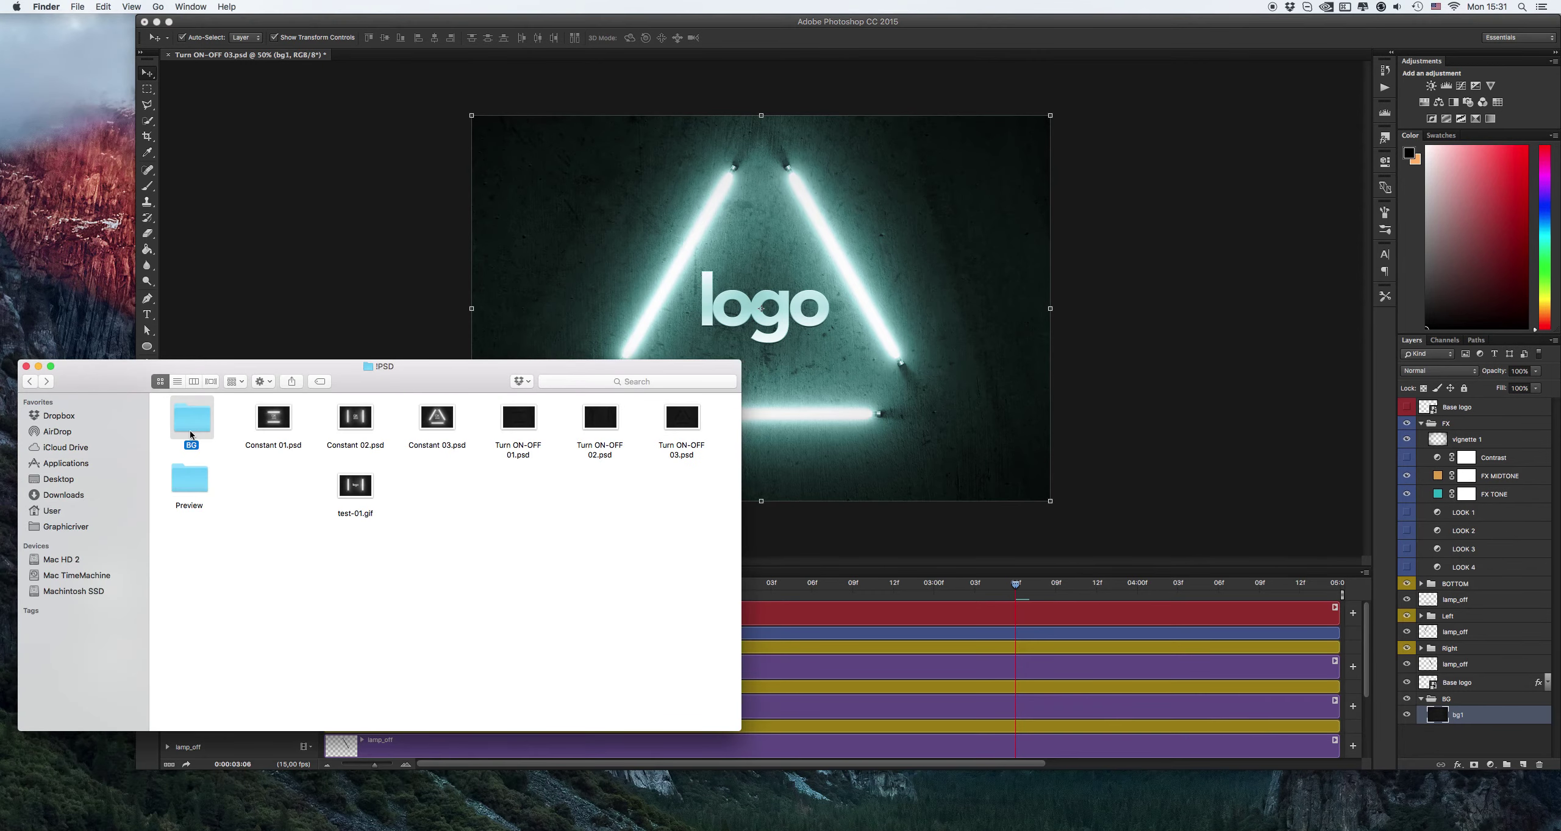
pyautogui.click(355, 485)
pyautogui.moveTo(268, 552); pyautogui.dragTo(844, 375)
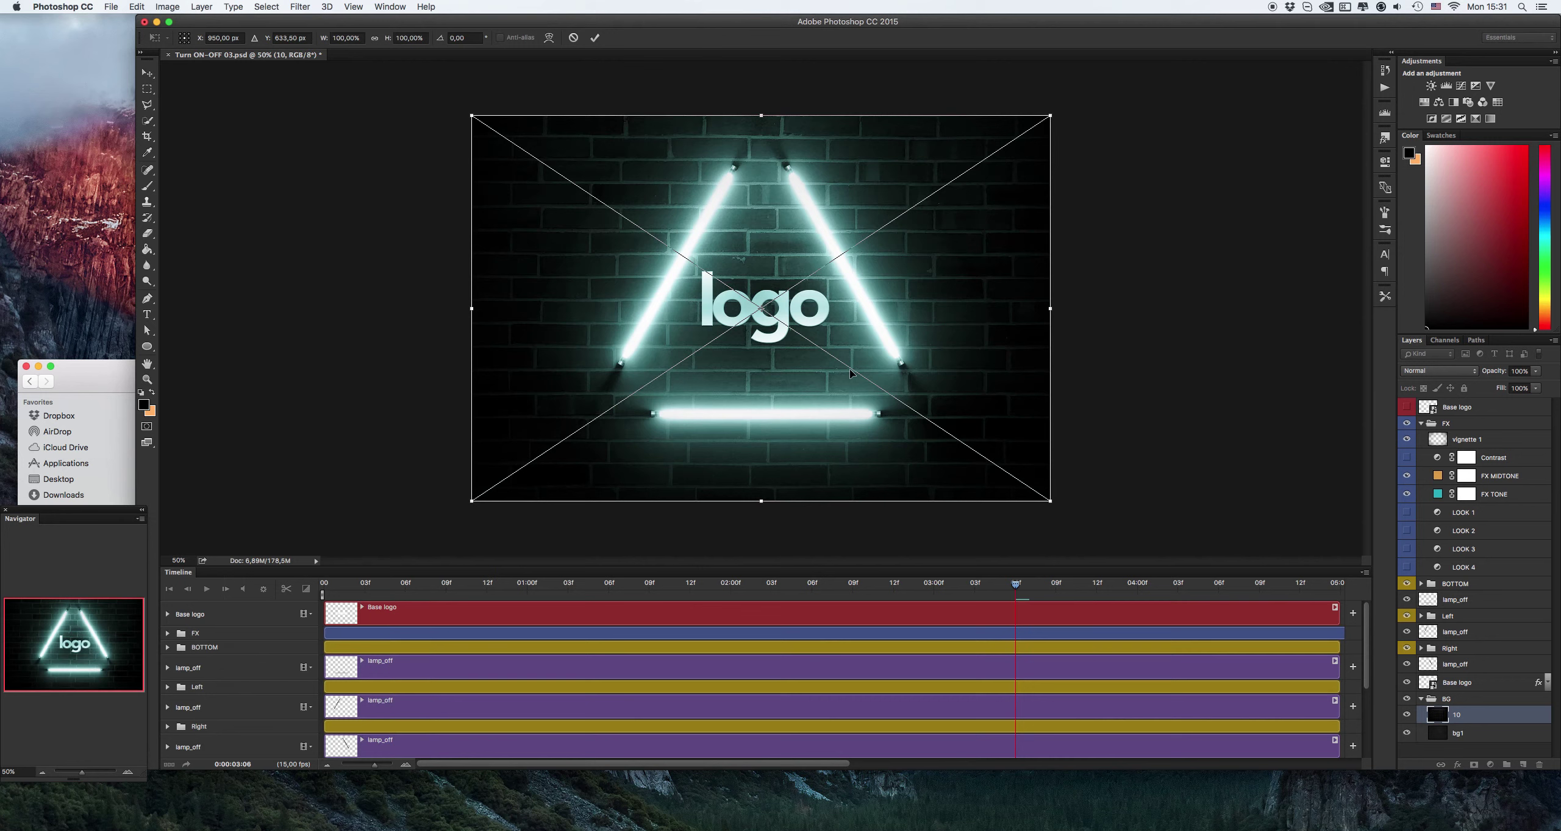
pyautogui.press('Return')
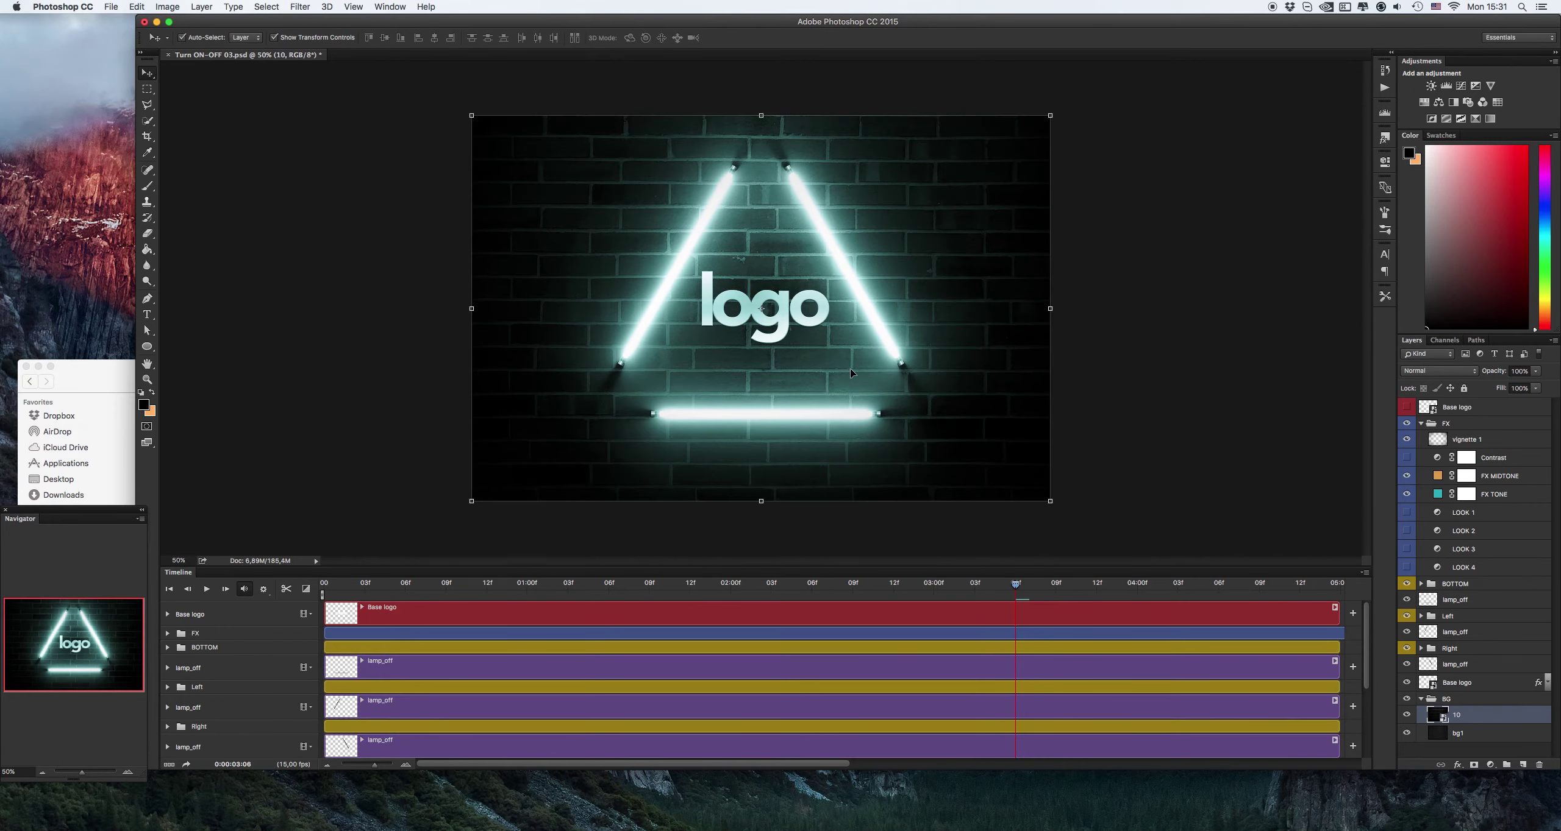
pyautogui.press('Delete')
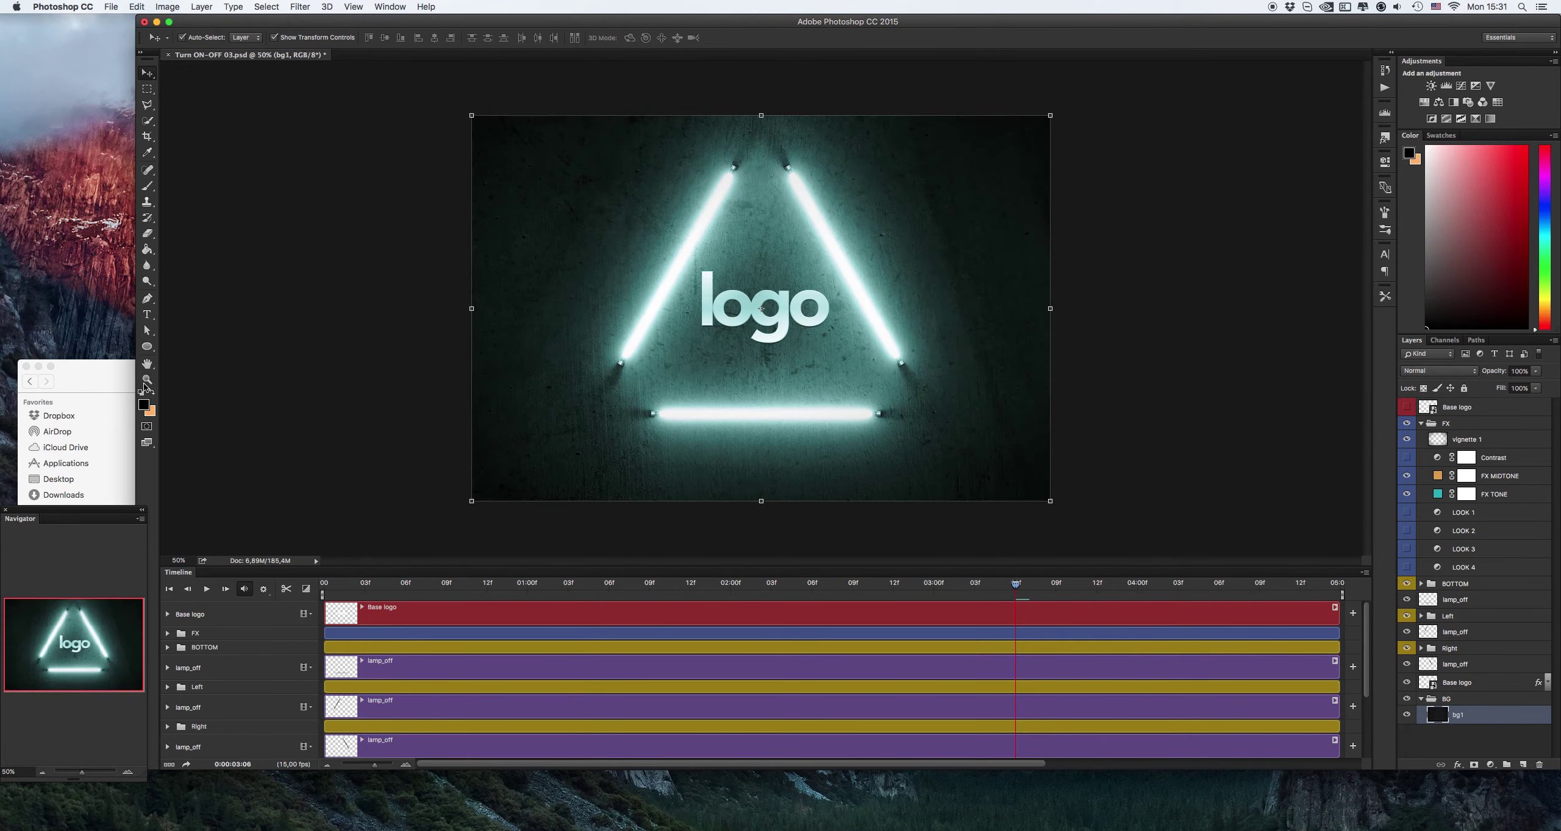
# Step: Place 06.jpg from the BG folder onto the canvas as the new background
pyautogui.click(116, 383)
pyautogui.moveTo(275, 486); pyautogui.dragTo(737, 326)
pyautogui.press('Return')
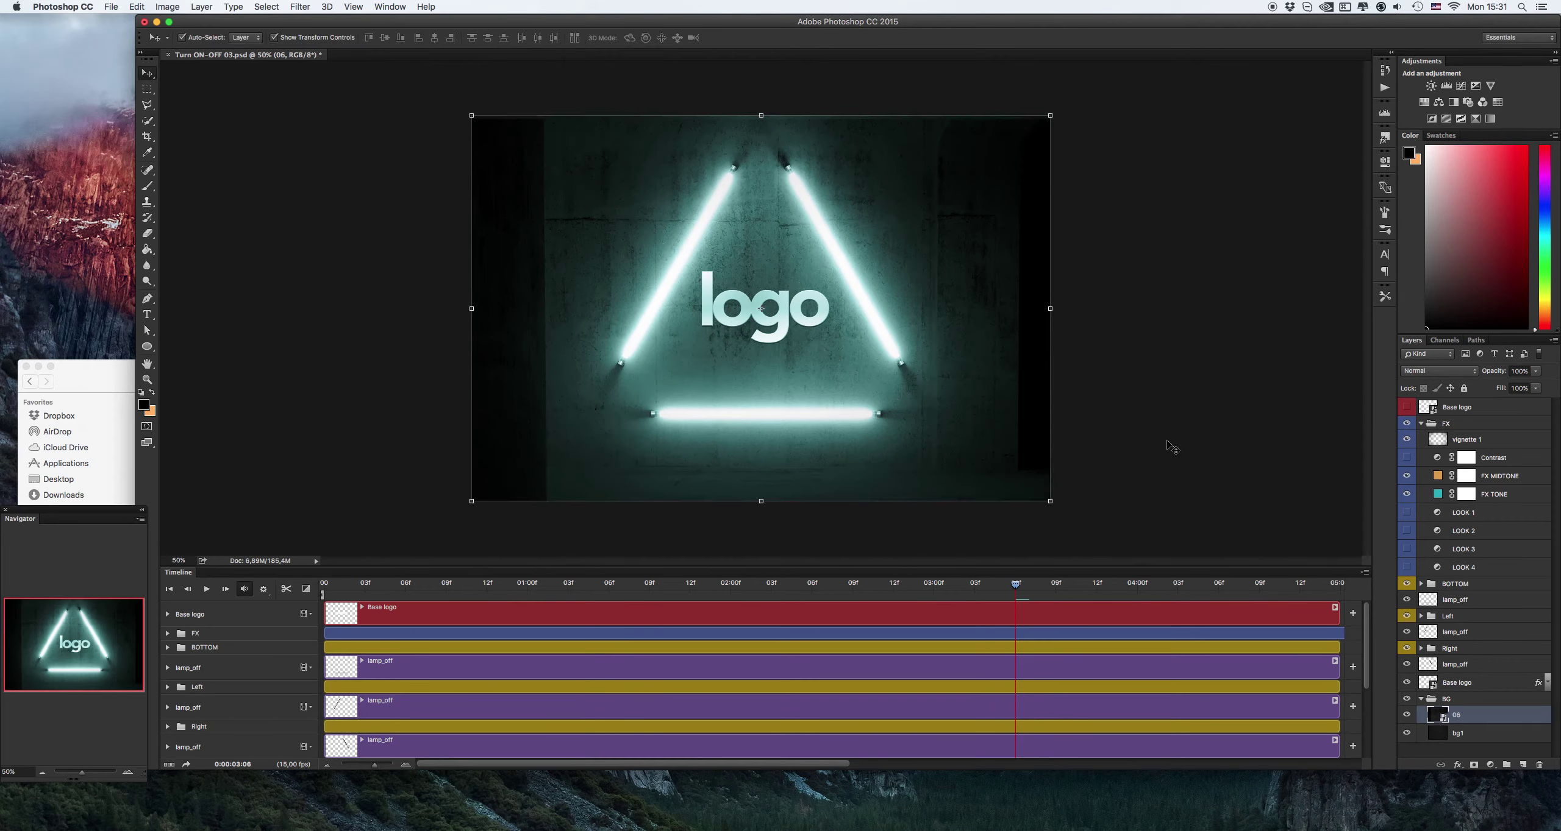
# Step: In Save for Web (Legacy), change the GIF export width from 1900 to 600 px
pyautogui.click(342, 153)
pyautogui.click(111, 6)
pyautogui.moveTo(176, 183)
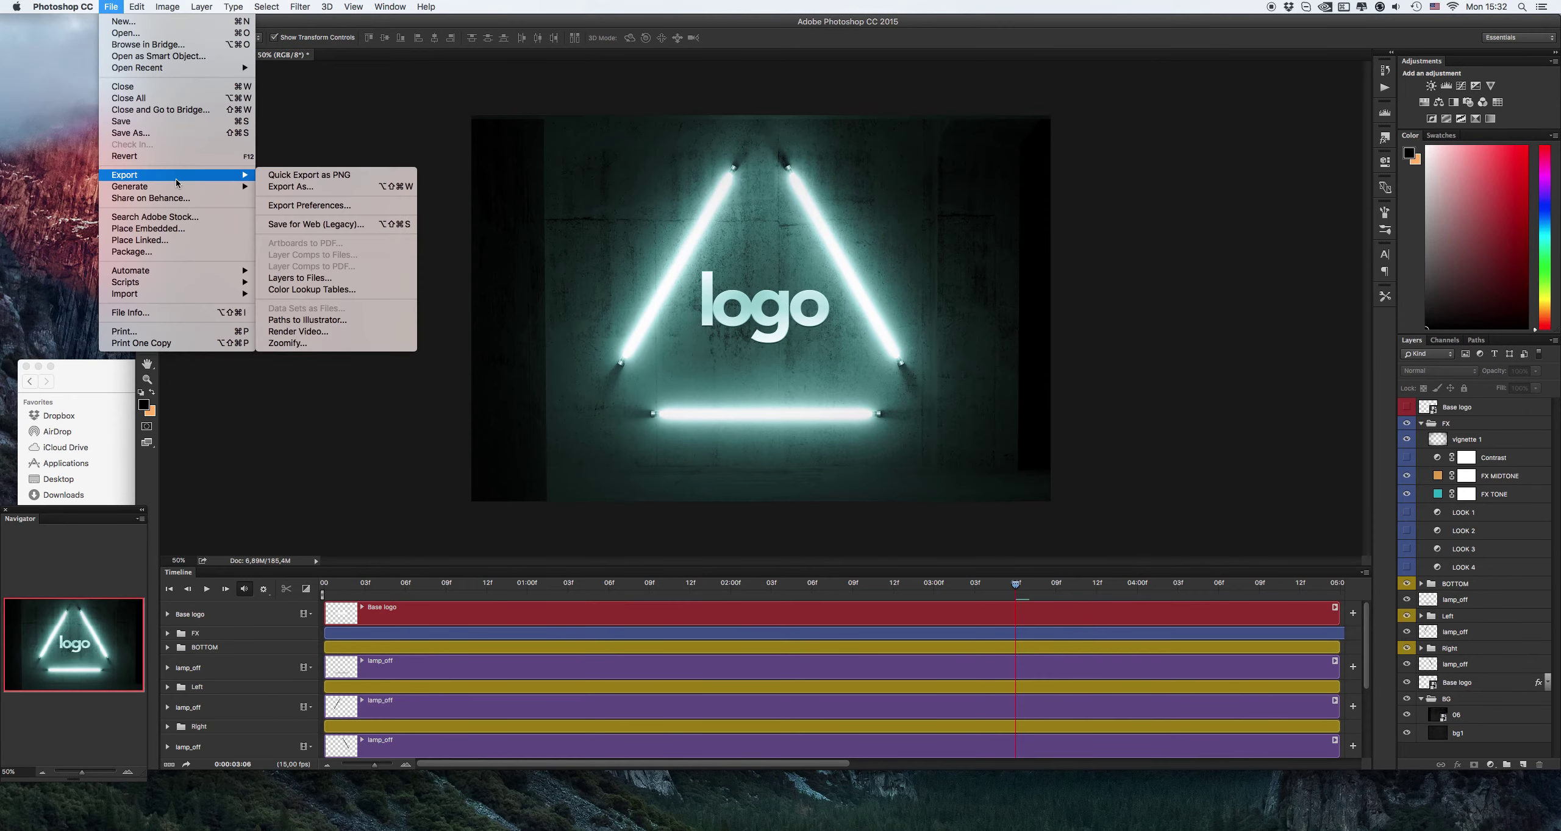
pyautogui.click(325, 225)
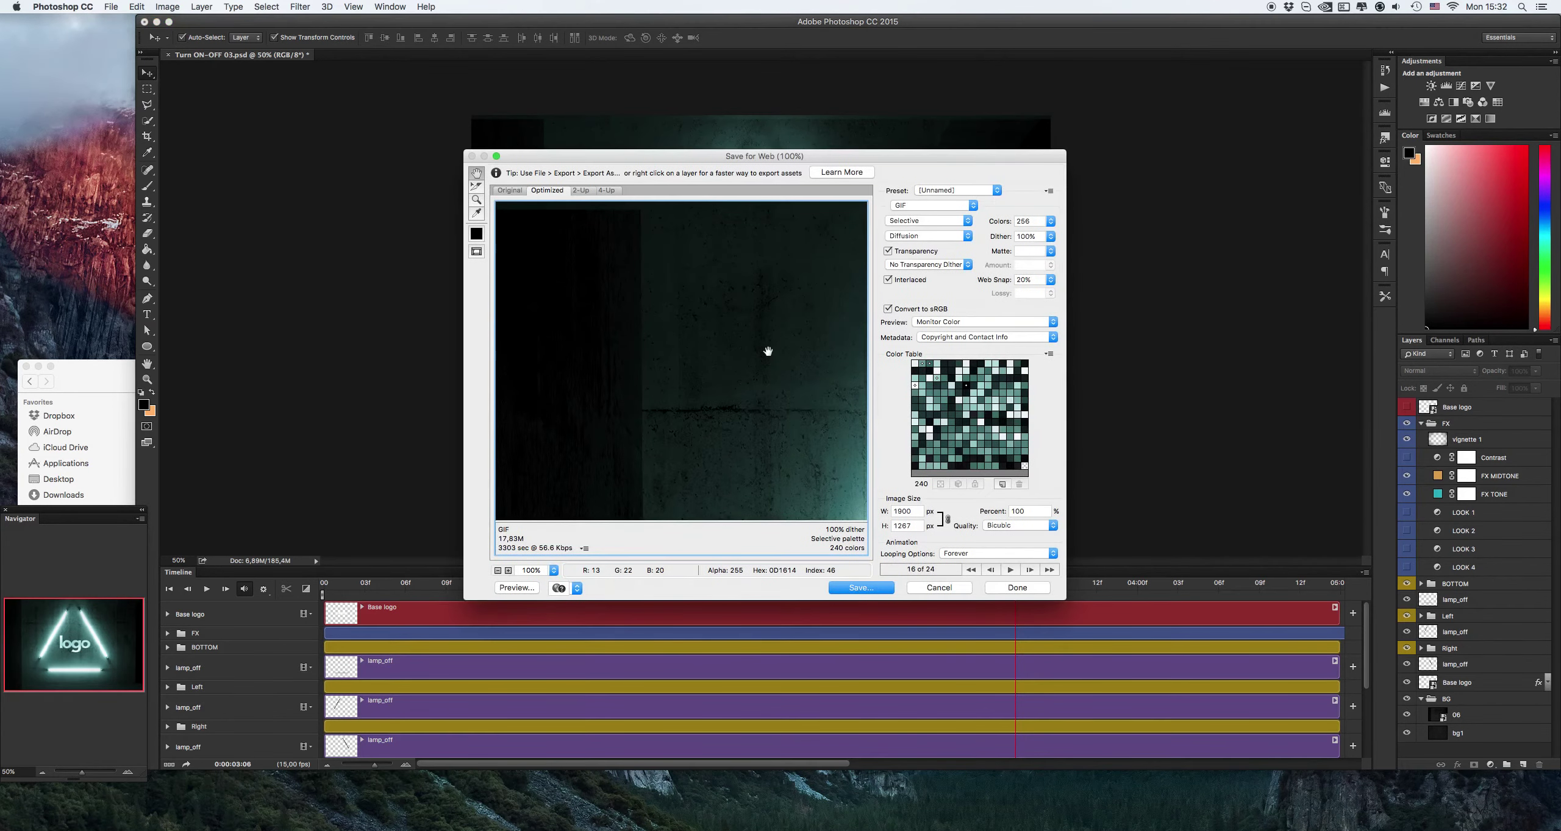
pyautogui.click(909, 513)
pyautogui.doubleClick(915, 512)
pyautogui.write('6')
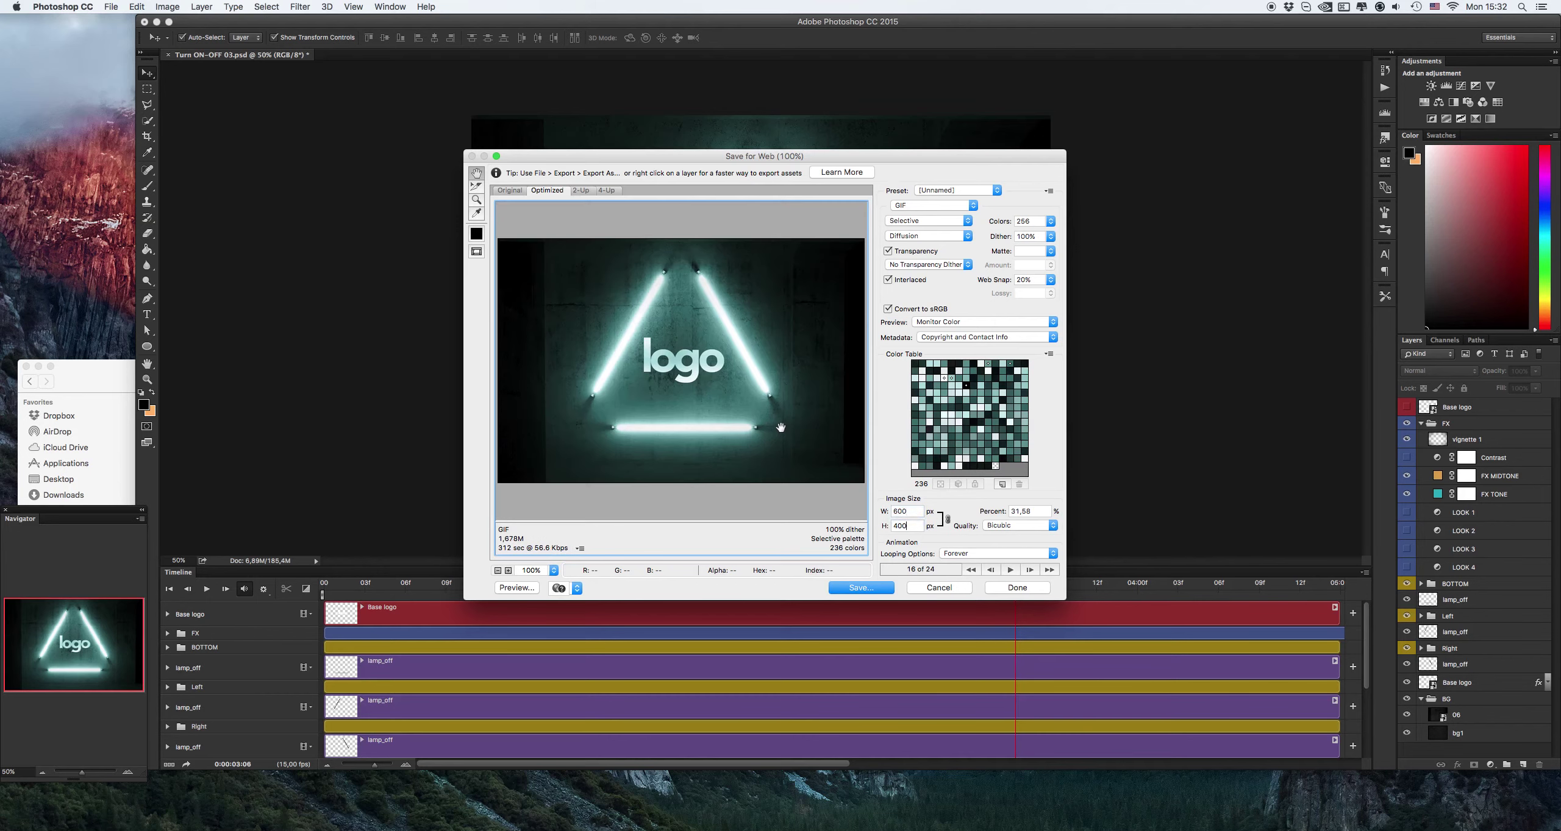
pyautogui.click(858, 588)
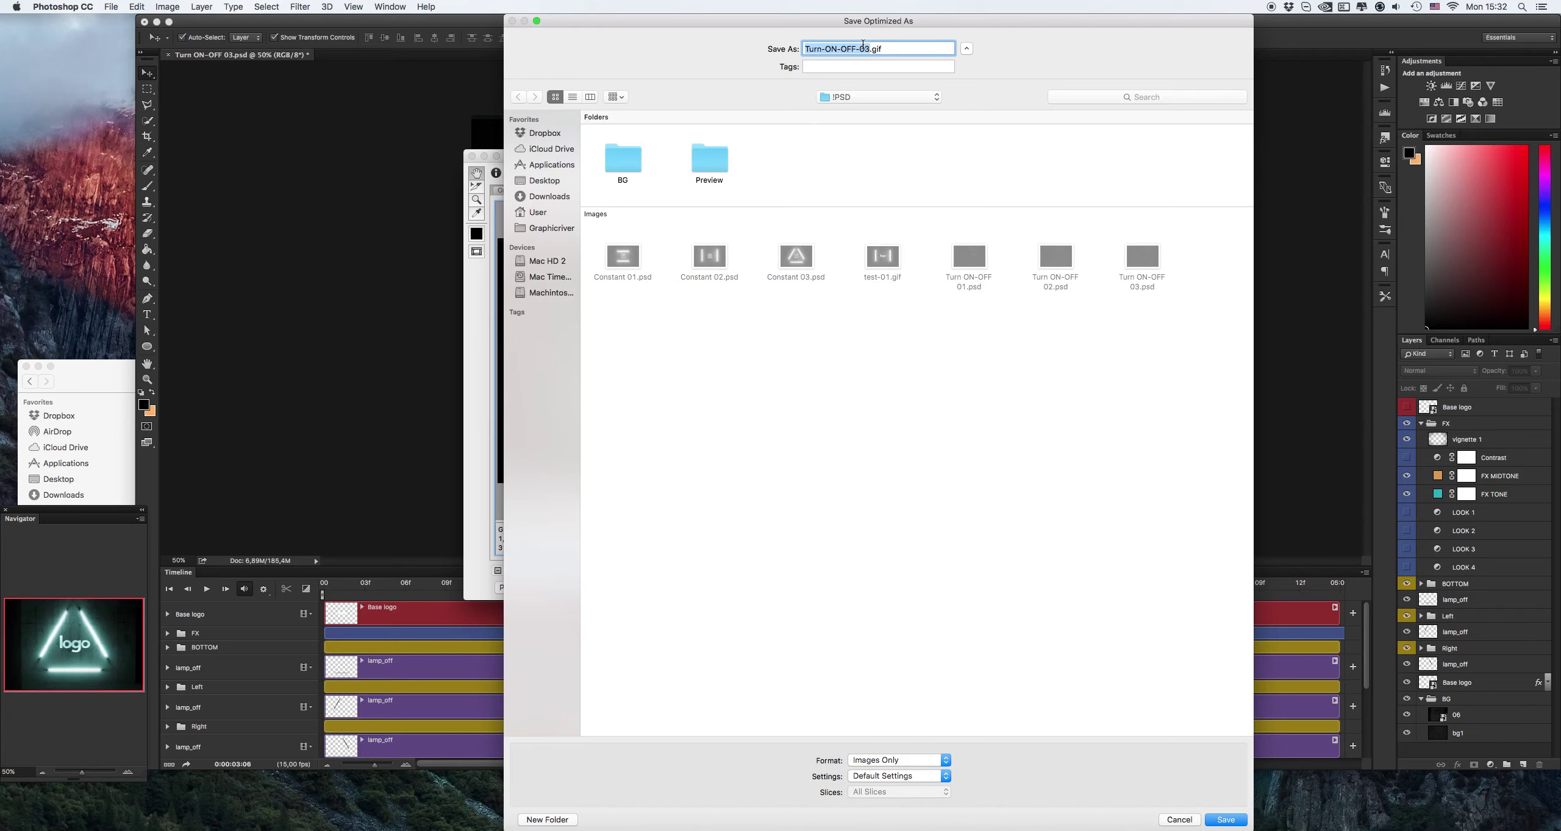
# Step: Save the optimized GIF as test-02.gif in the same folder as test-01.gif
pyautogui.click(858, 48)
pyautogui.click(886, 256)
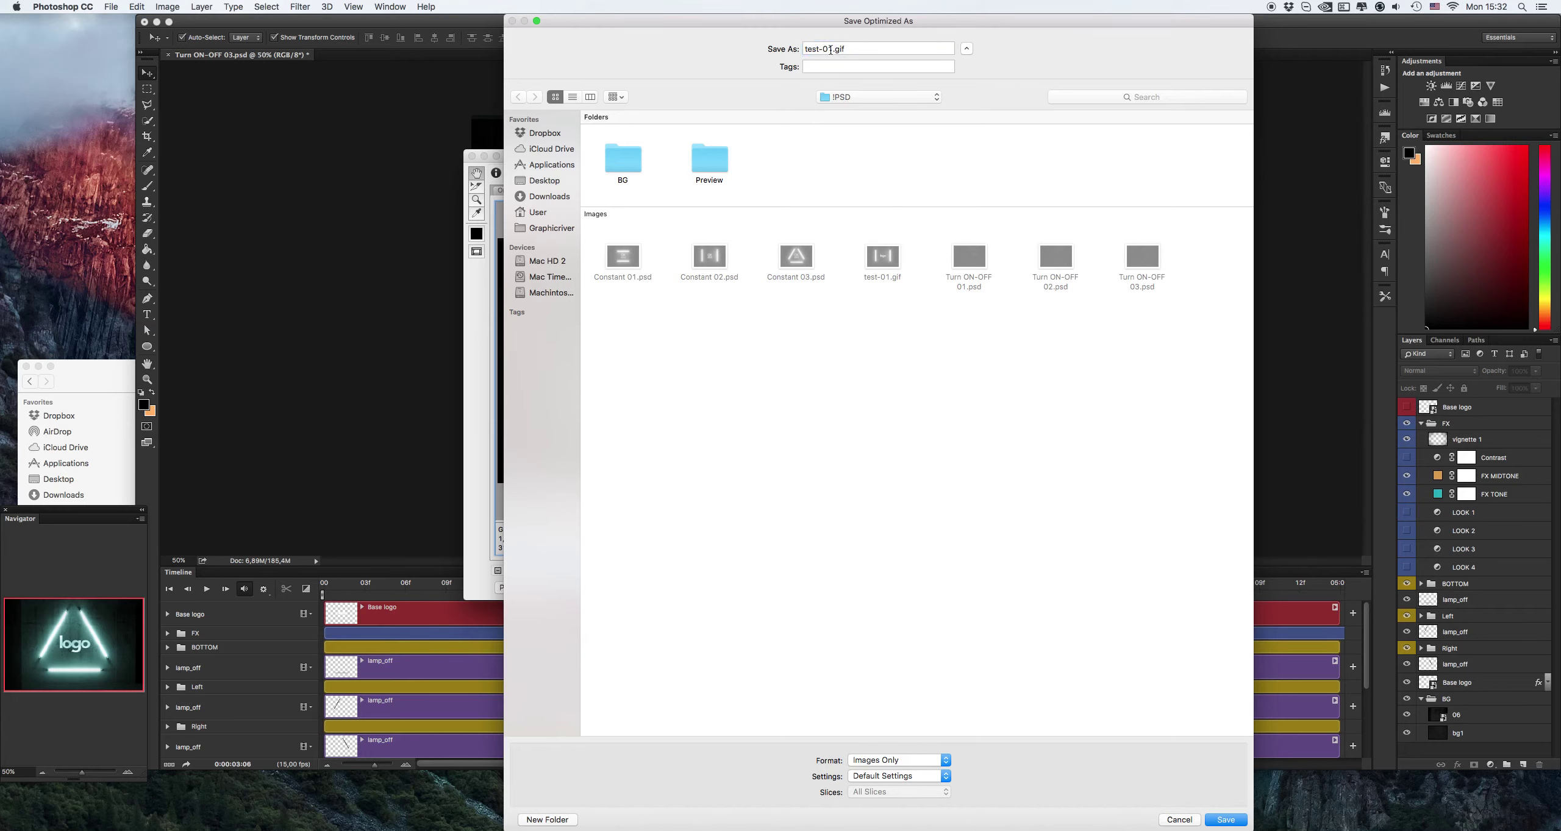
pyautogui.click(830, 49)
pyautogui.press('BackSpace')
pyautogui.write('2')
pyautogui.press('Return')
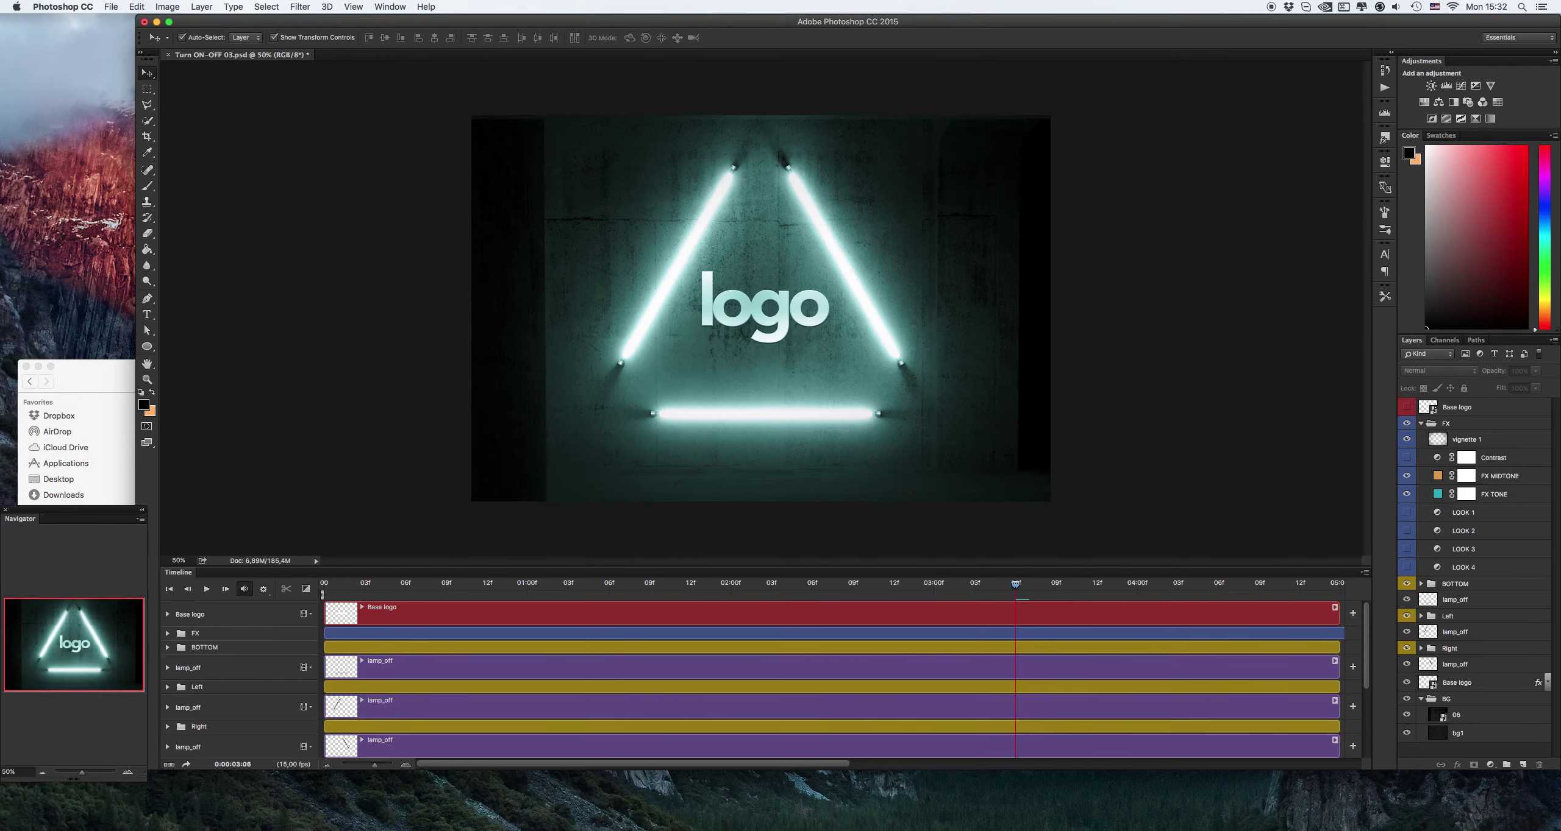
# Step: Quick Look test-02.gif in Finder's !PSD folder, then close the preview
pyautogui.click(129, 365)
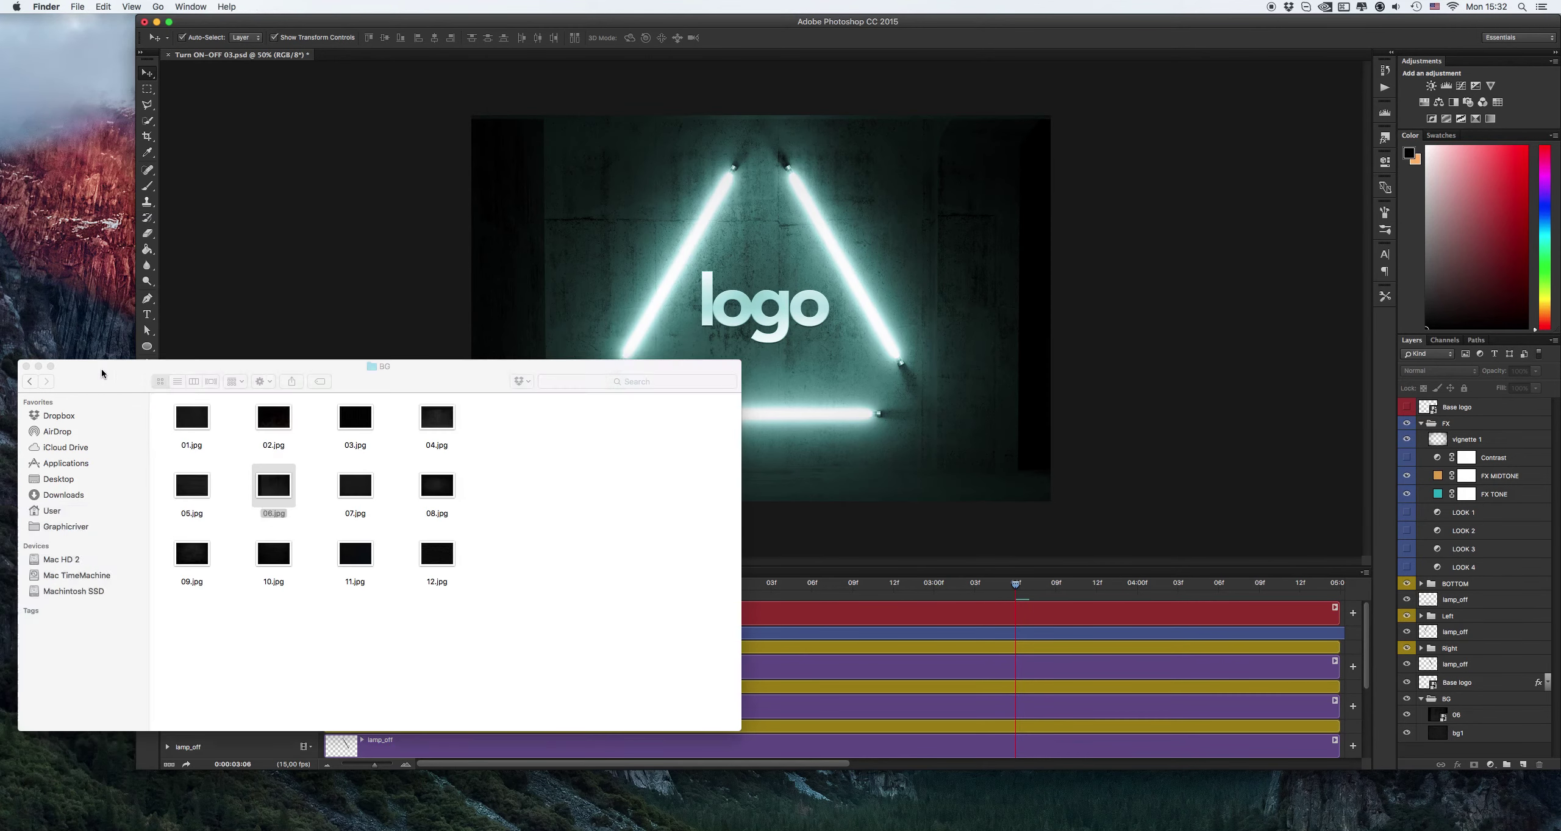
pyautogui.click(30, 382)
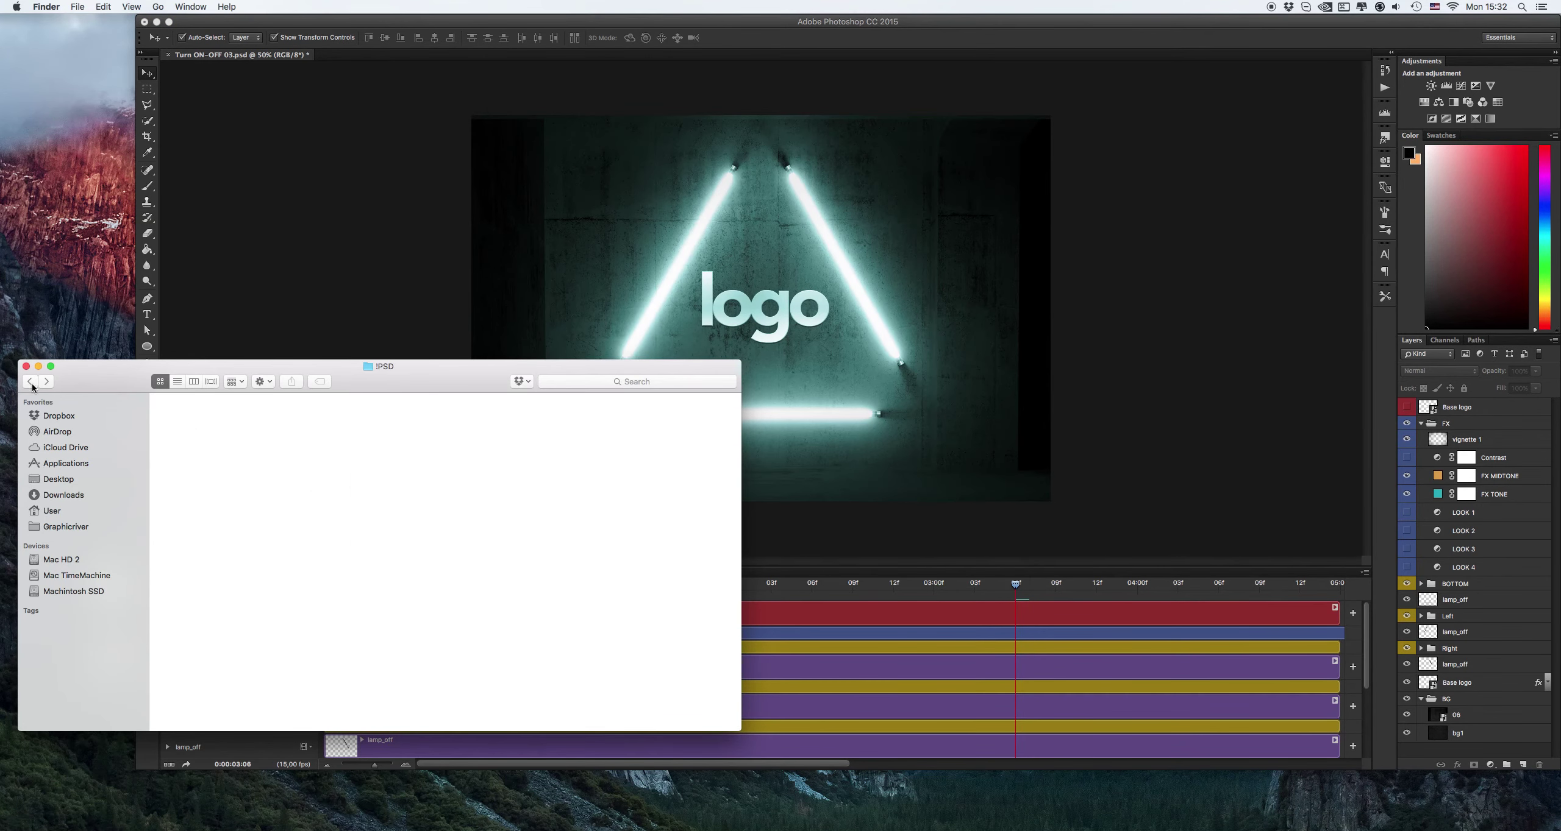
pyautogui.click(273, 486)
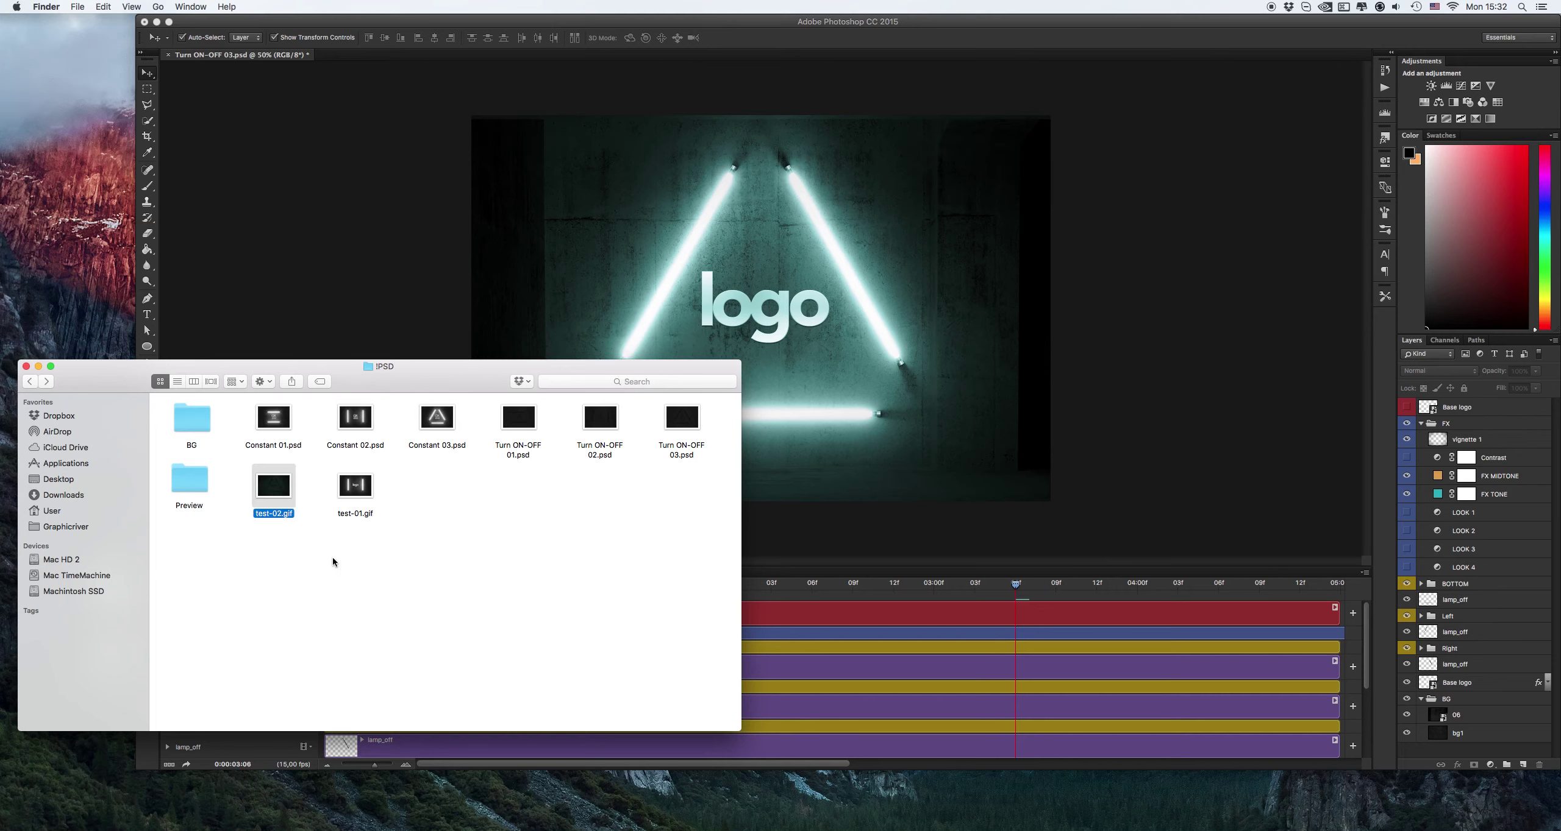
pyautogui.press('space')
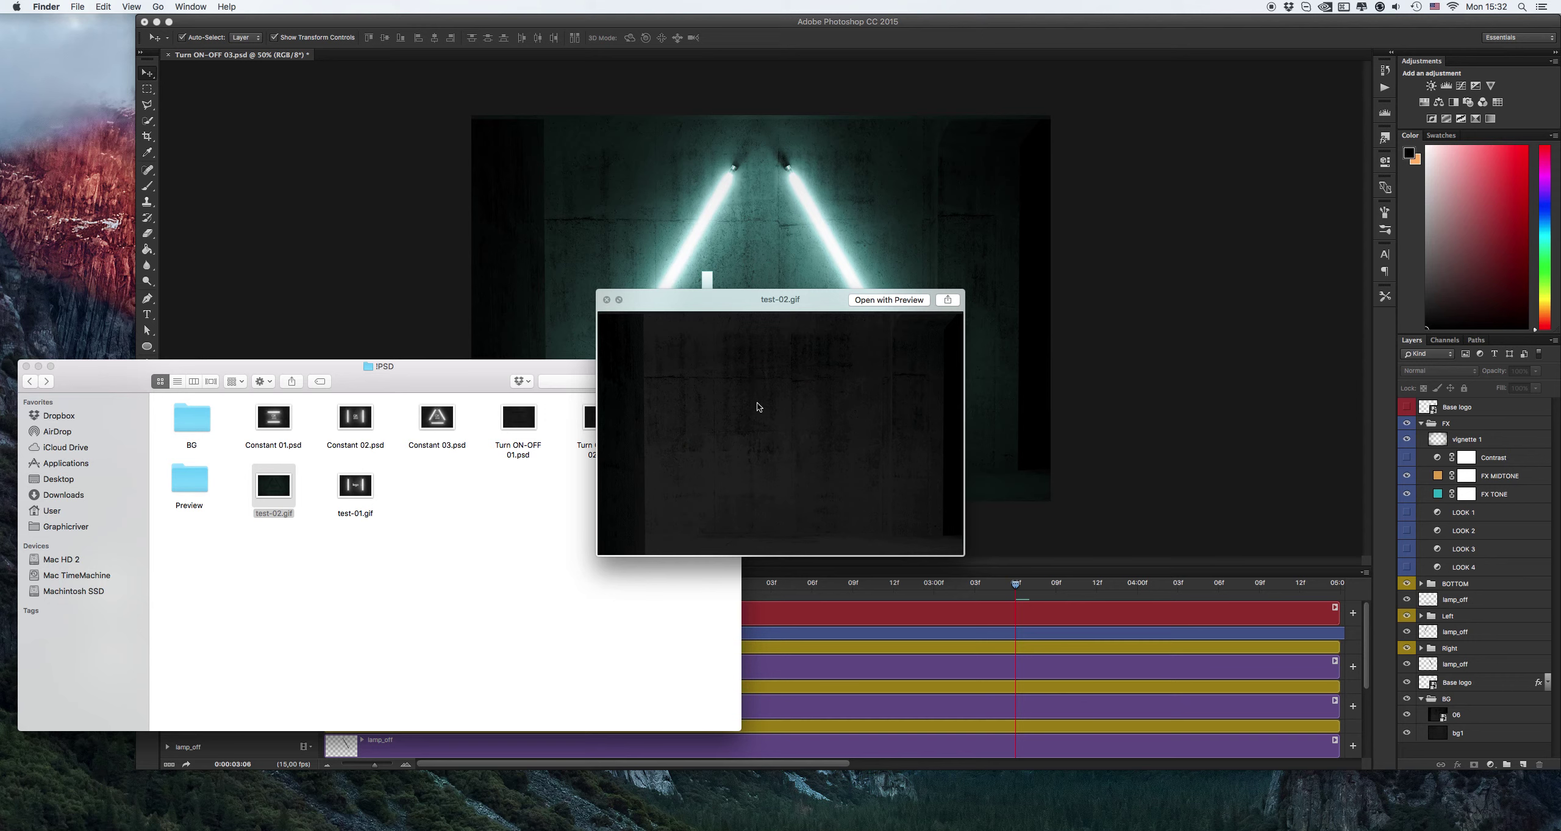
pyautogui.click(606, 300)
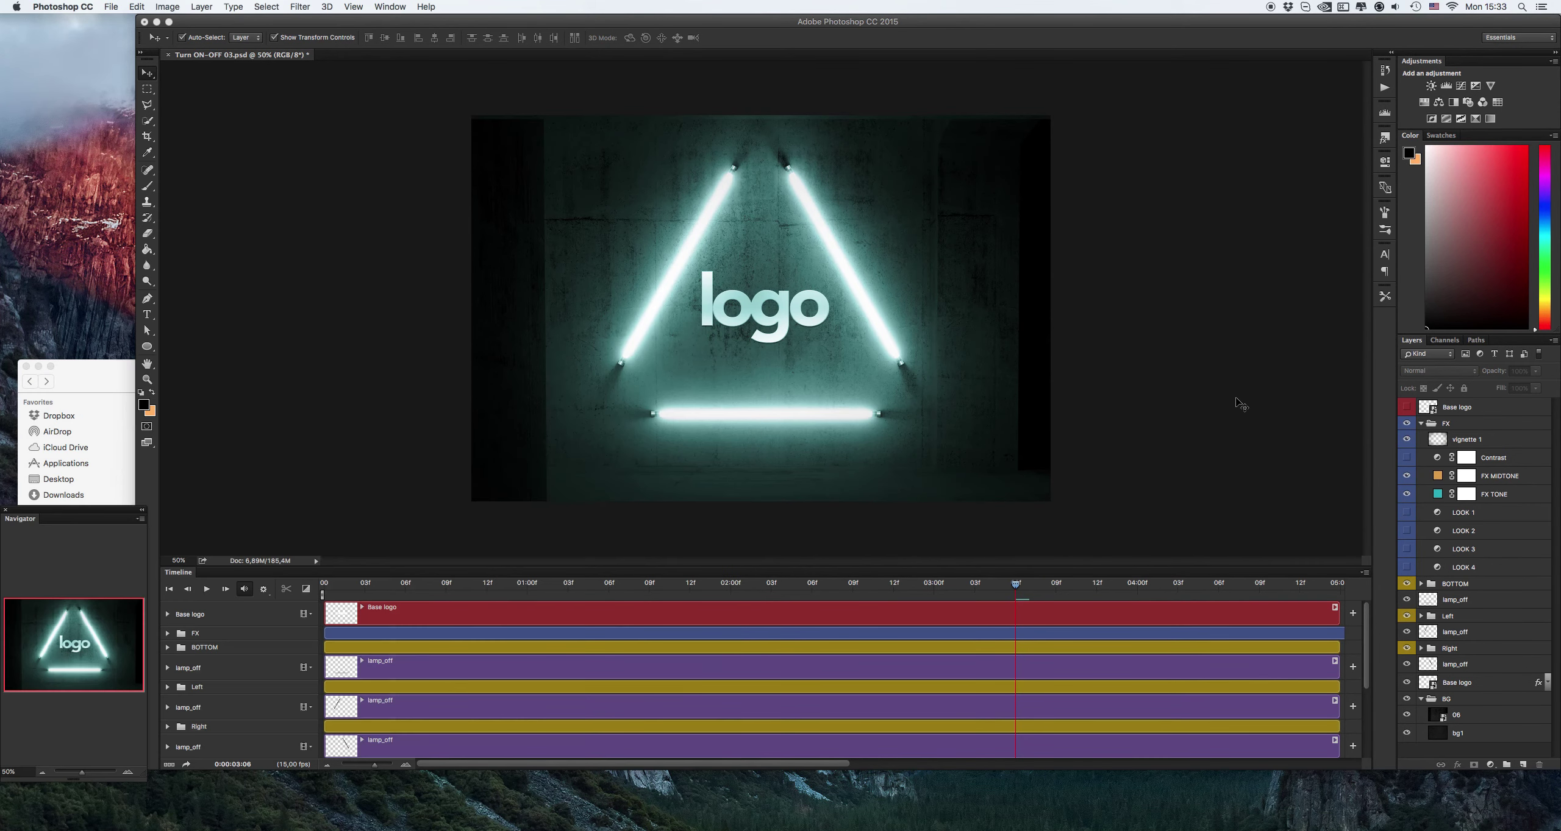
# Step: Select layer 06, move its clip to 0:00 on the timeline, and rewind the playhead
pyautogui.click(1236, 400)
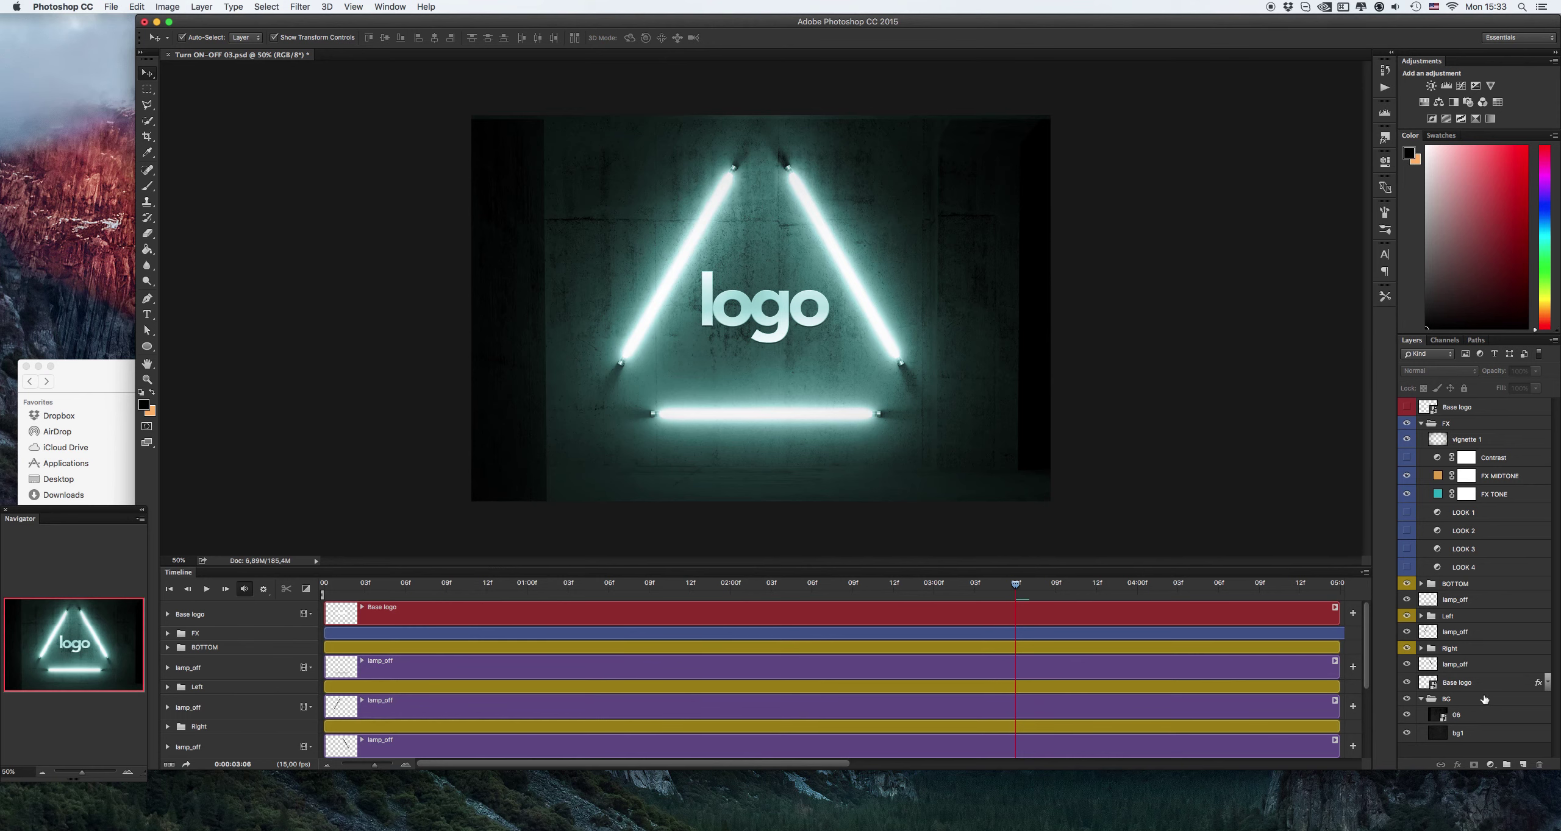
pyautogui.click(1479, 720)
pyautogui.click(1479, 720)
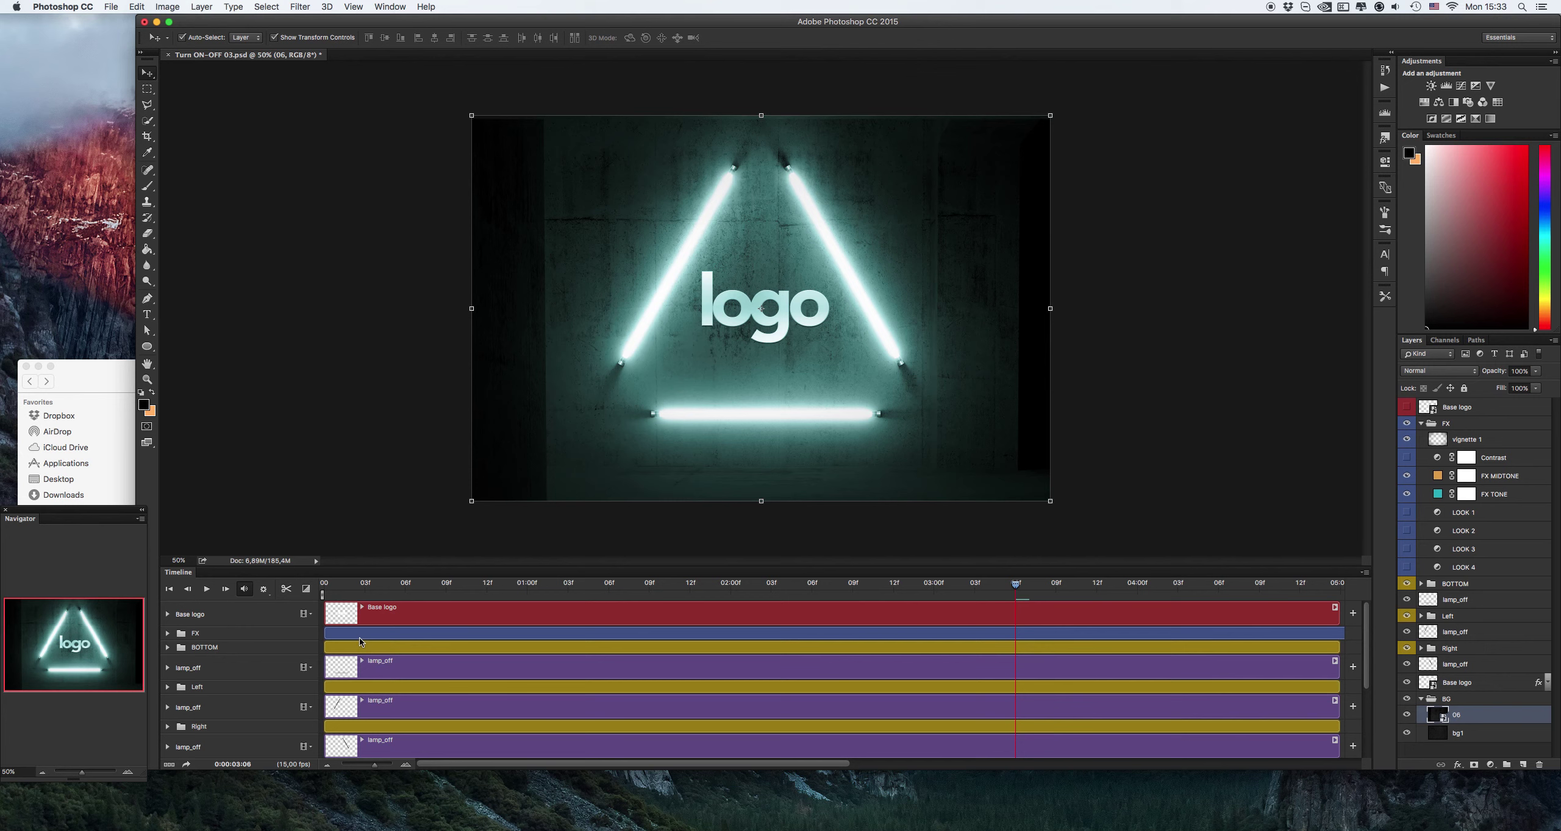
pyautogui.scroll(-5, 671, 665)
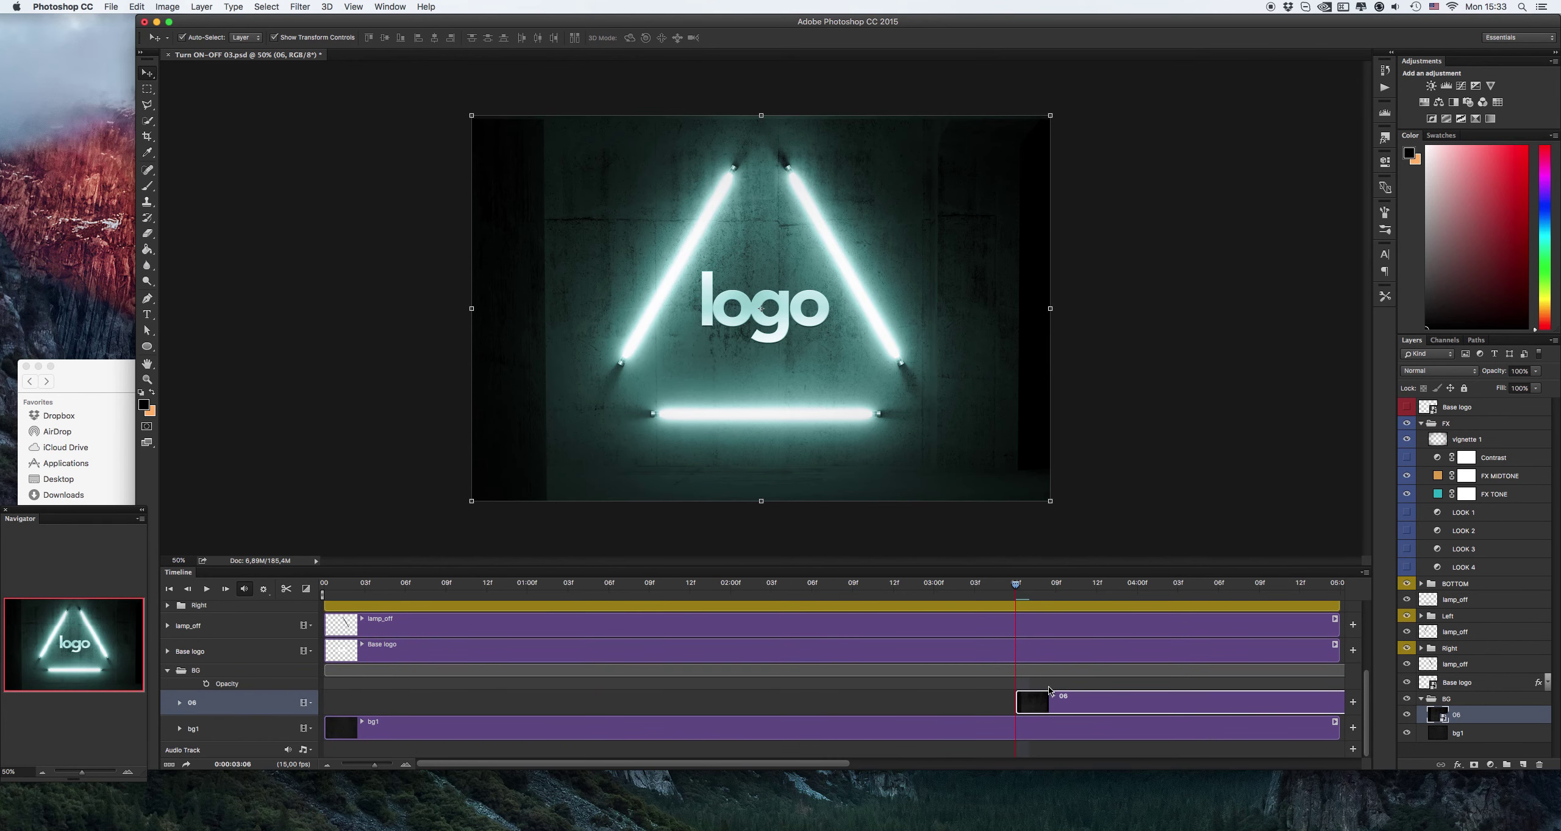
pyautogui.moveTo(1017, 582)
pyautogui.mouseDown()
pyautogui.moveTo(993, 585)
pyautogui.moveTo(1014, 588)
pyautogui.mouseUp()
pyautogui.moveTo(1043, 707); pyautogui.dragTo(351, 705)
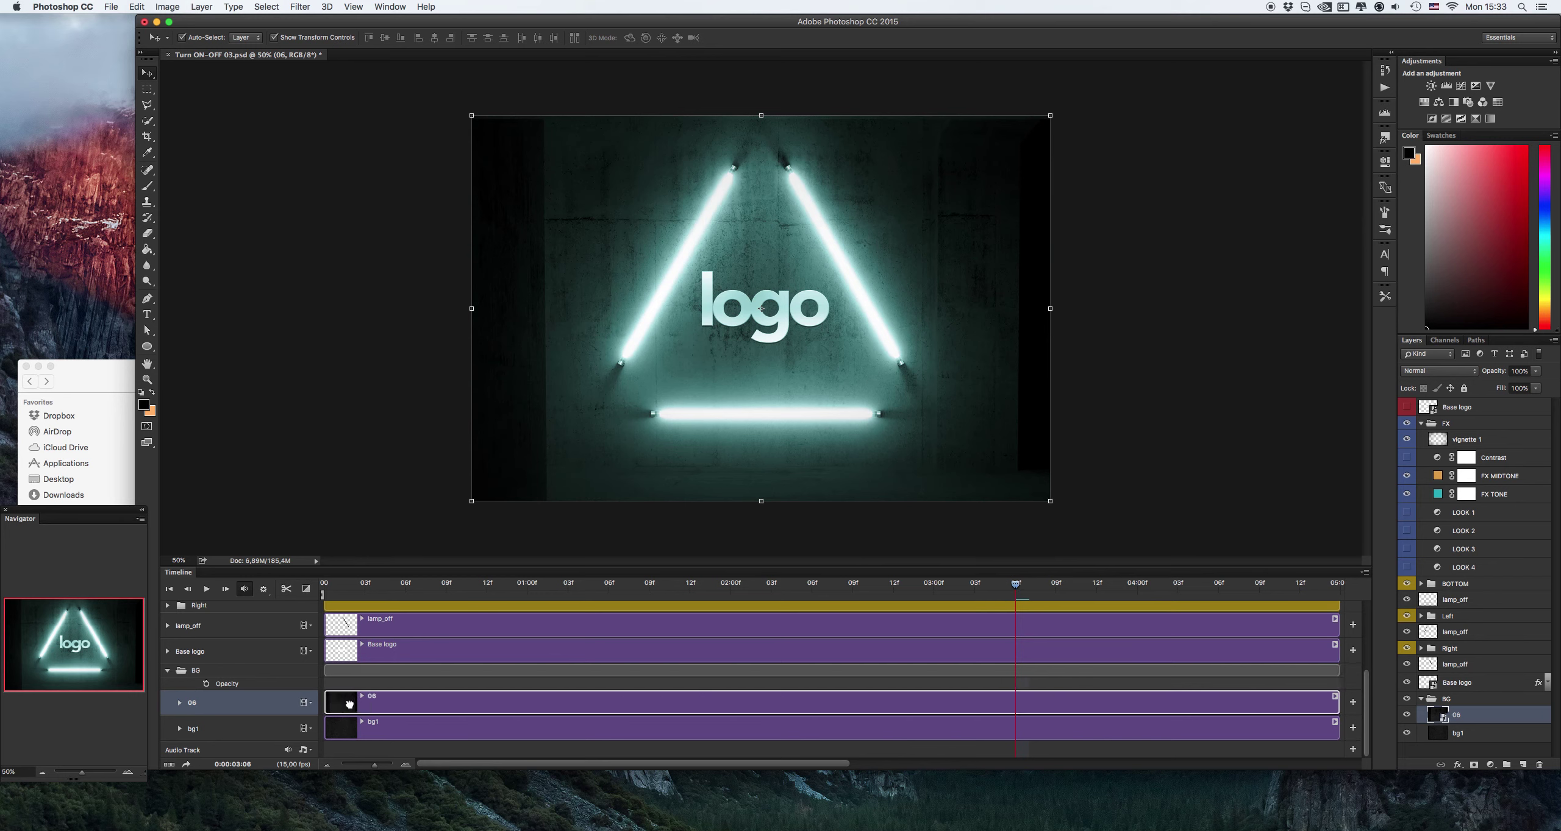
pyautogui.moveTo(1020, 589); pyautogui.dragTo(315, 613)
# Step: Place 03.jpg from the BG folder above 06 and play the animation to check it
pyautogui.click(98, 383)
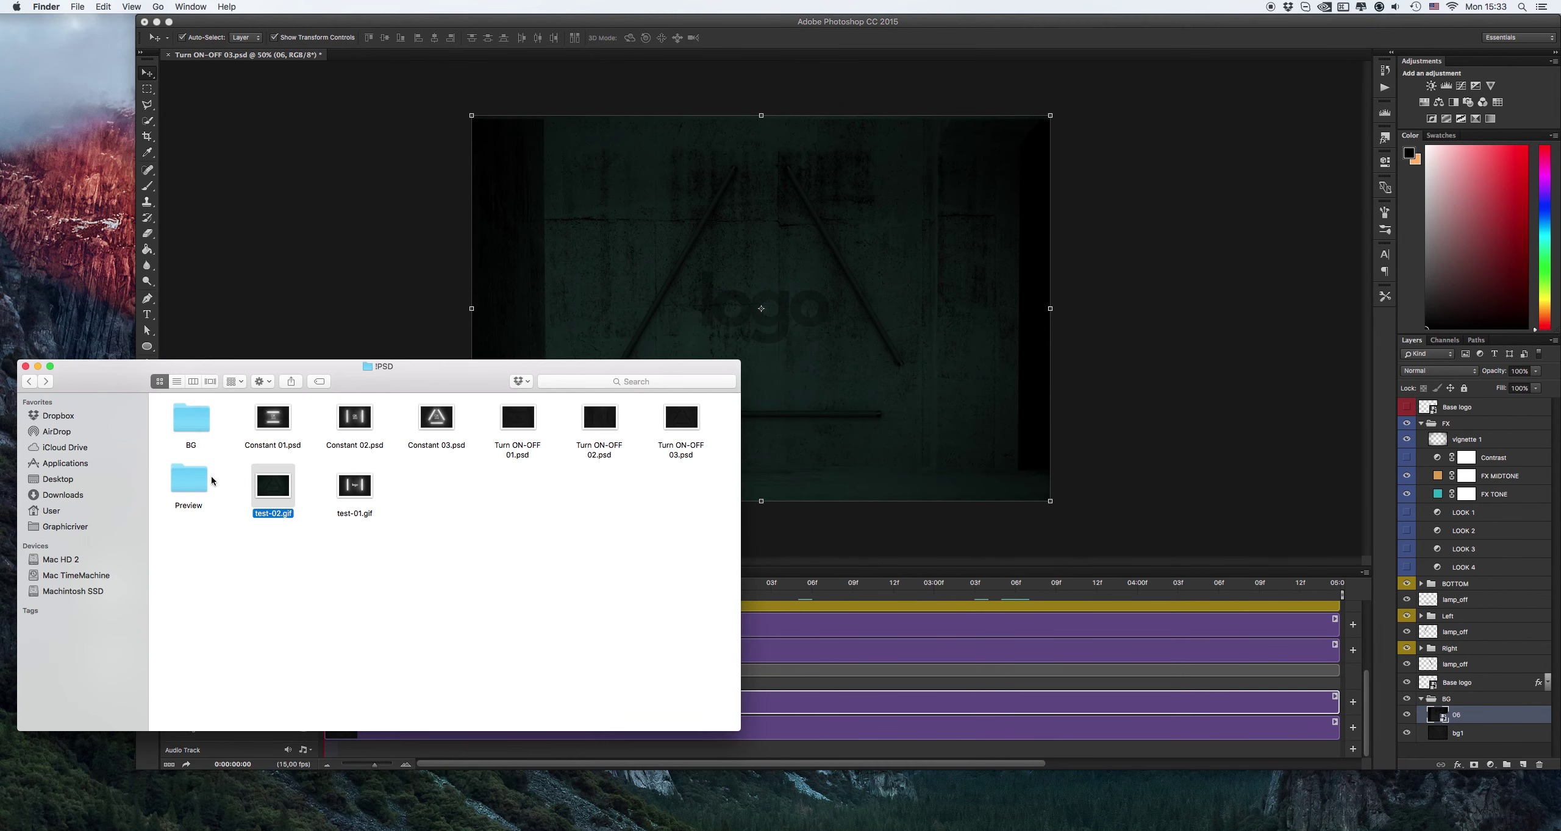
pyautogui.doubleClick(204, 427)
pyautogui.moveTo(364, 421); pyautogui.dragTo(745, 292)
pyautogui.press('Return')
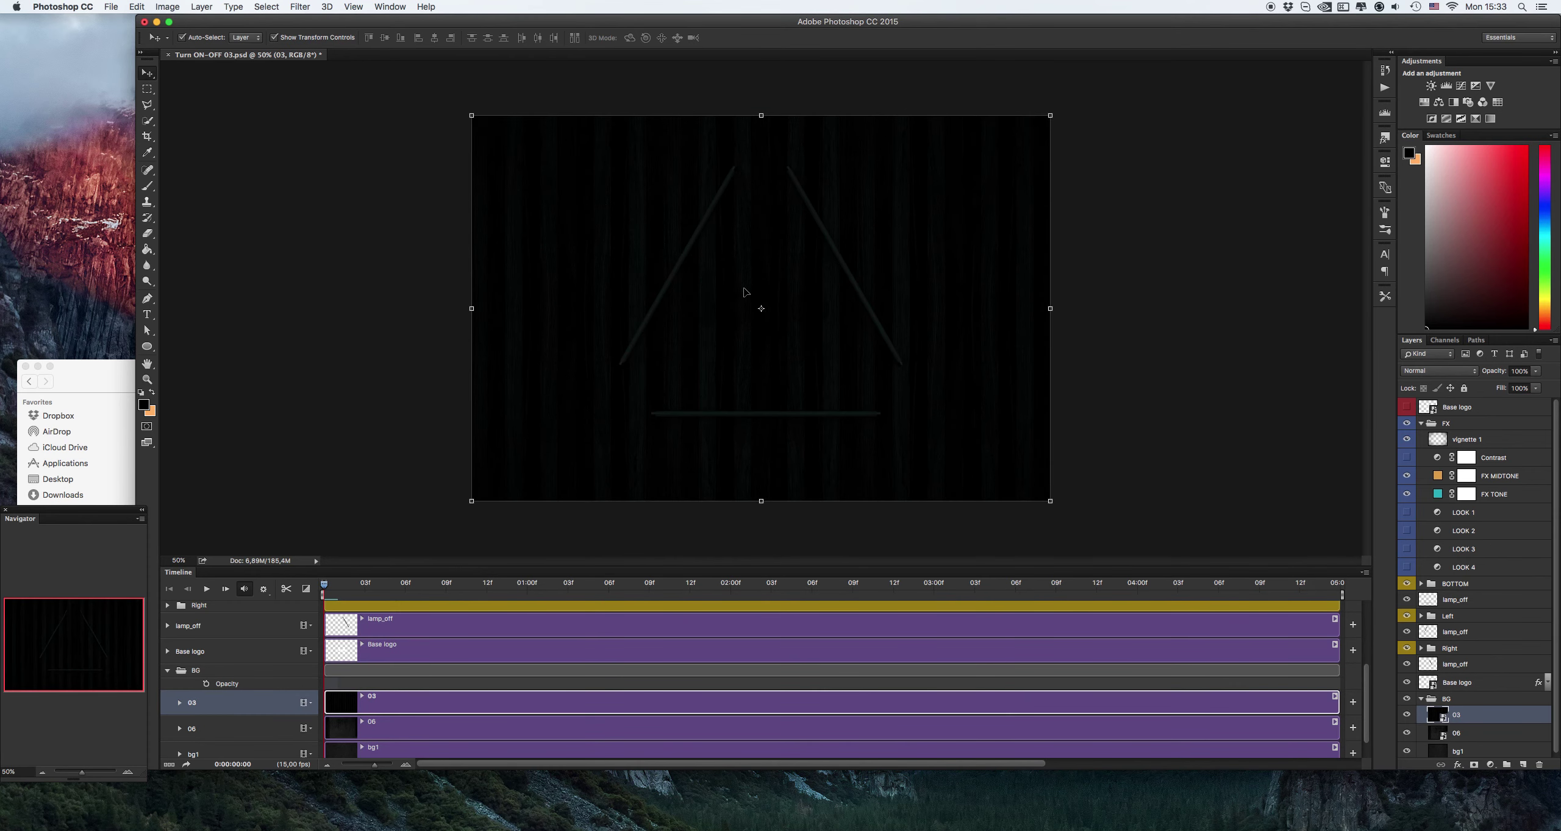
pyautogui.press('space')
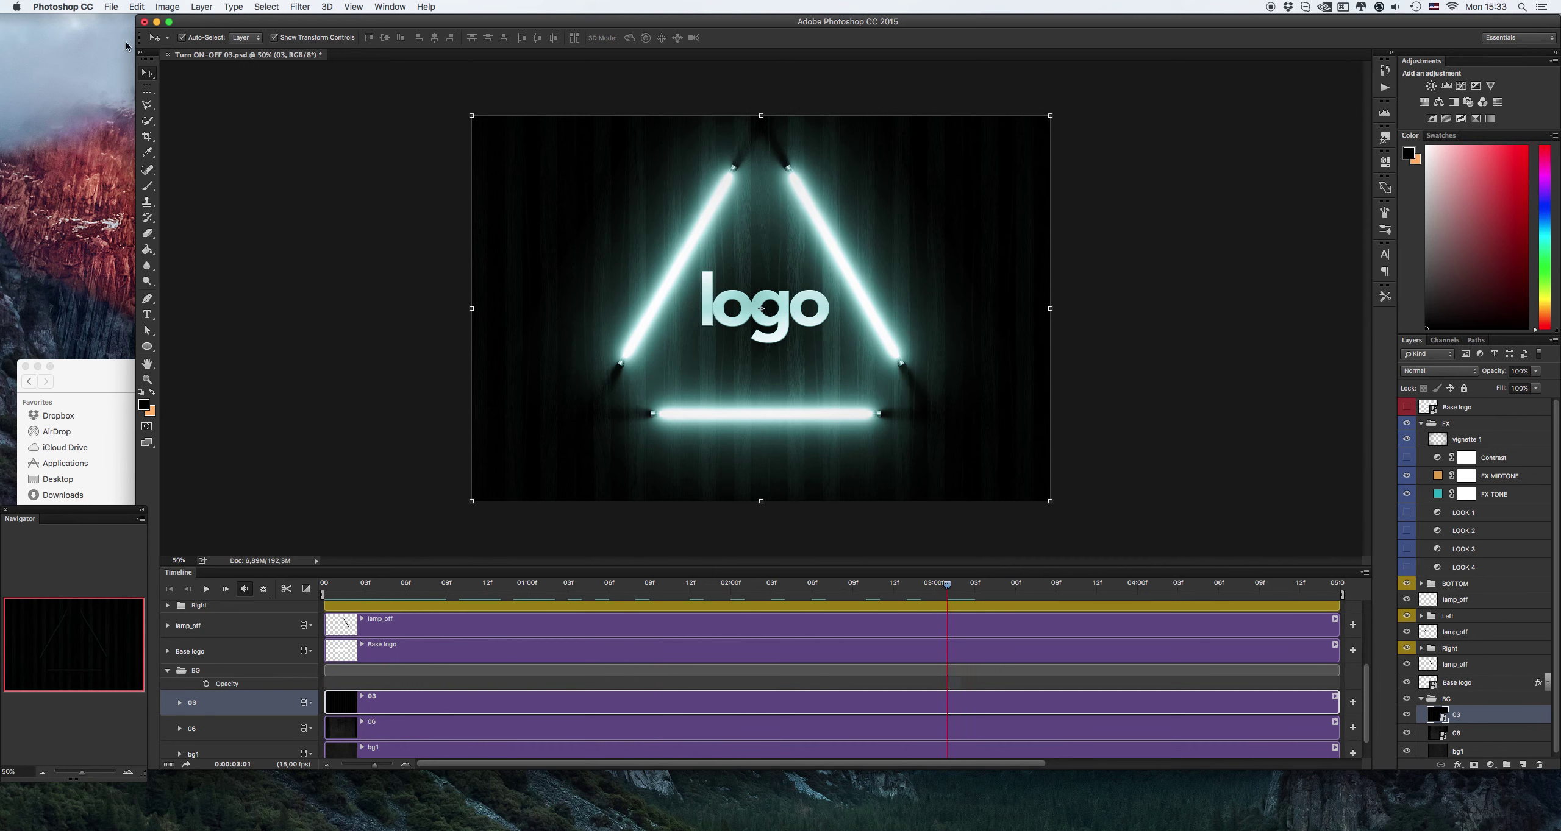
pyautogui.click(111, 7)
pyautogui.moveTo(183, 175)
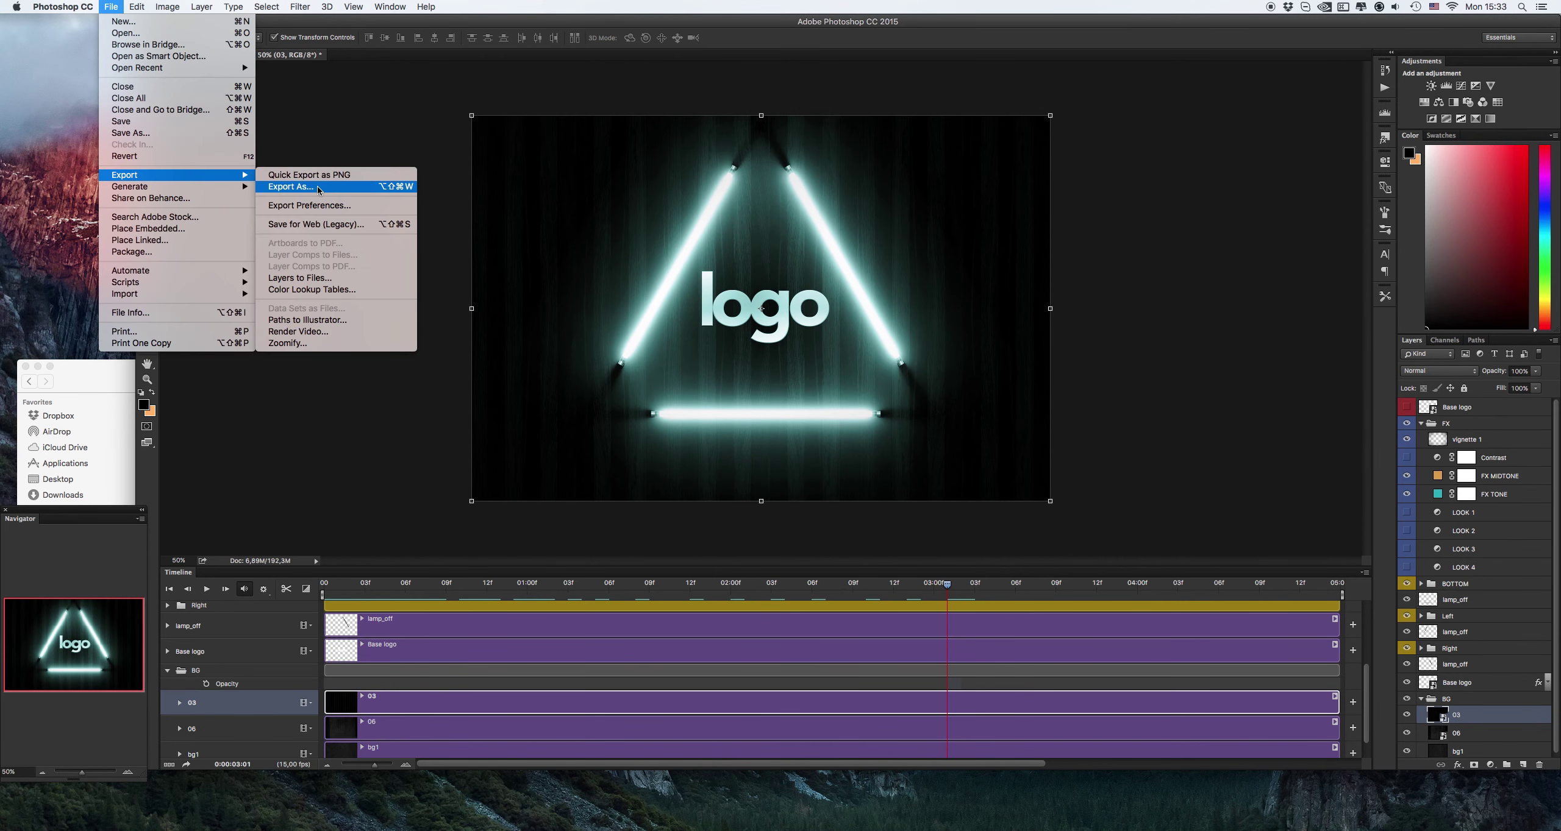
# Step: Export the animation as a 600 px-wide GIF, replacing the existing test-02.gif
pyautogui.click(316, 225)
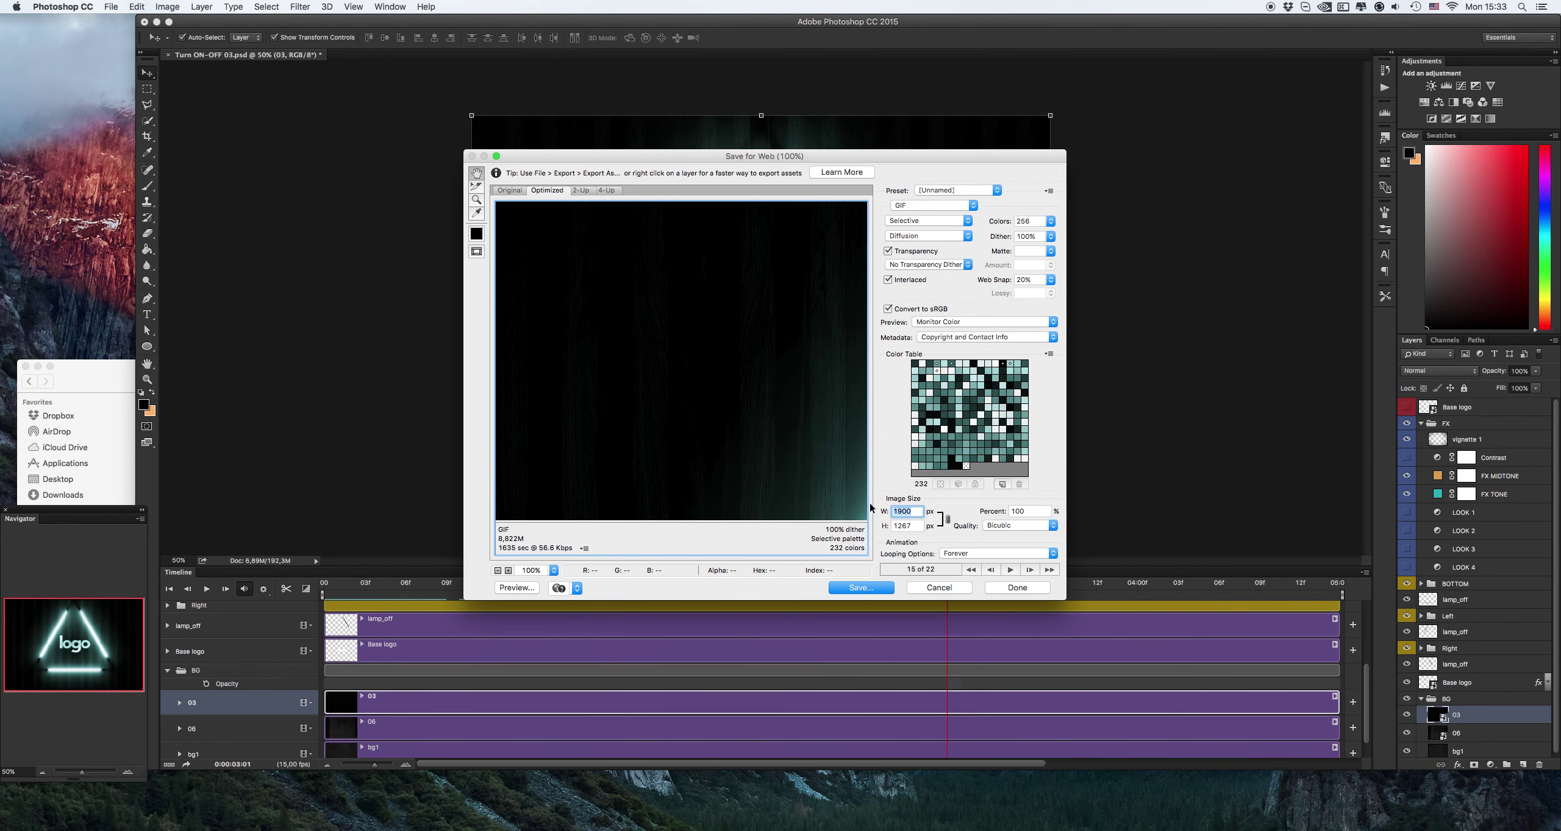
pyautogui.write('600')
pyautogui.press('Tab')
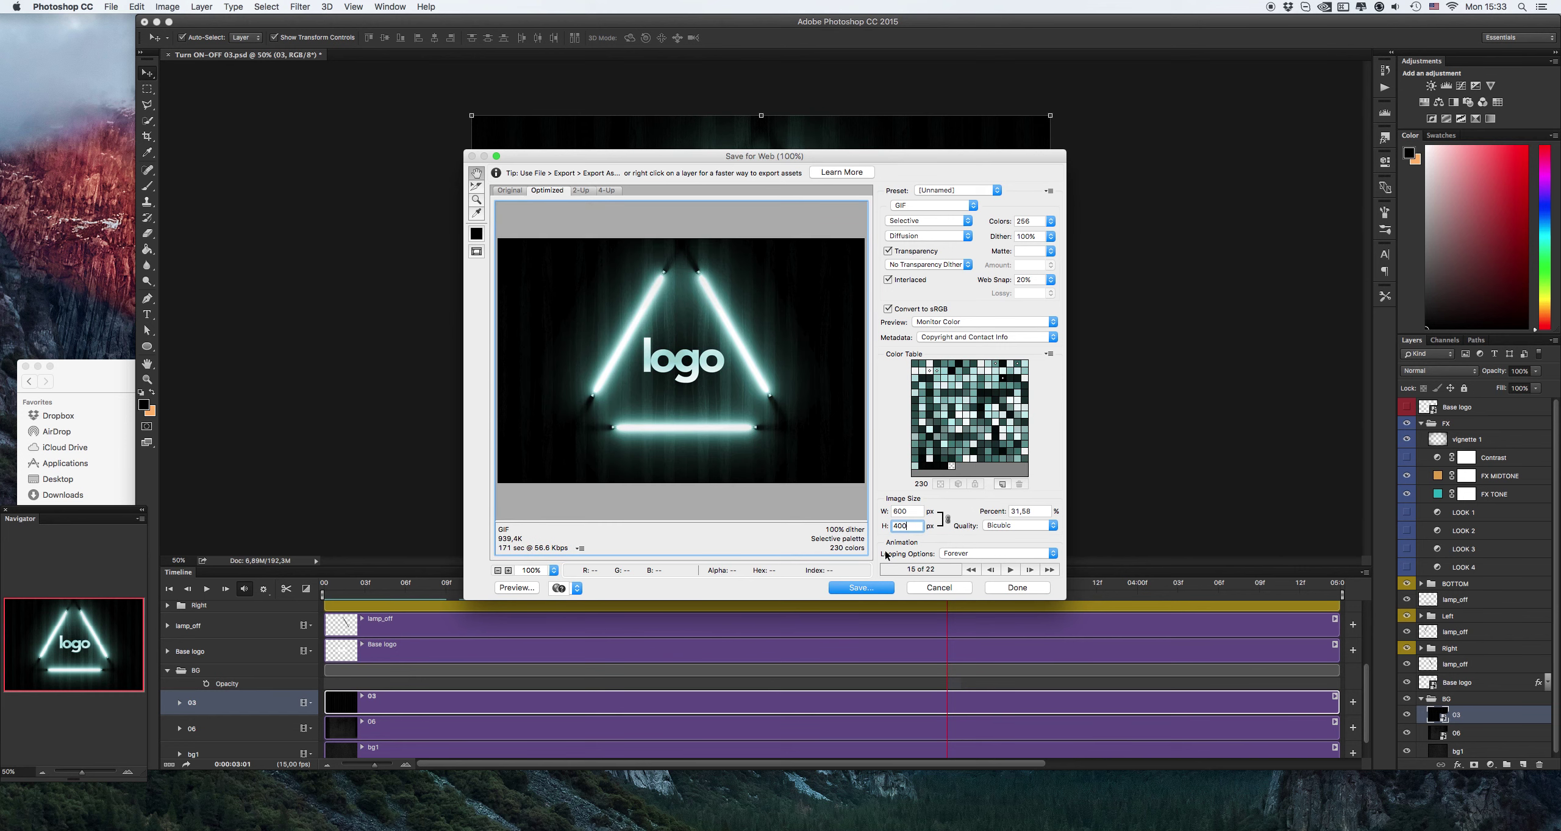
pyautogui.click(878, 589)
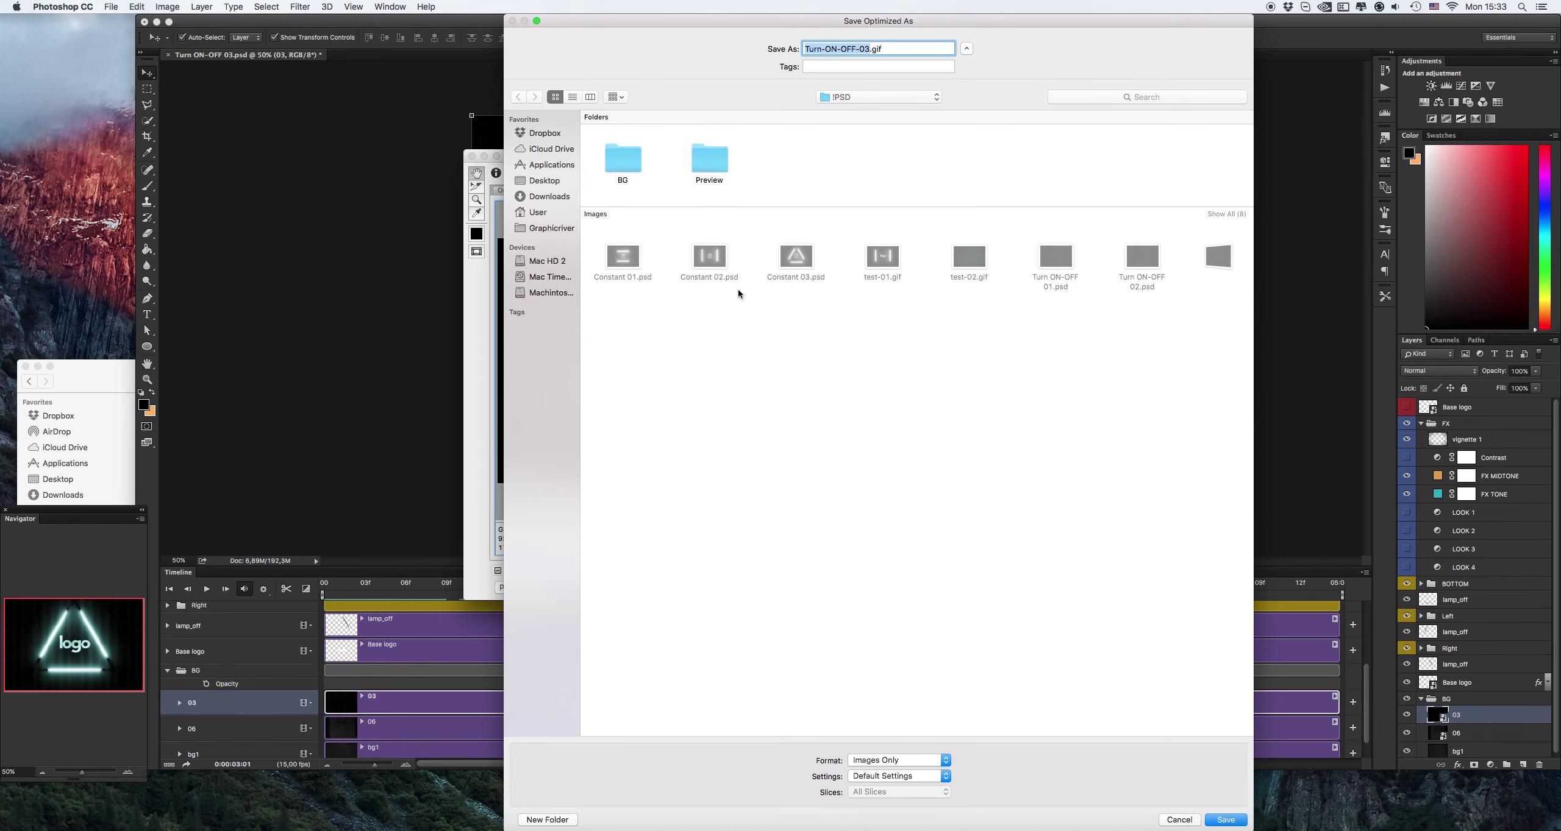
pyautogui.click(954, 272)
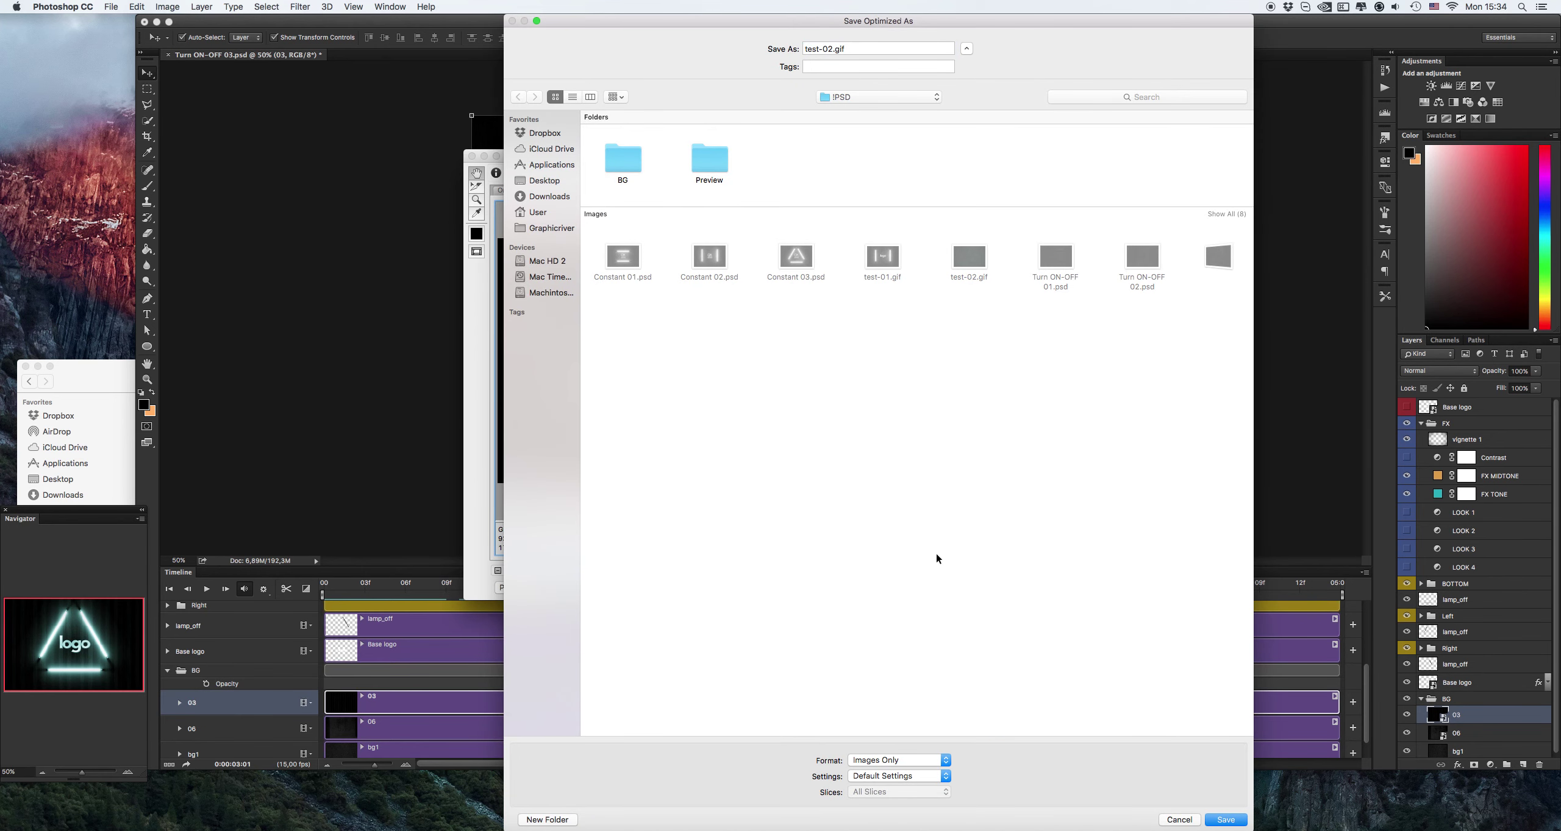
pyautogui.click(1228, 820)
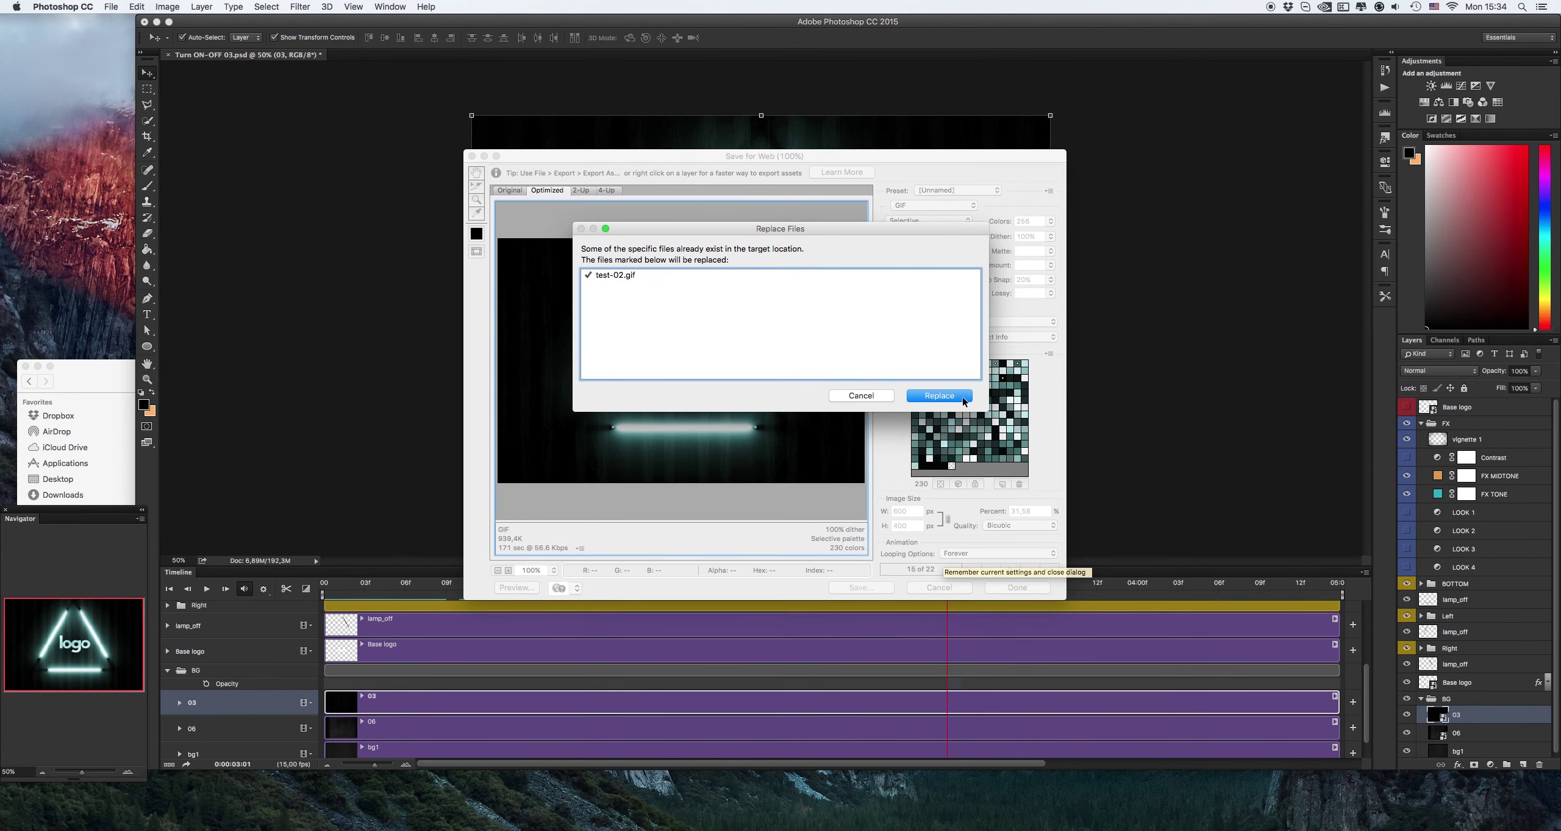
pyautogui.click(910, 393)
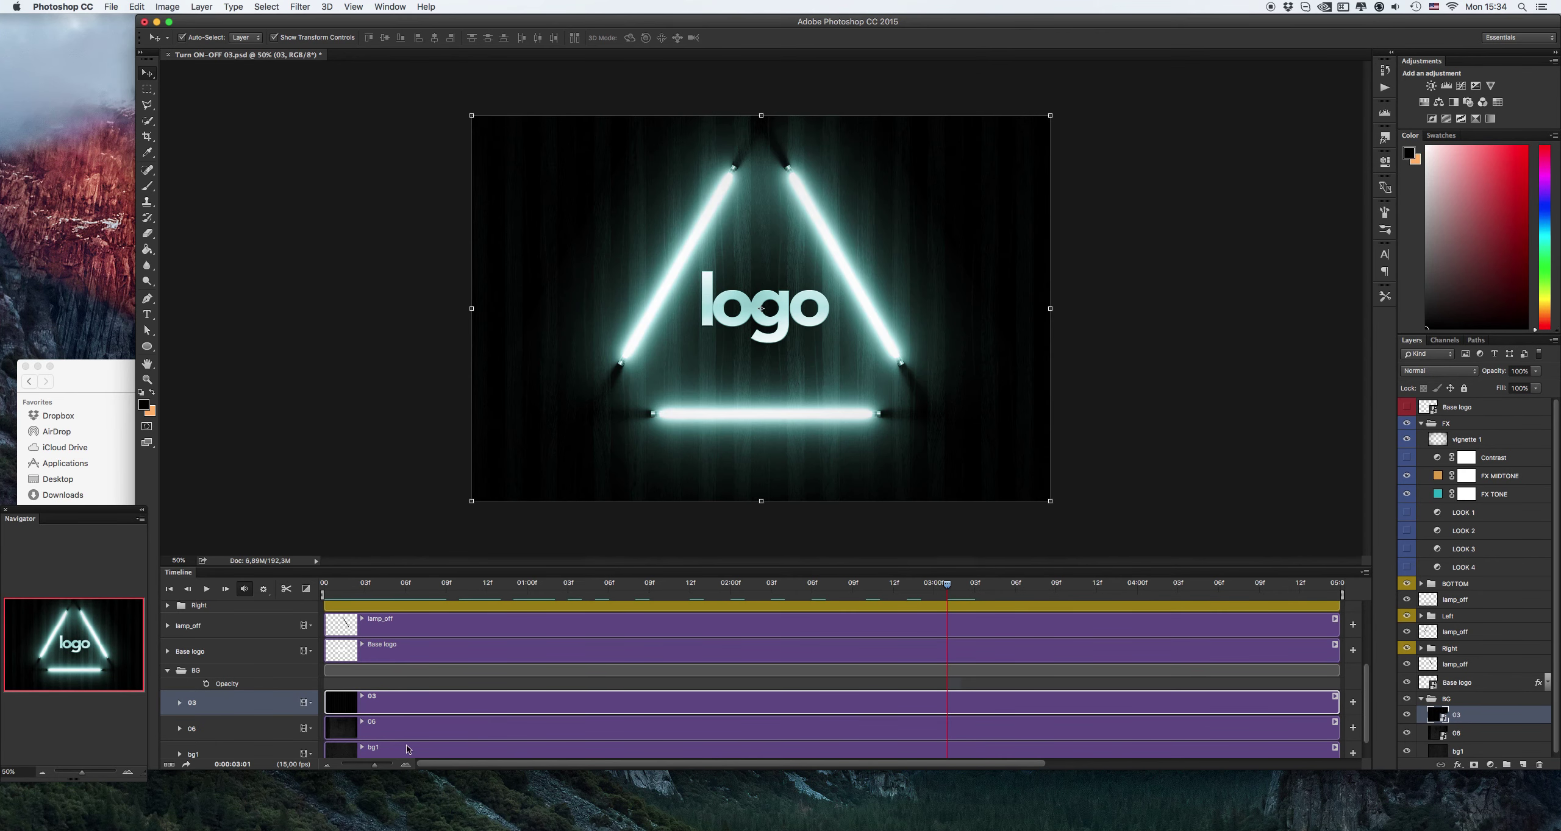
# Step: Quick Look the re-exported test-02.gif in Finder's !PSD folder, then close the preview
pyautogui.click(88, 382)
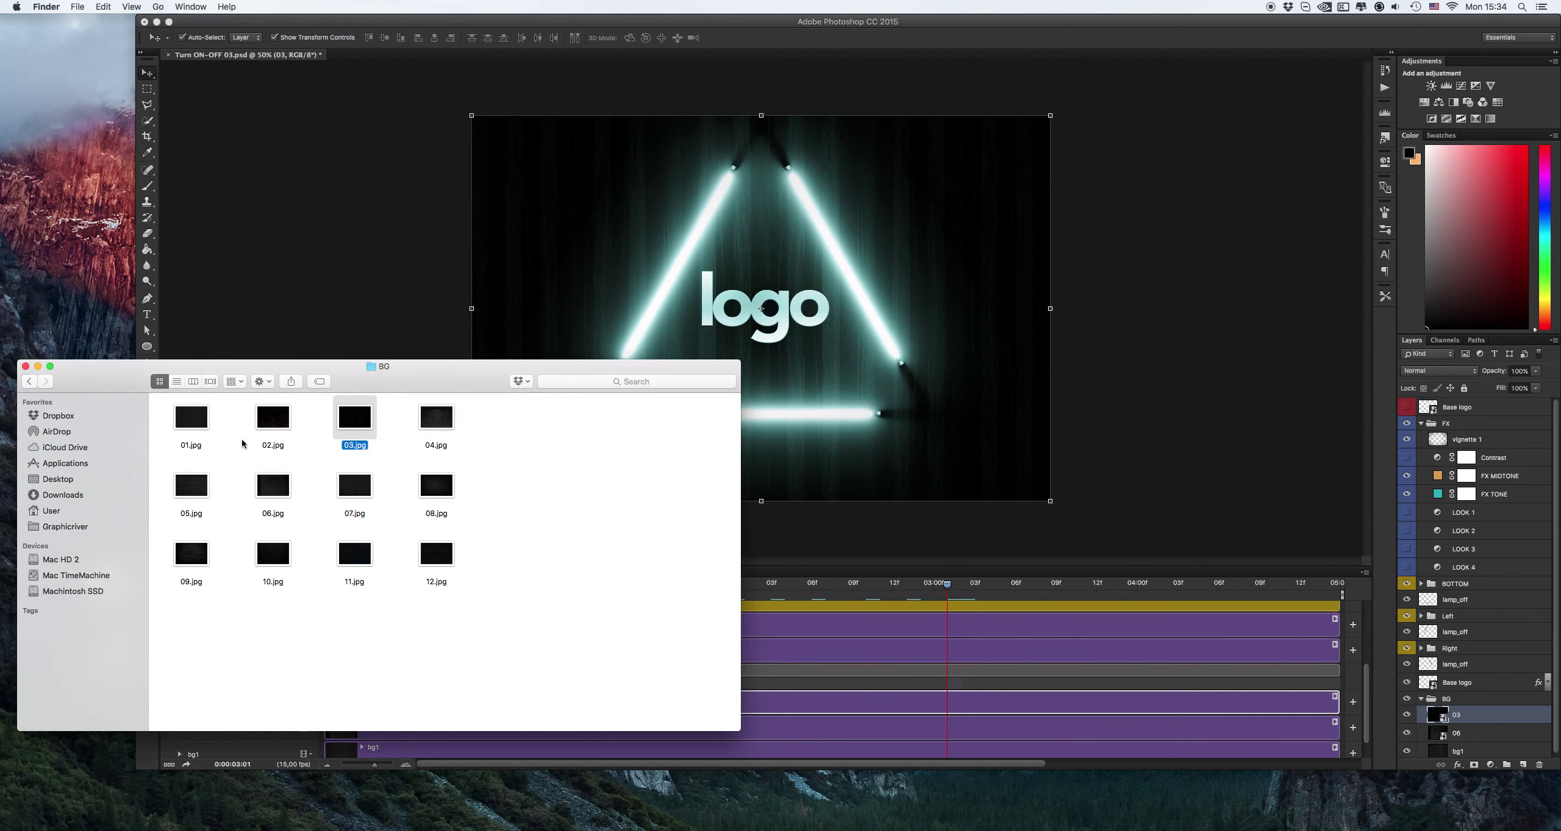
pyautogui.click(32, 383)
pyautogui.click(273, 486)
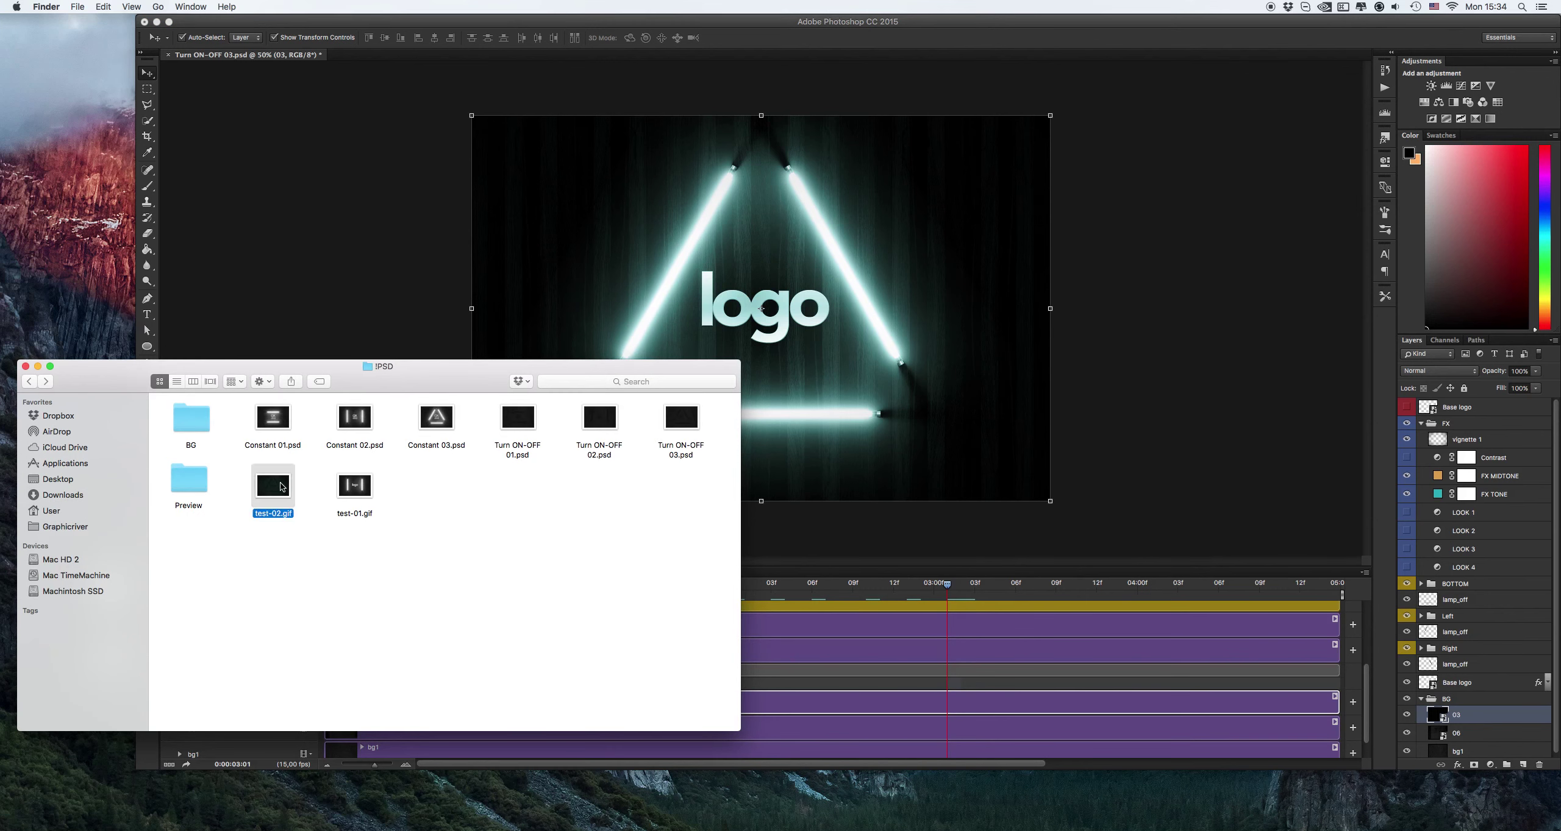
pyautogui.press('space')
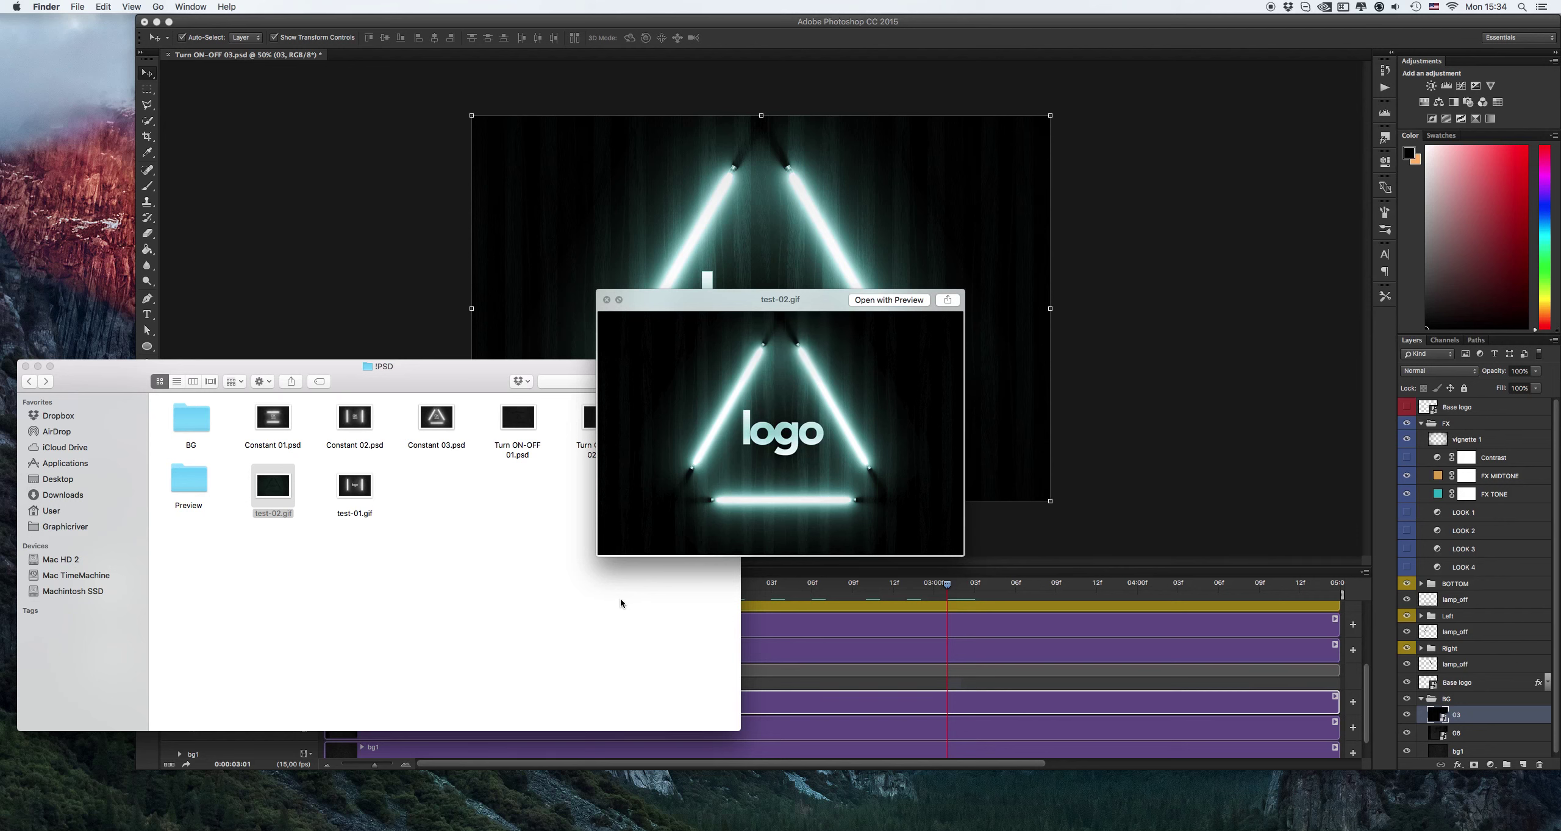
pyautogui.click(619, 599)
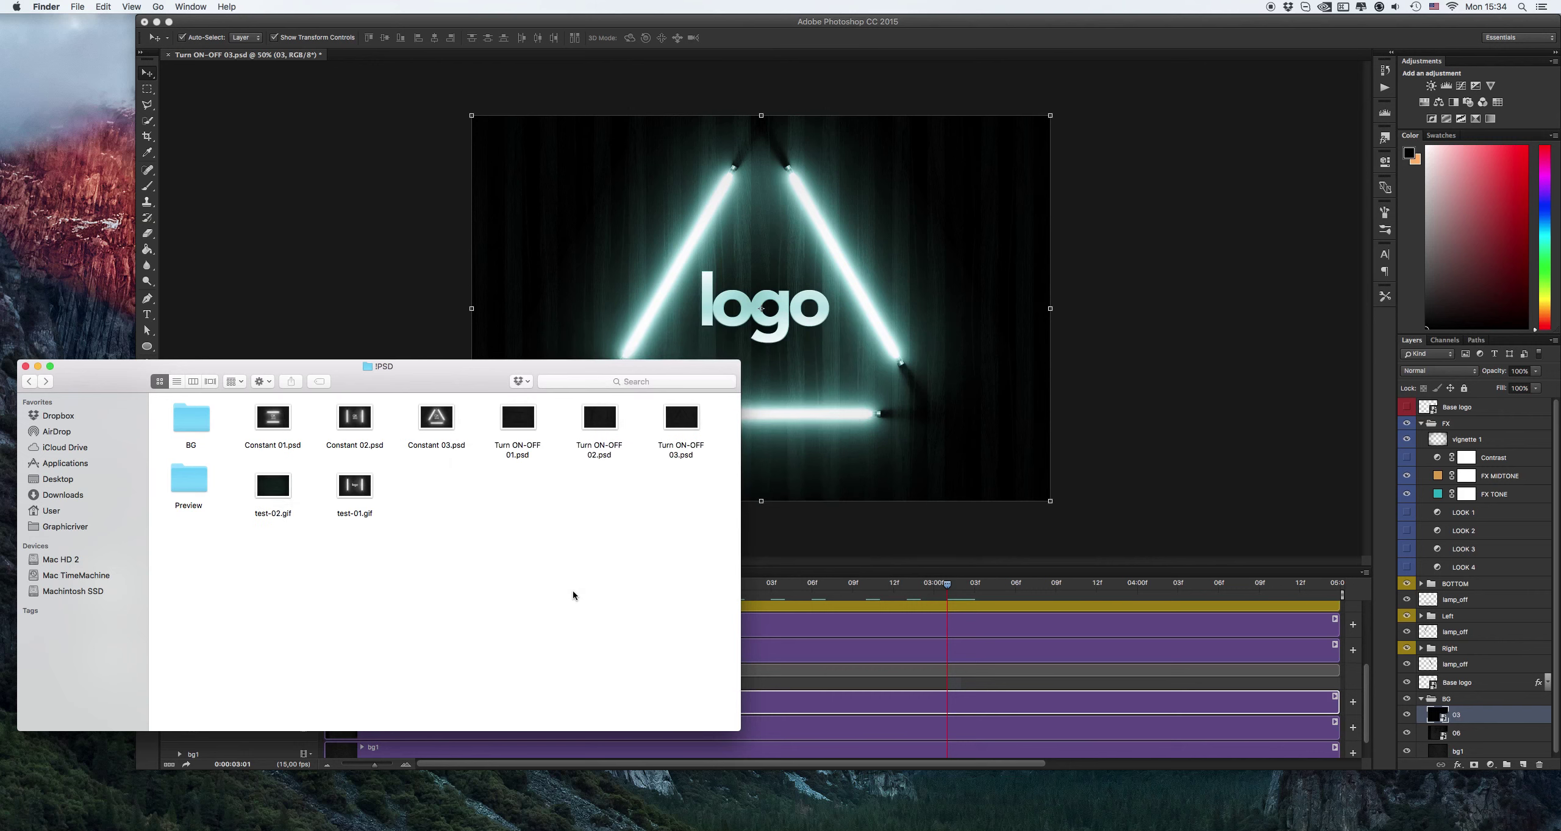